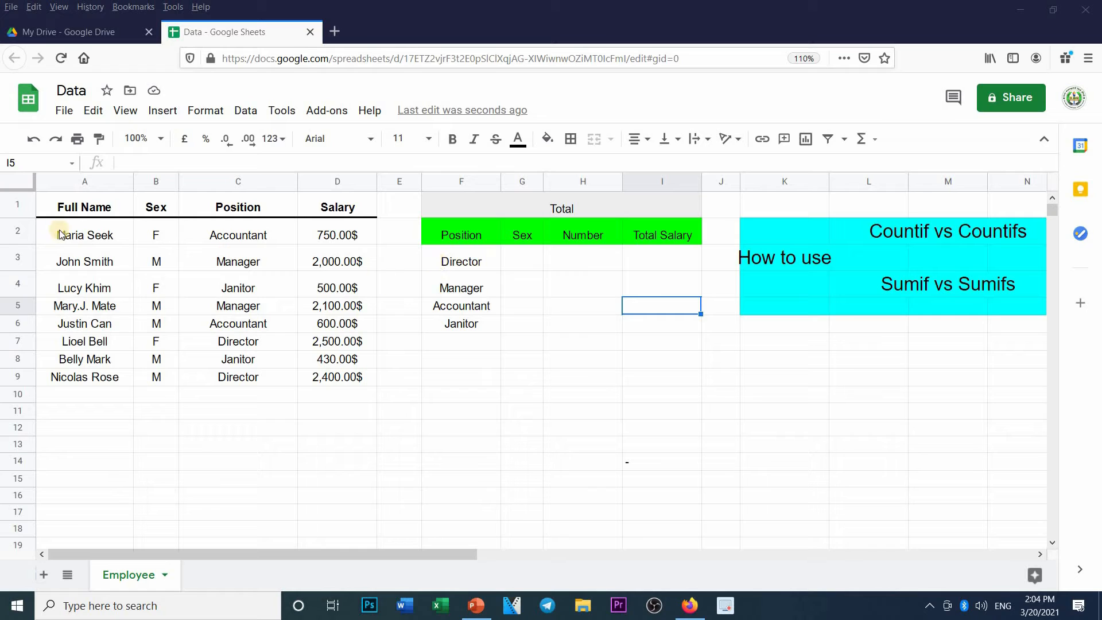
Step: Enter the formula =countif(C2:C9,"Director") in cell H3 and check it against the Director entries in the Position column
click(447, 263)
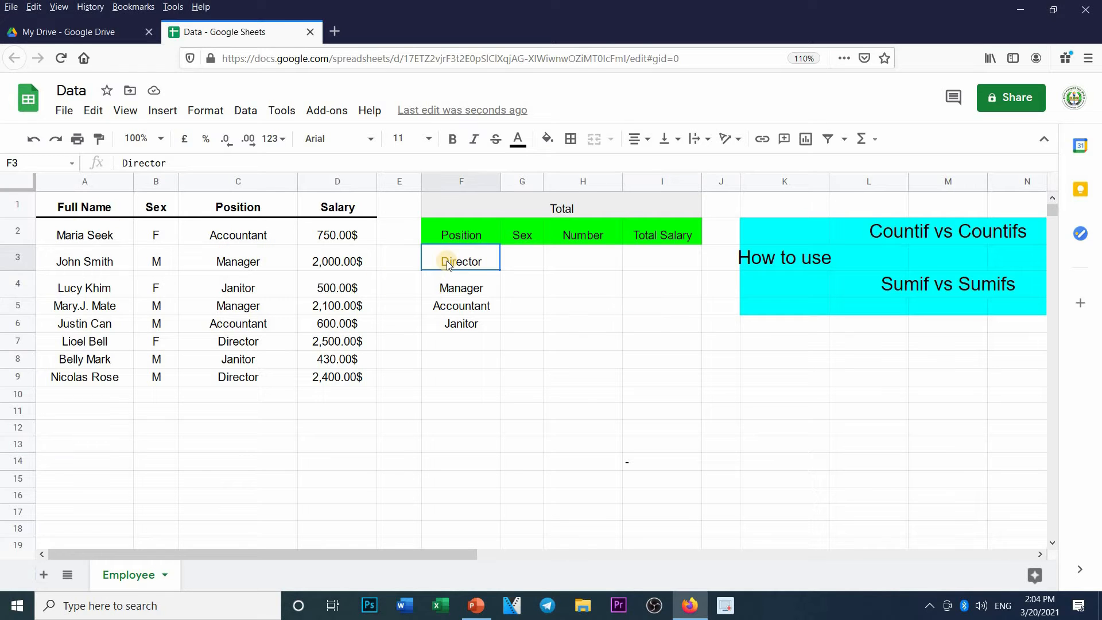
click(562, 263)
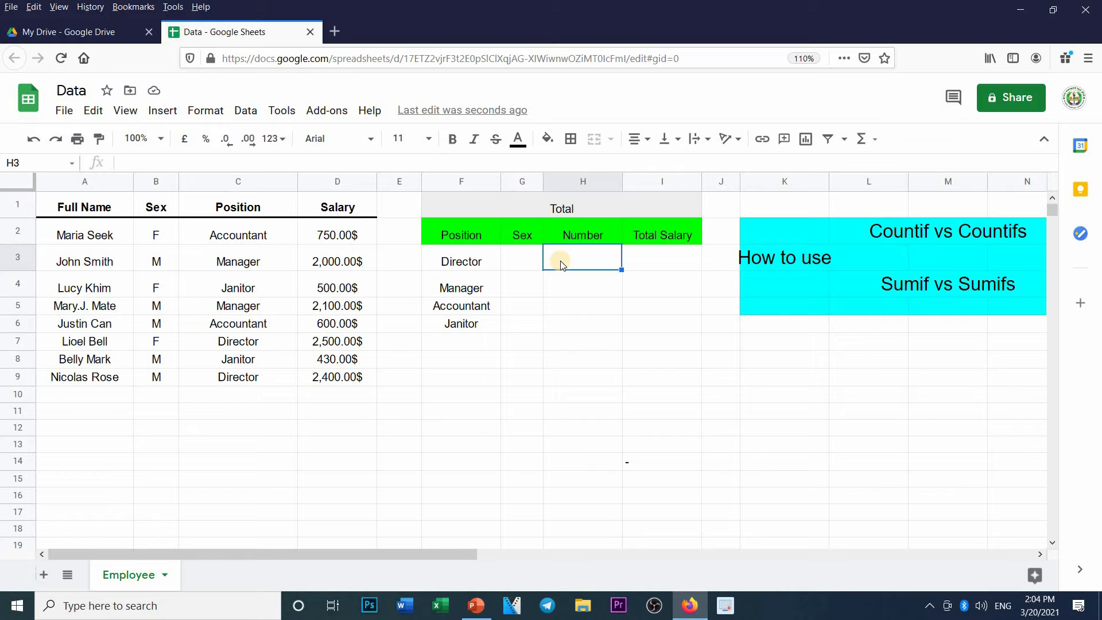
text(o)
text(=)
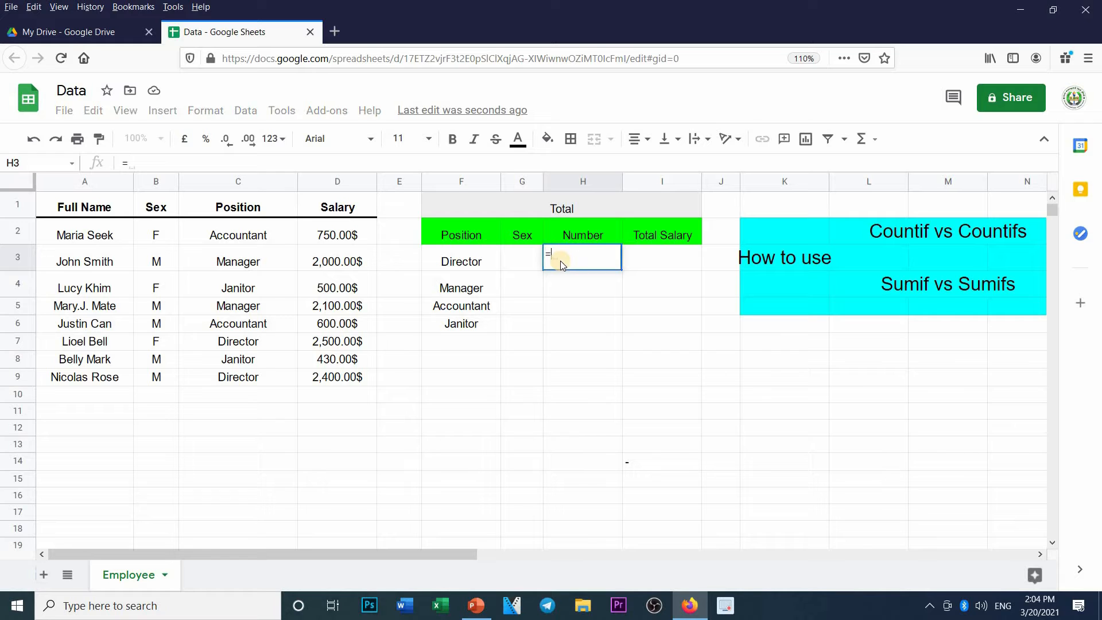
text(count)
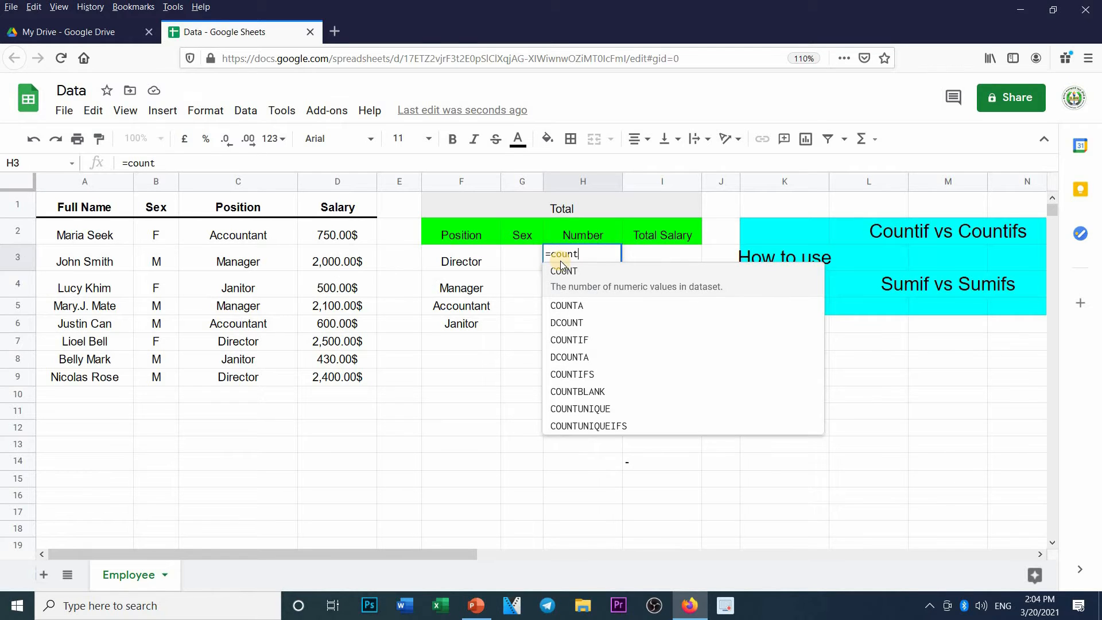
text(if)
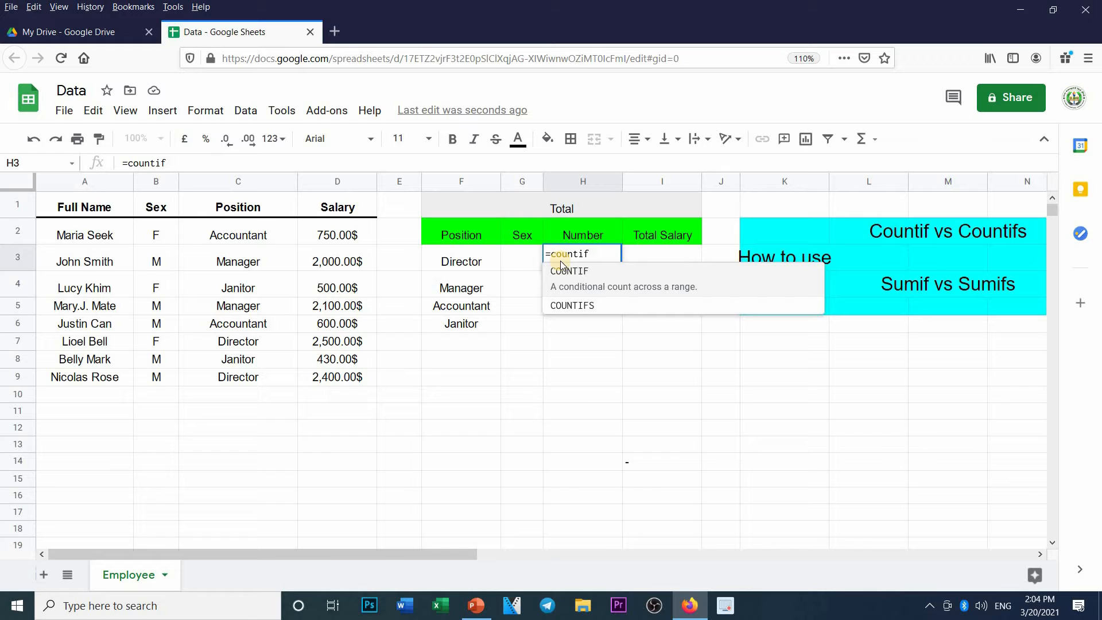
text(()
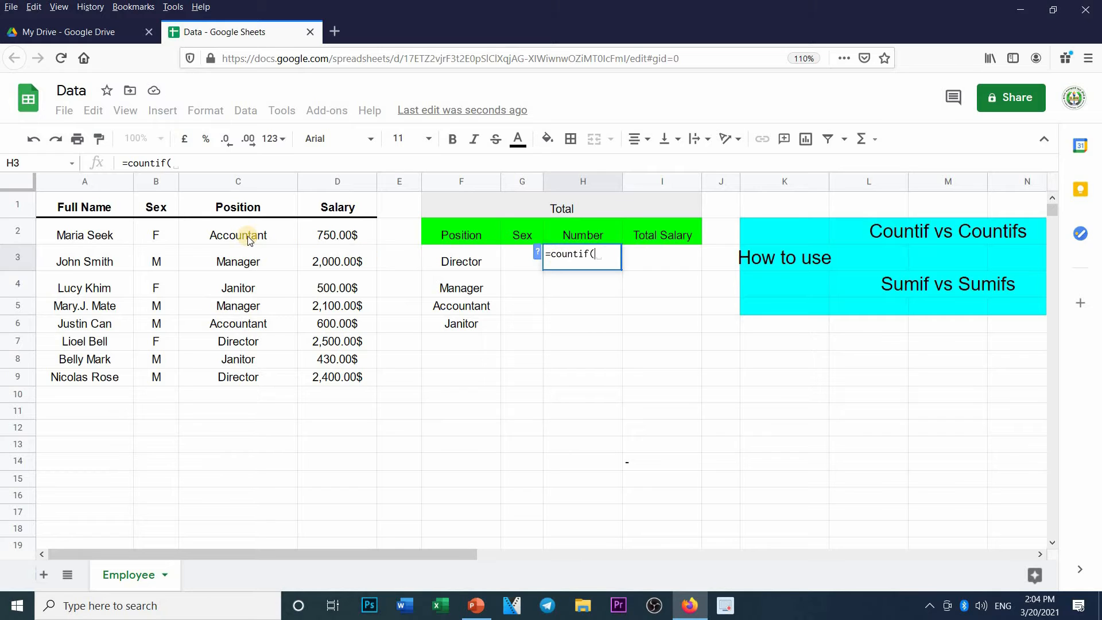
drag(249, 240, 253, 375)
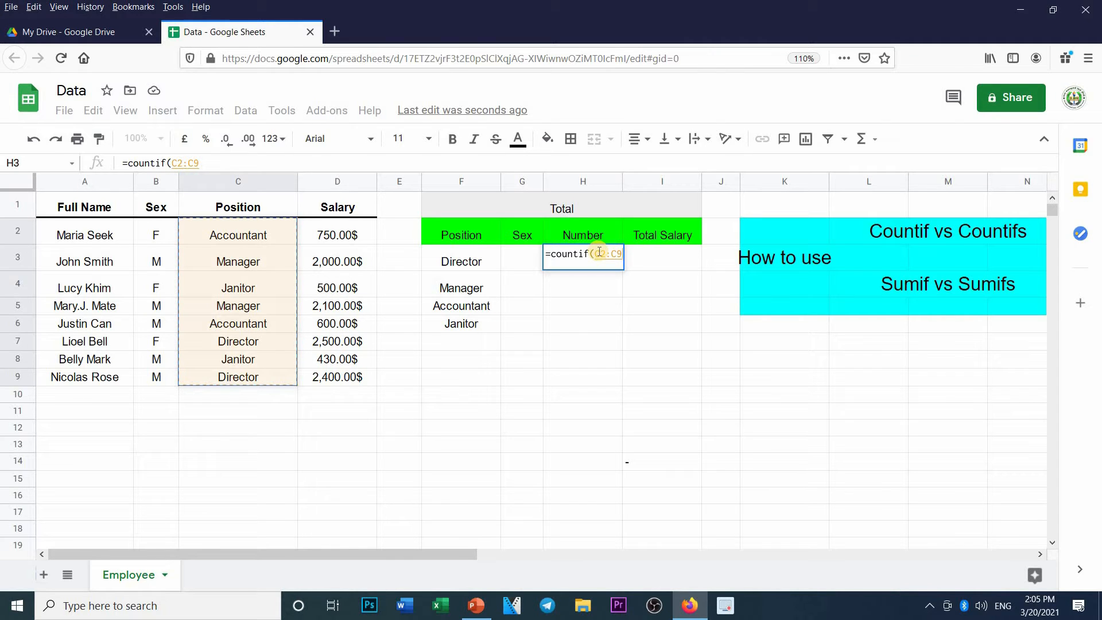
text(,)
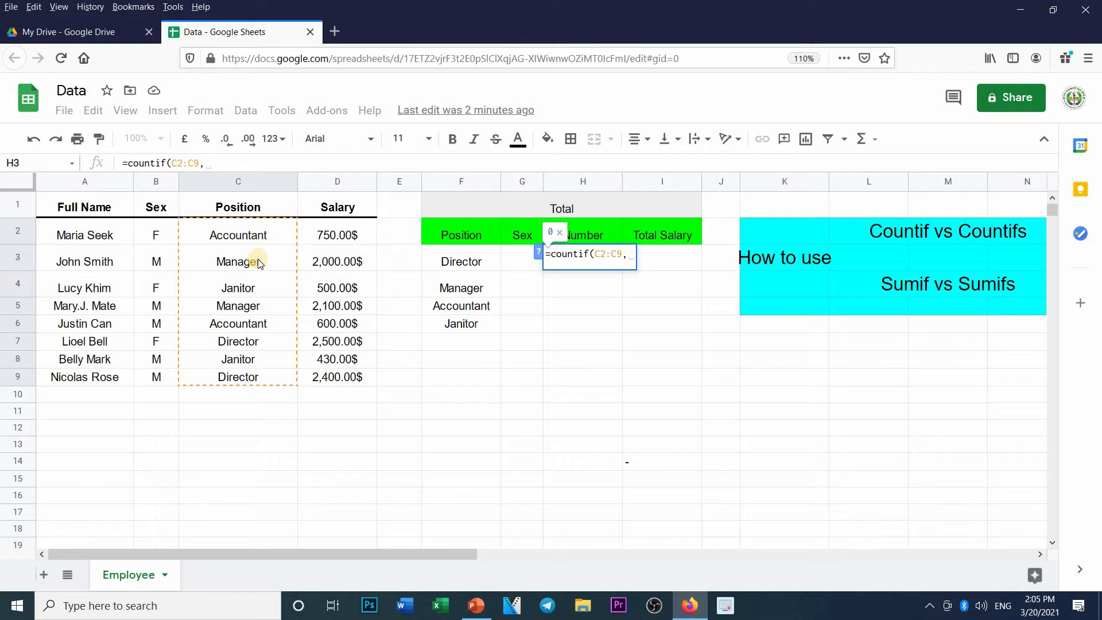
text(")
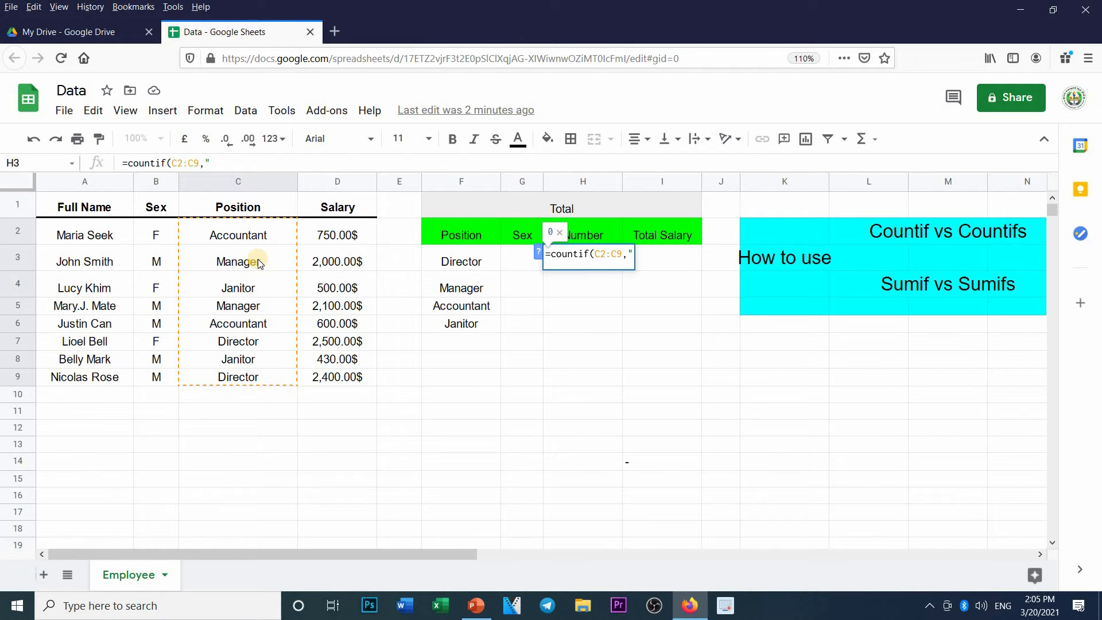
text(Director)
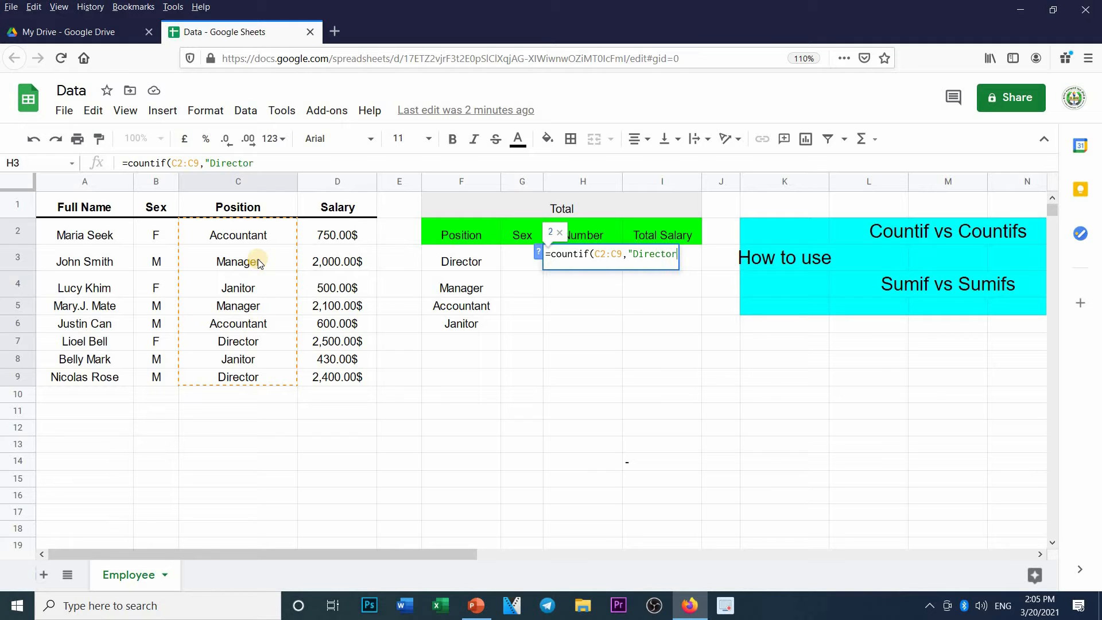
text("))
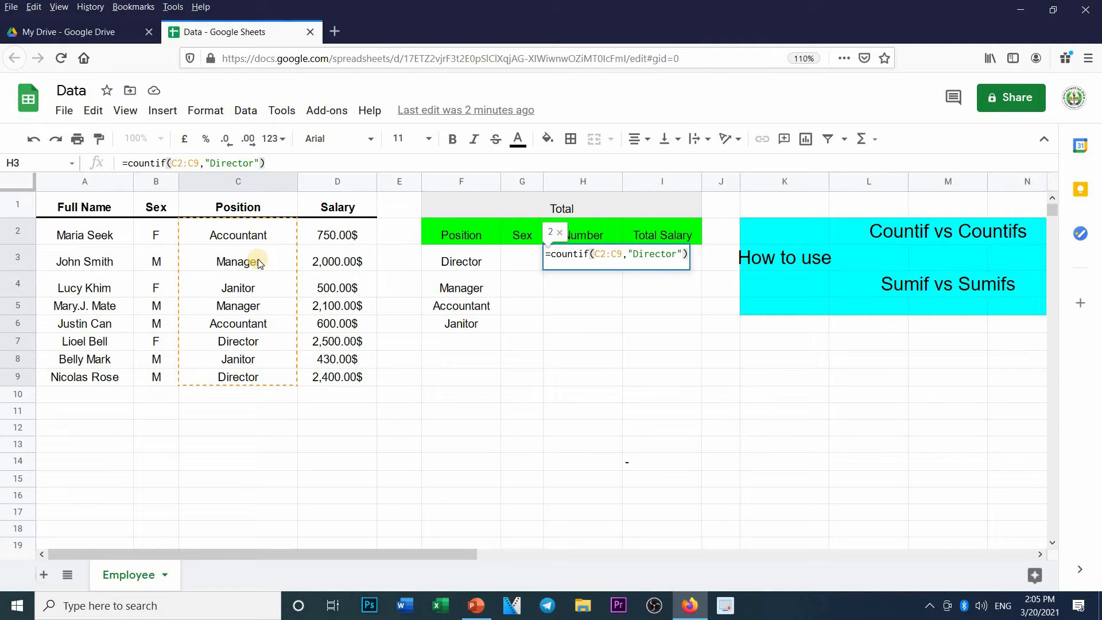
key(Return)
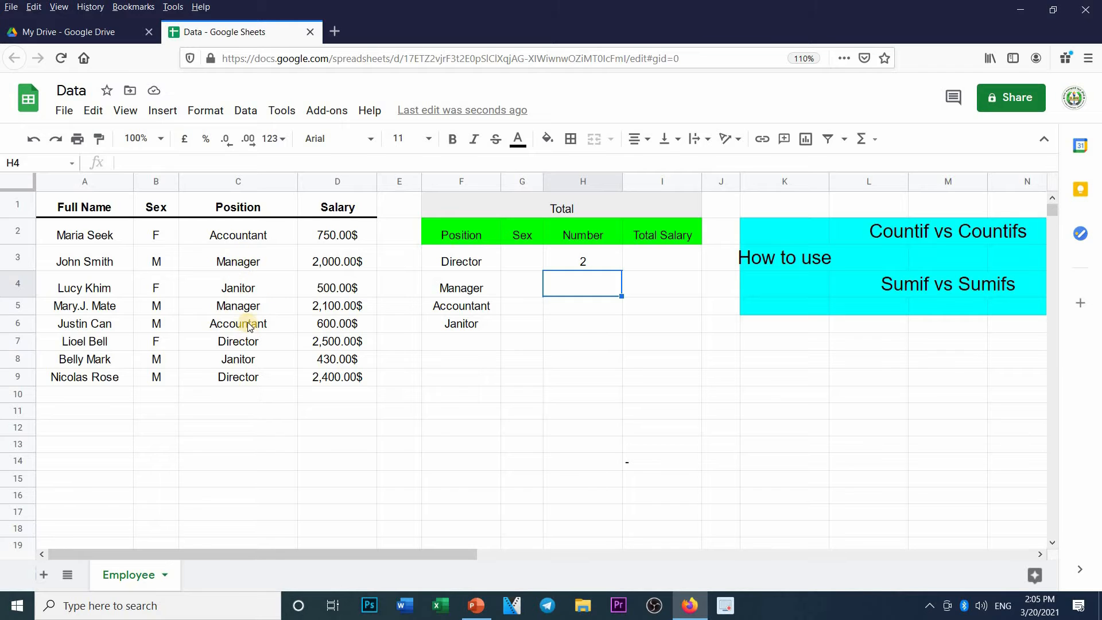
click(245, 341)
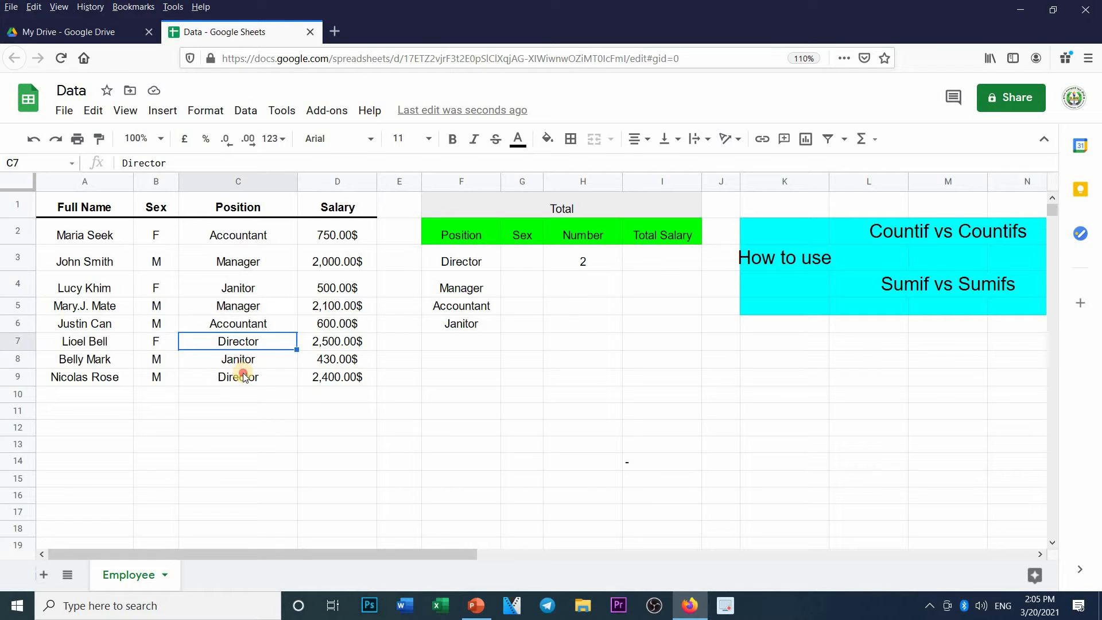
click(243, 376)
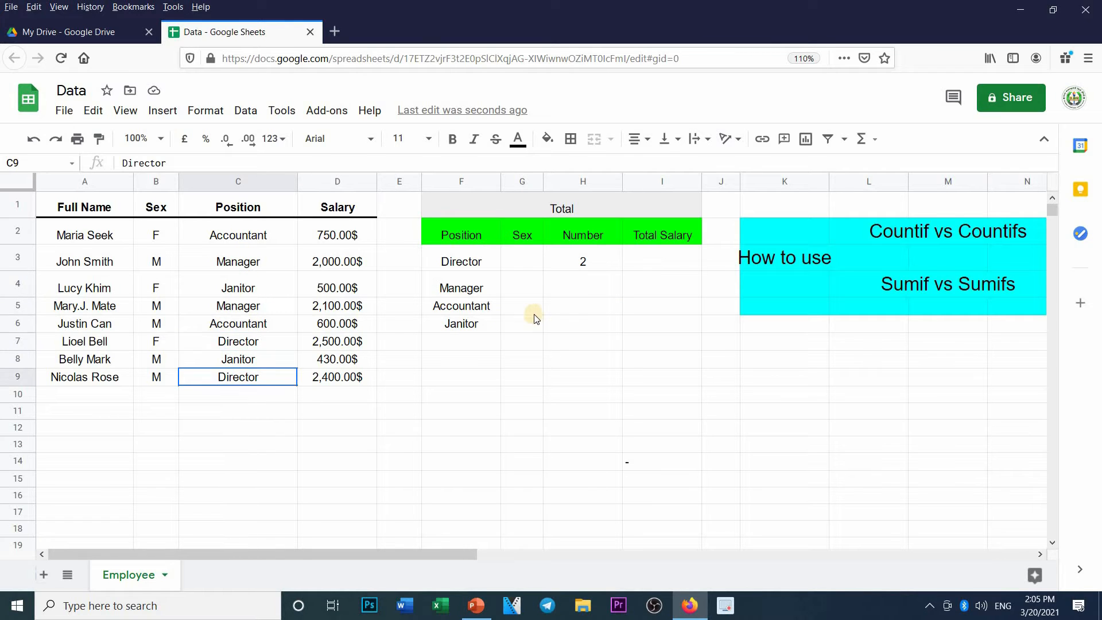
Step: Replace the "Director" text criterion in the COUNTIF formula in H3 with a reference to cell F3
click(591, 260)
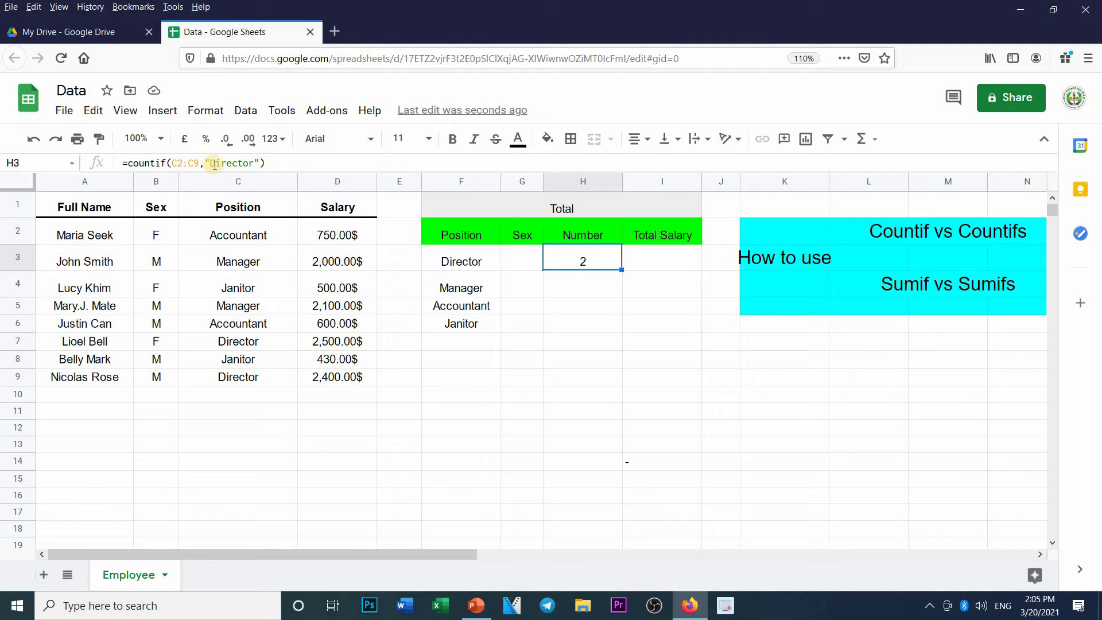
click(260, 161)
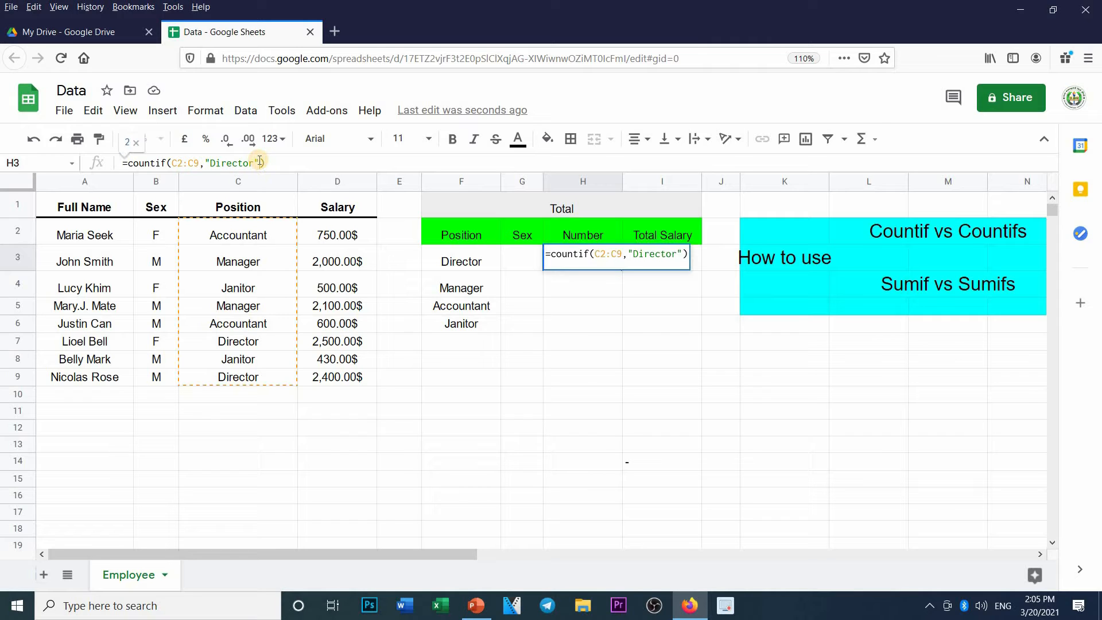
key(BackSpace)
key(BackSpace)
key(BackSpace)
key(BackSpace)
key(BackSpace)
key(BackSpace)
key(BackSpace)
key(BackSpace)
key(BackSpace)
key(BackSpace)
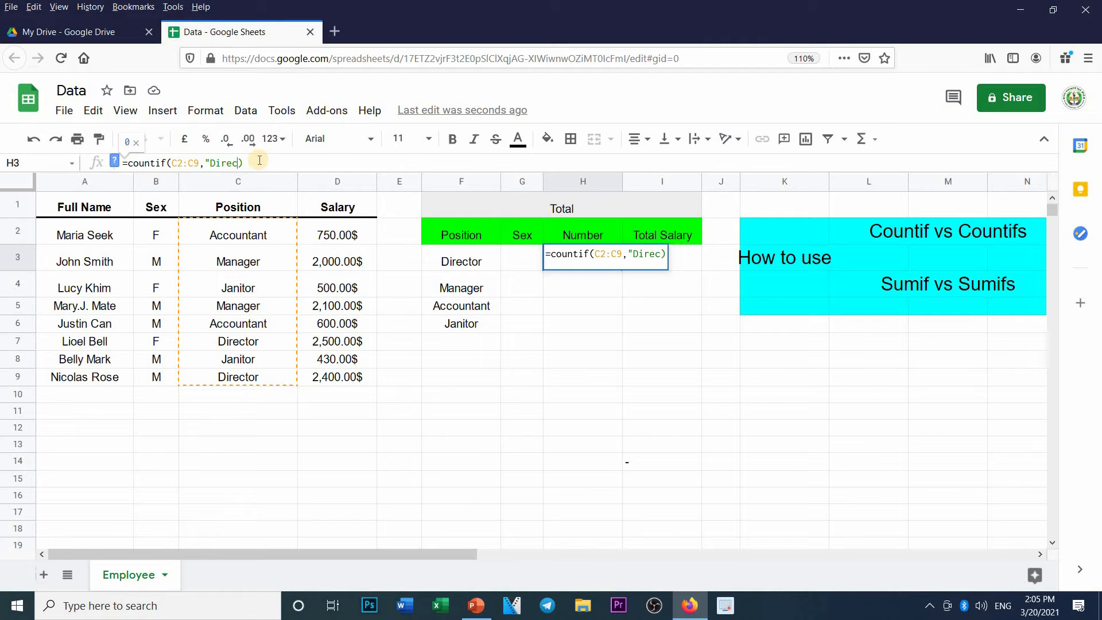
key(BackSpace)
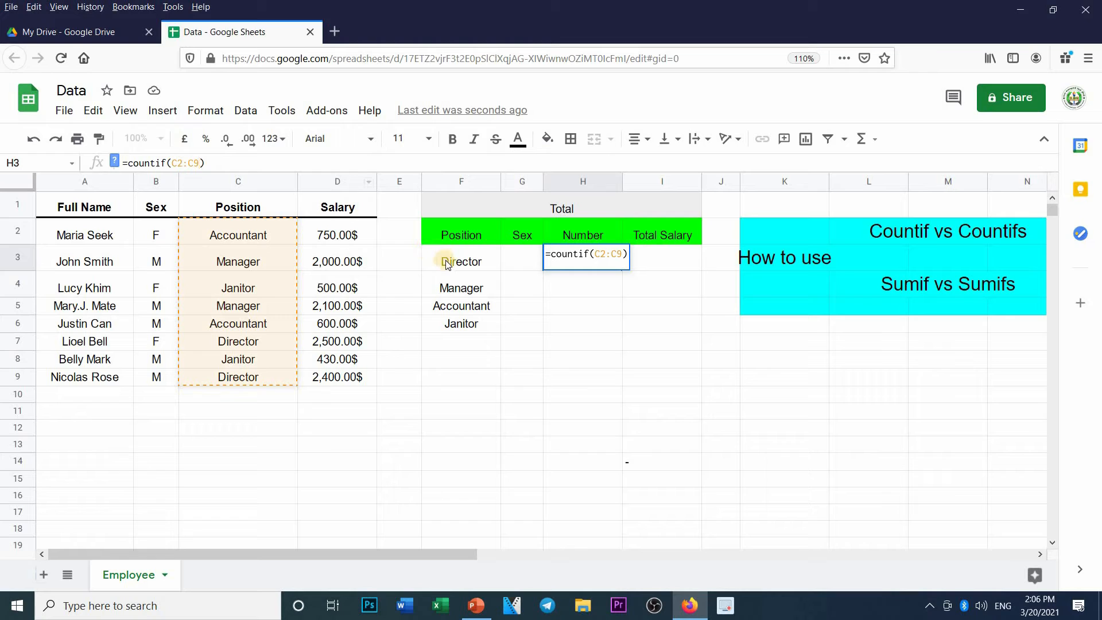
text(,)
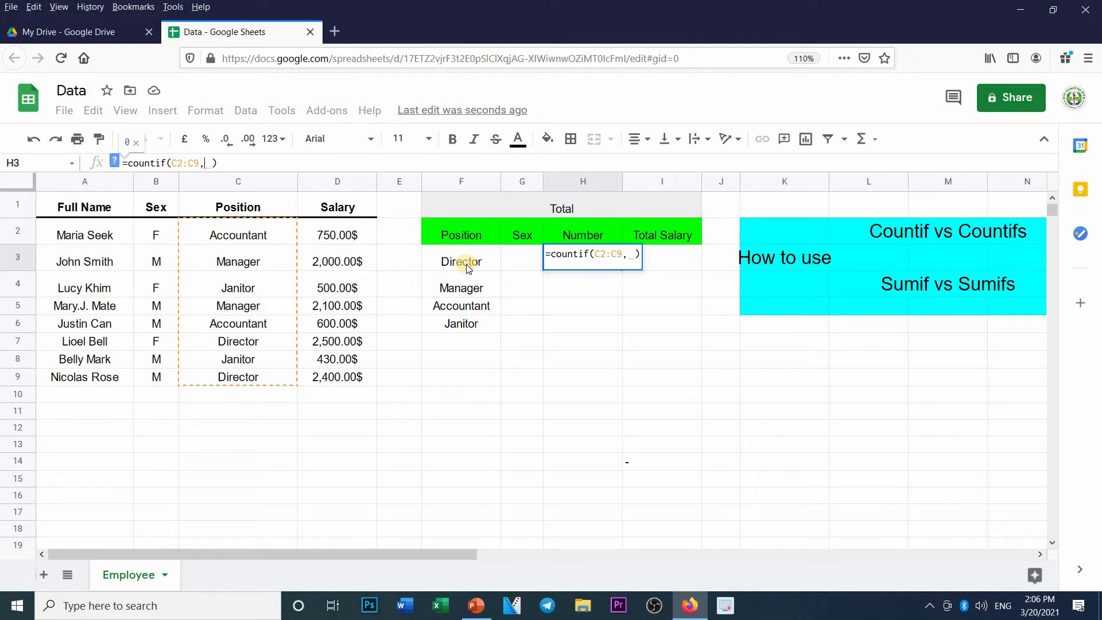
click(467, 268)
key(Return)
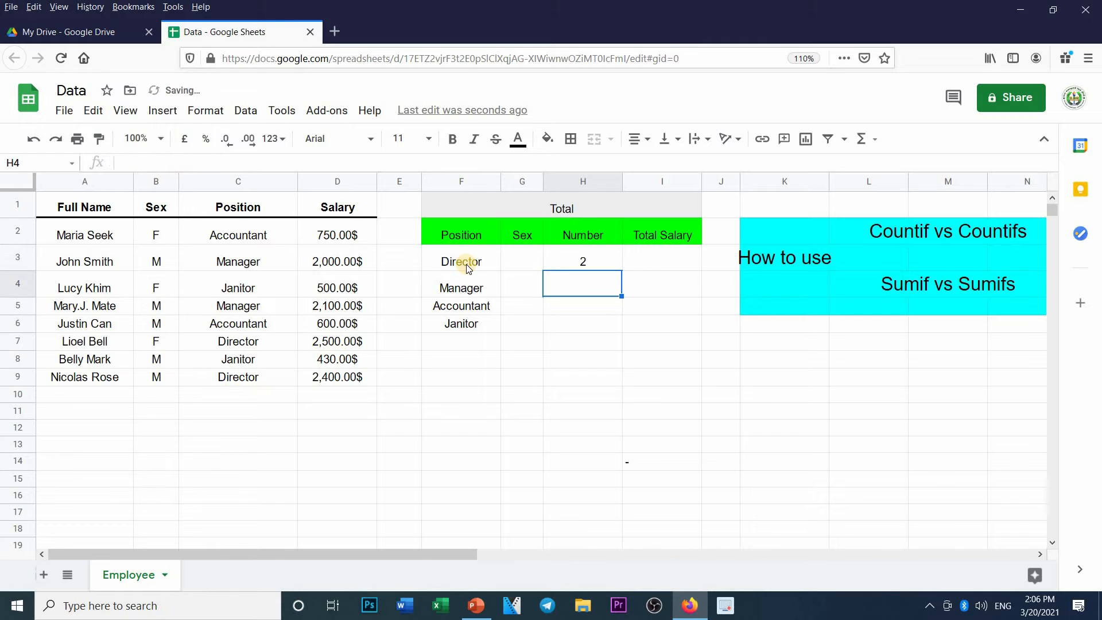
Step: Try filling the COUNTIF formula with its relative range from H3 down to H4, and clear H4 after inspecting it
click(551, 260)
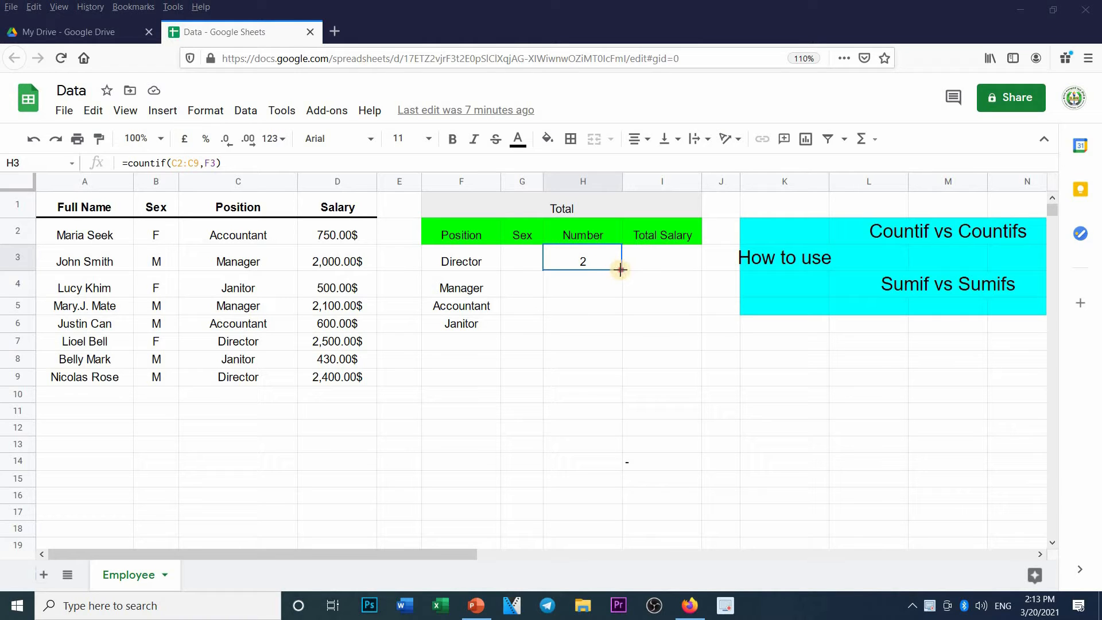
drag(620, 269, 617, 287)
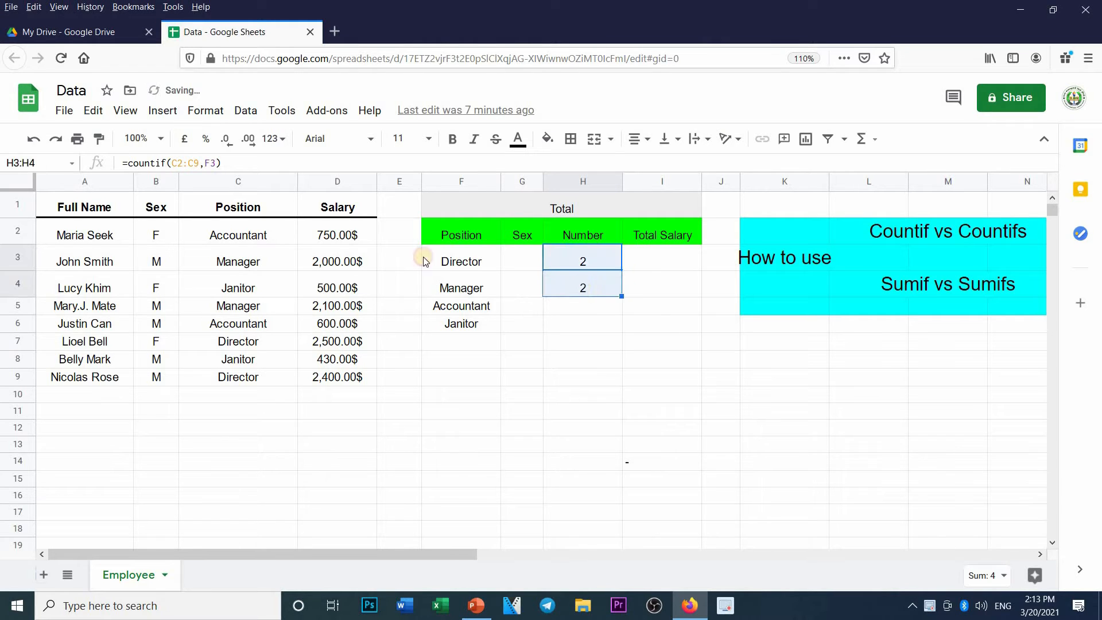
key(Down)
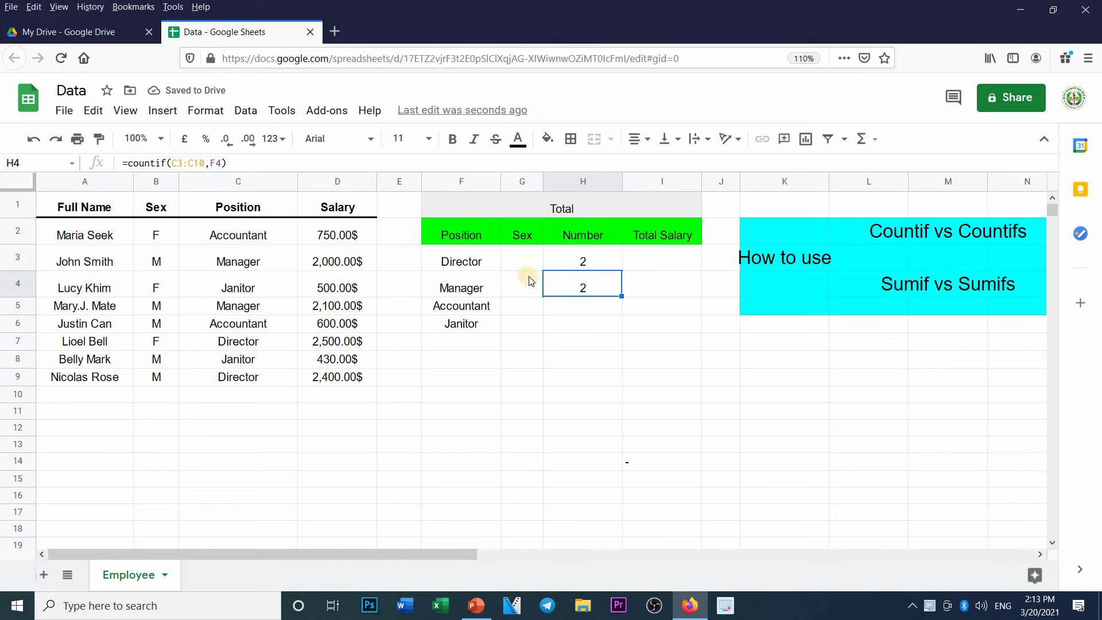
click(245, 238)
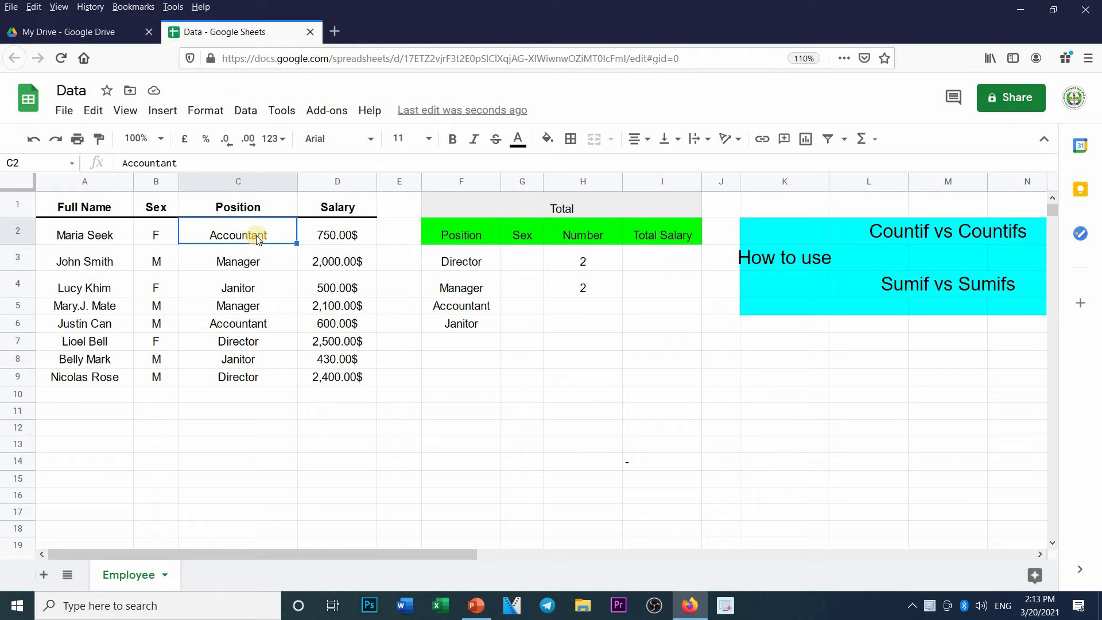
click(568, 295)
drag(227, 399, 15, 403)
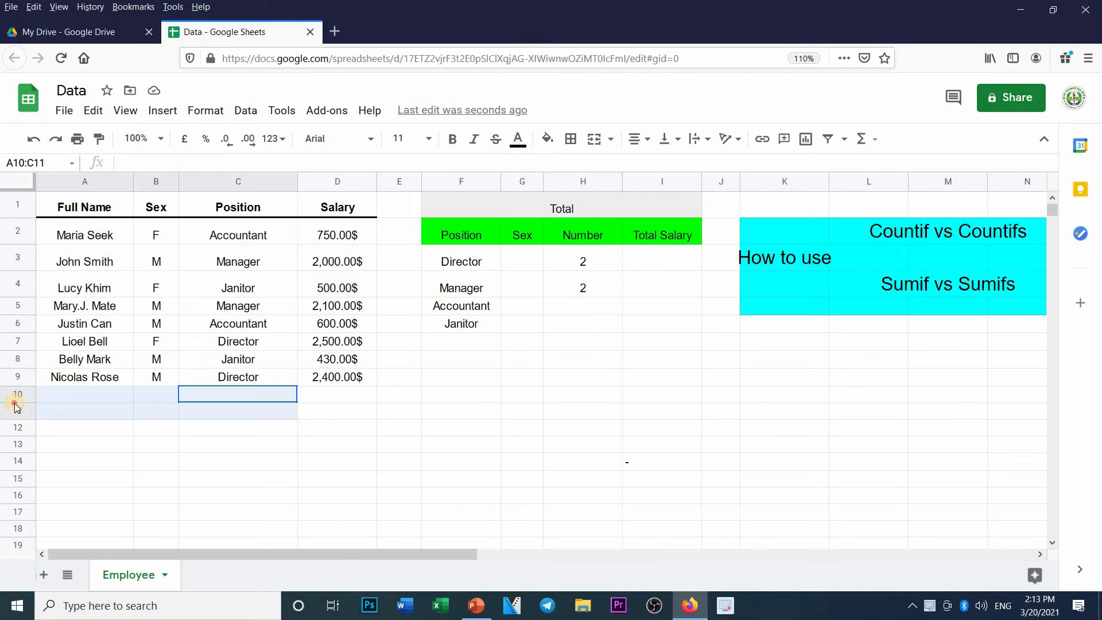
click(567, 295)
key(Delete)
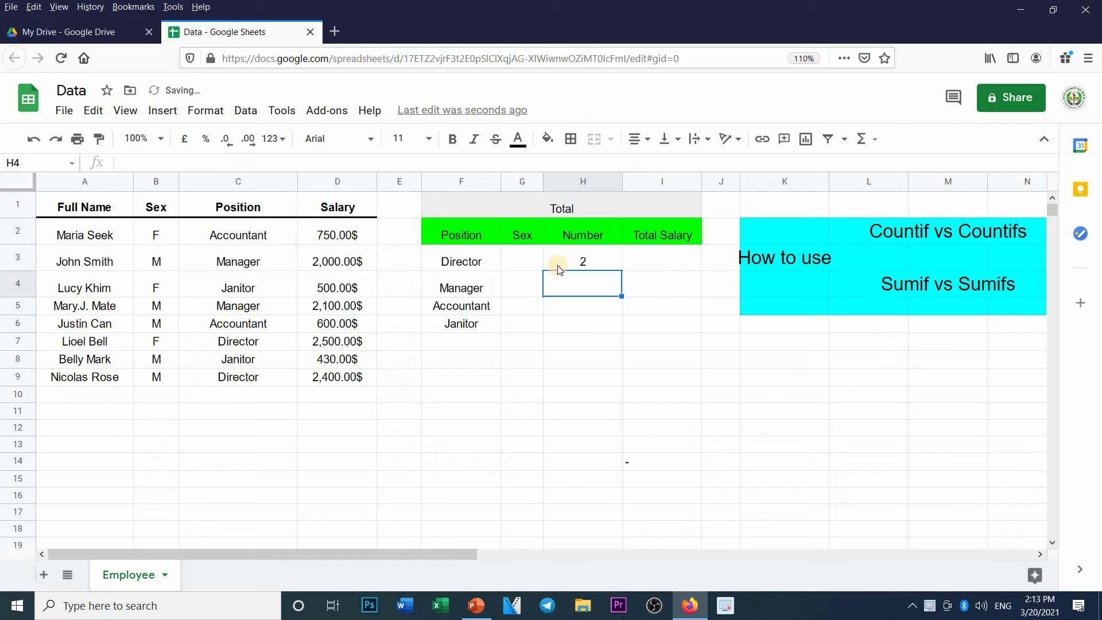
Step: Make the range in the COUNTIF formula in H3 absolute as $C$2:$C$9
key(Up)
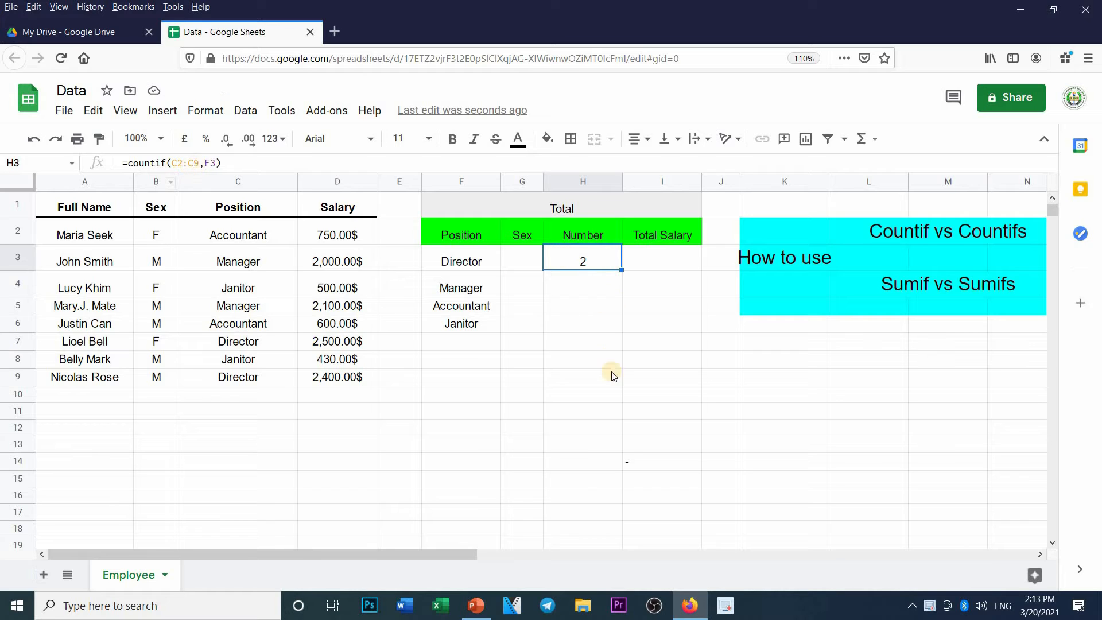
click(174, 162)
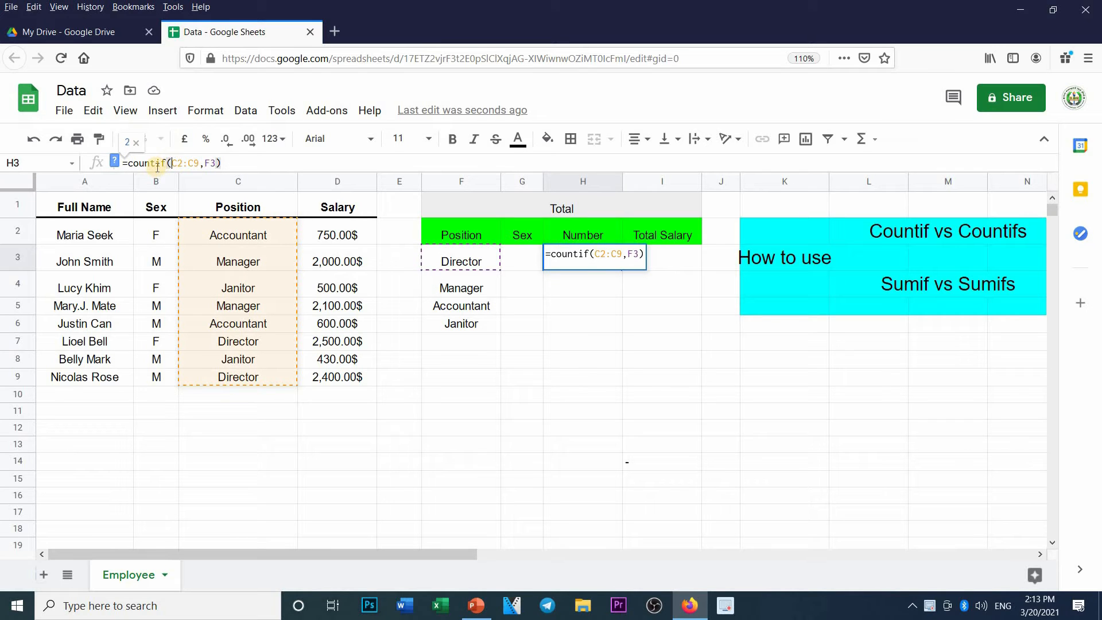
key(F4)
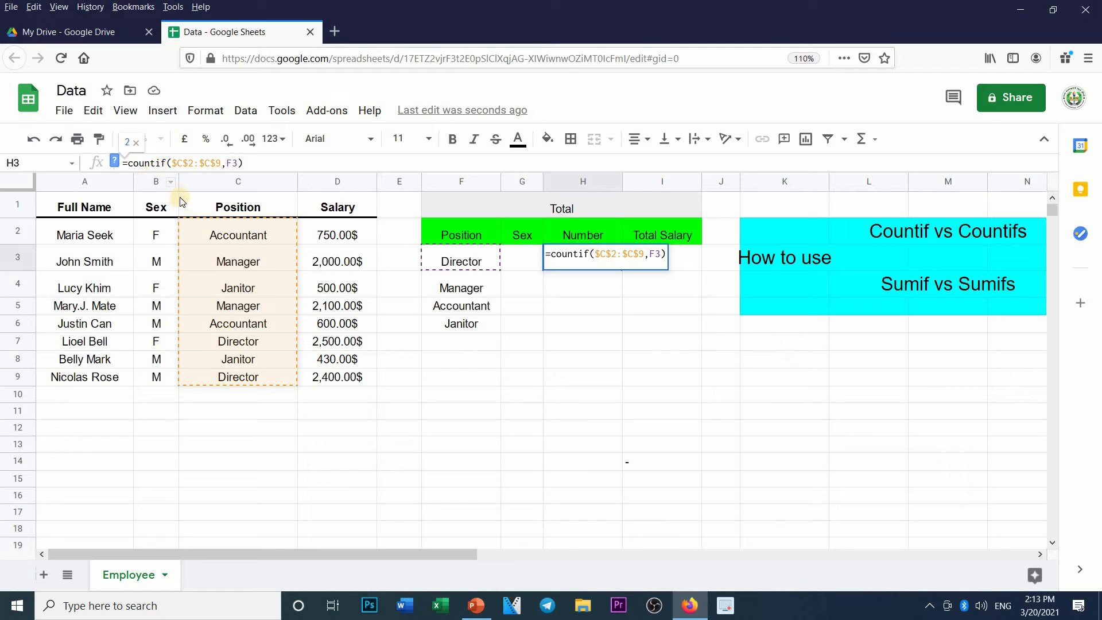
key(Return)
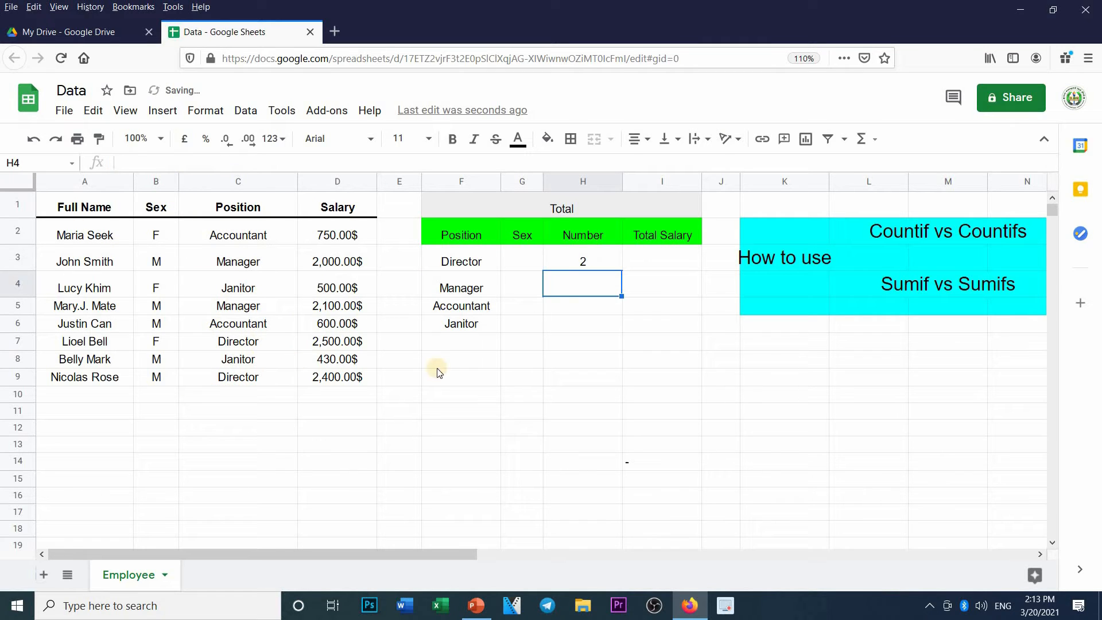
Step: Fill the COUNTIF formula from H3 down through H6 and check the copied formulas against the Position column
key(Up)
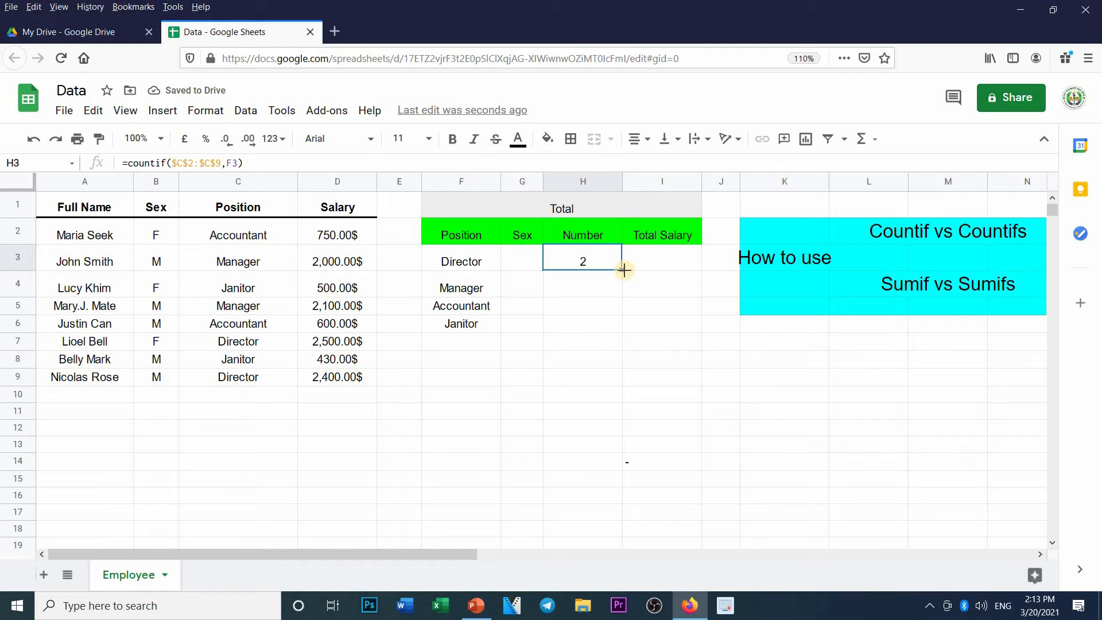
drag(624, 270, 608, 323)
click(589, 278)
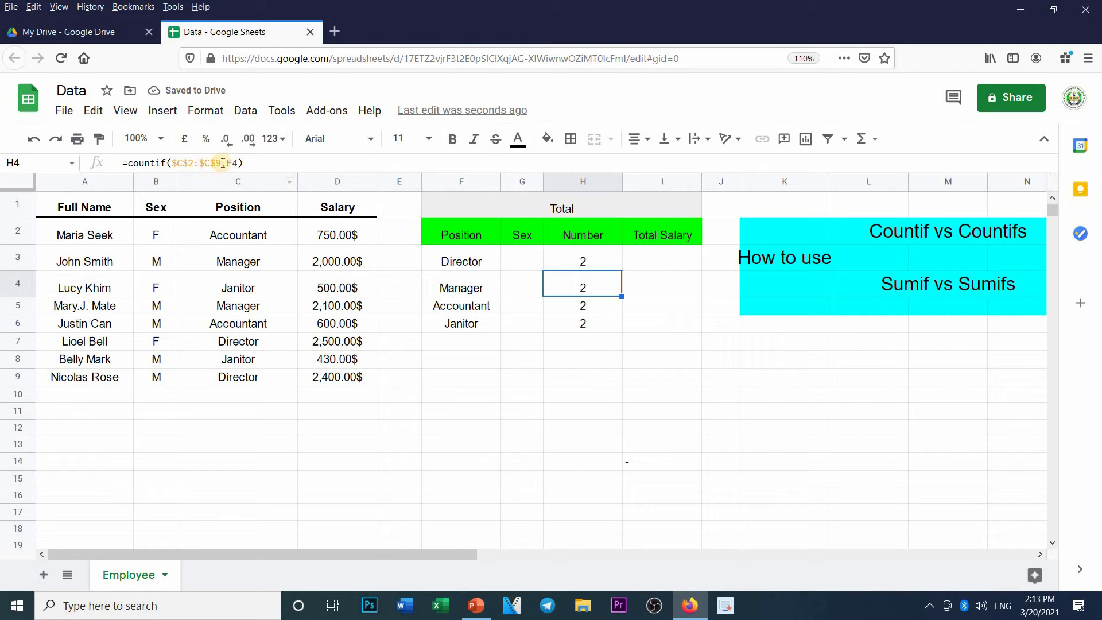
click(447, 285)
click(543, 291)
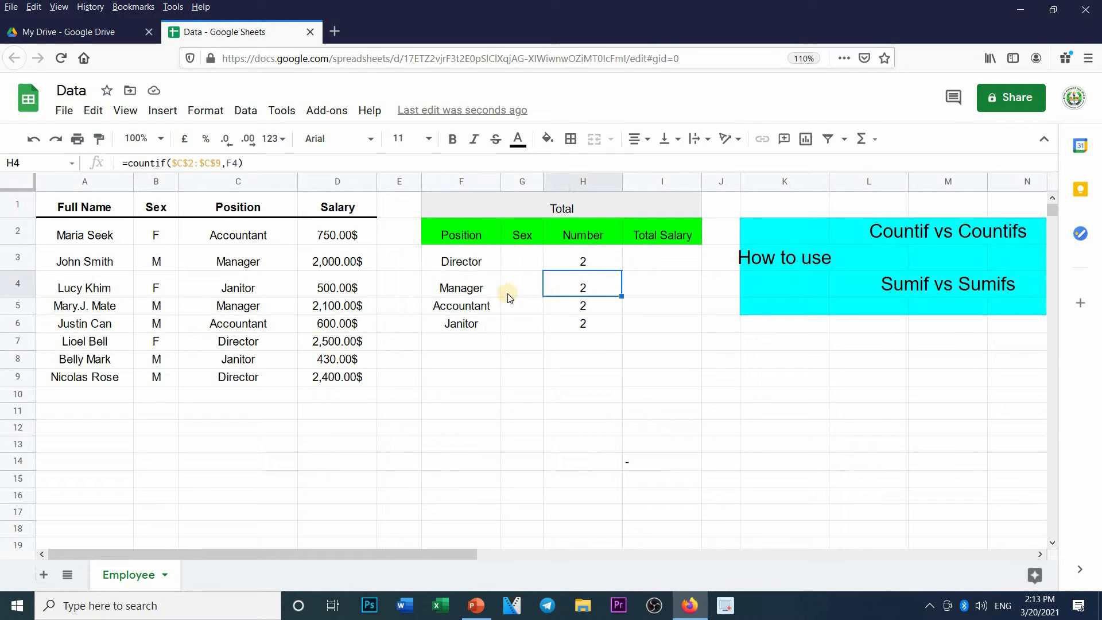
click(244, 266)
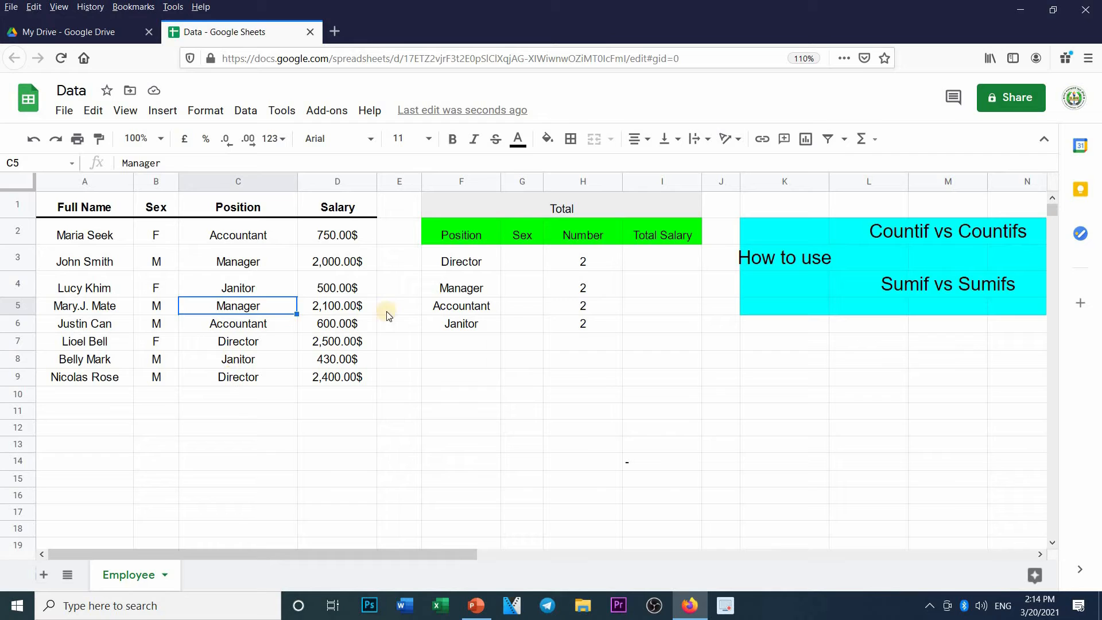
click(580, 310)
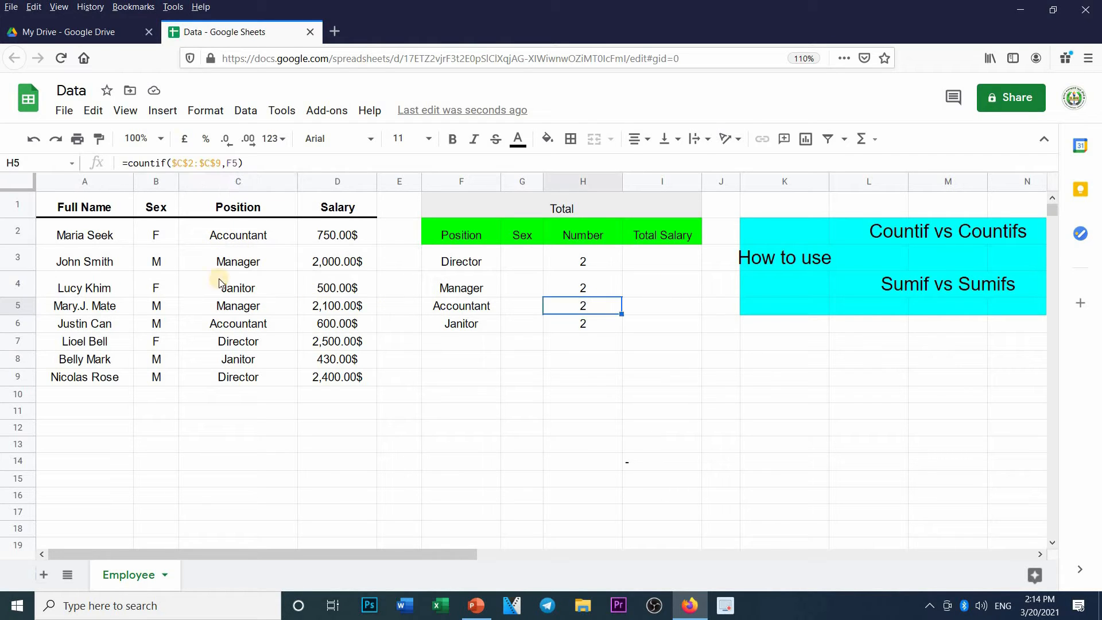
Step: Check the Accountant and Janitor counts in H5 and H6 against the matching entries in the Position column
click(249, 238)
click(246, 322)
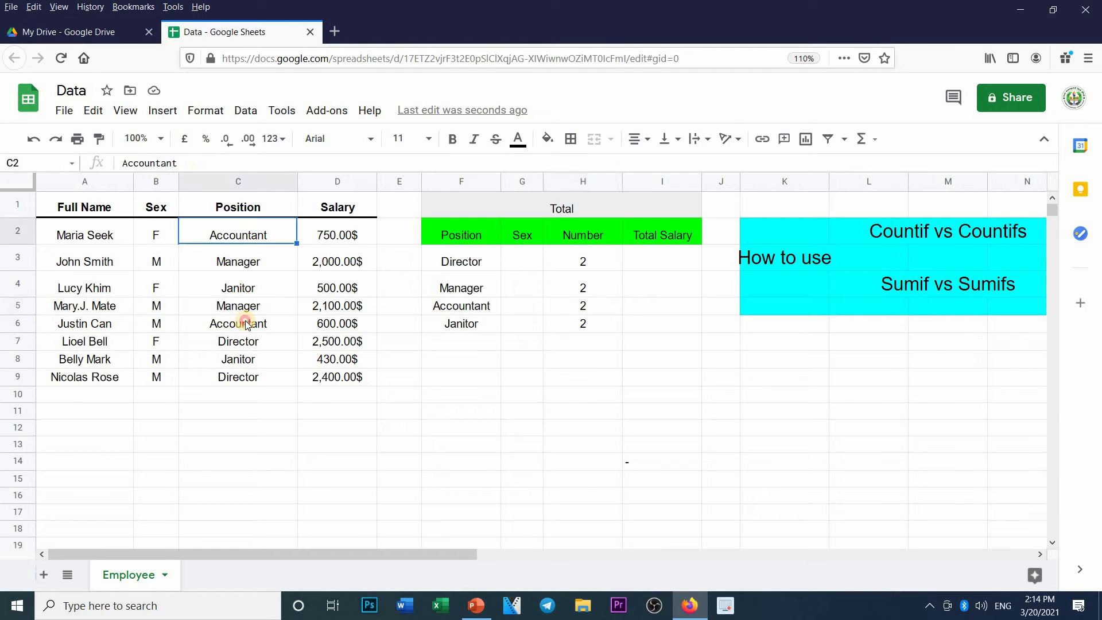
click(566, 323)
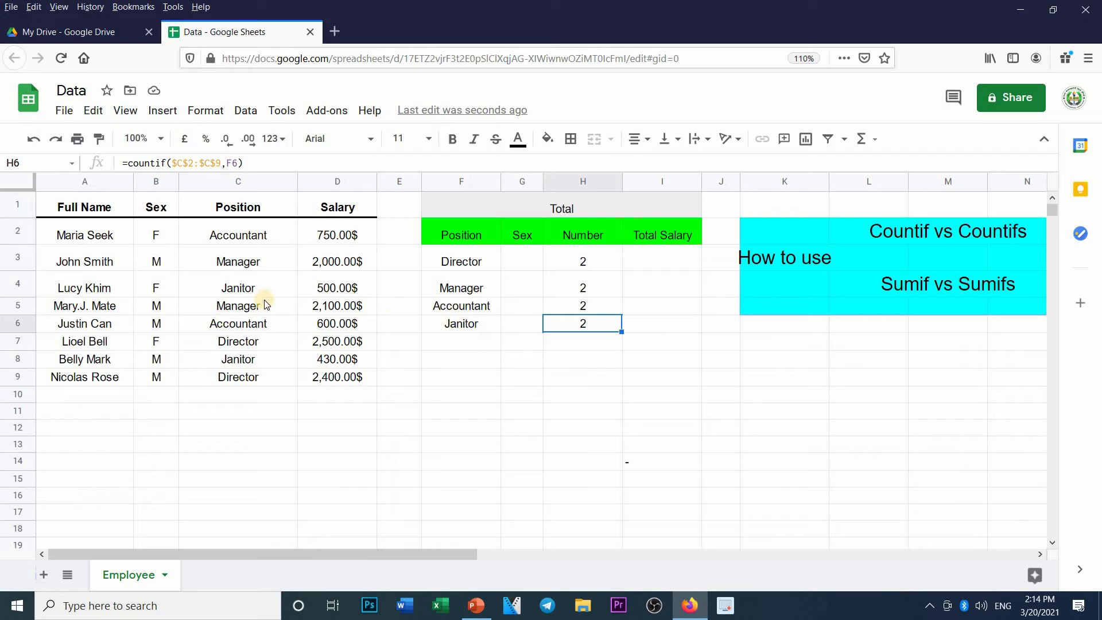
click(245, 285)
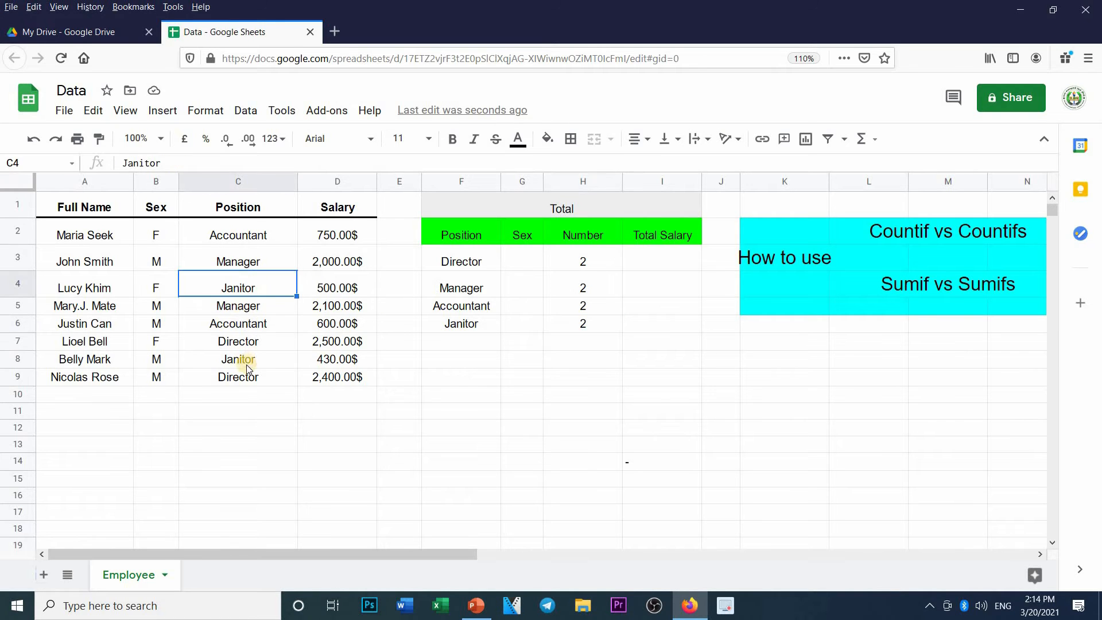
click(272, 363)
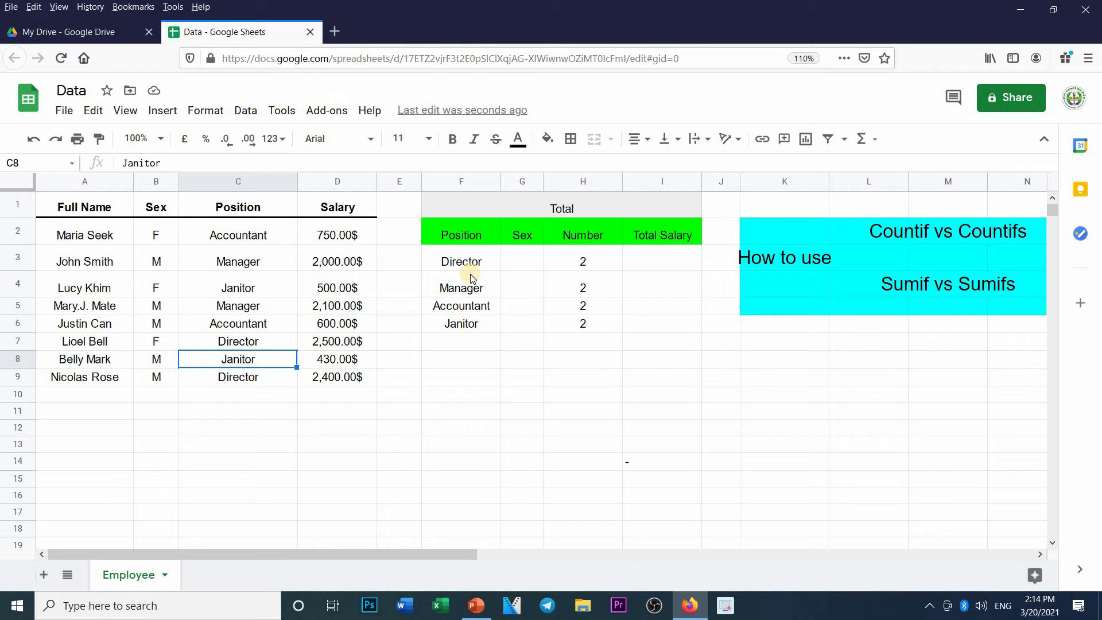
Step: Fill the Sex column of the Total table in G3:G6 with F, M, M and F
click(529, 262)
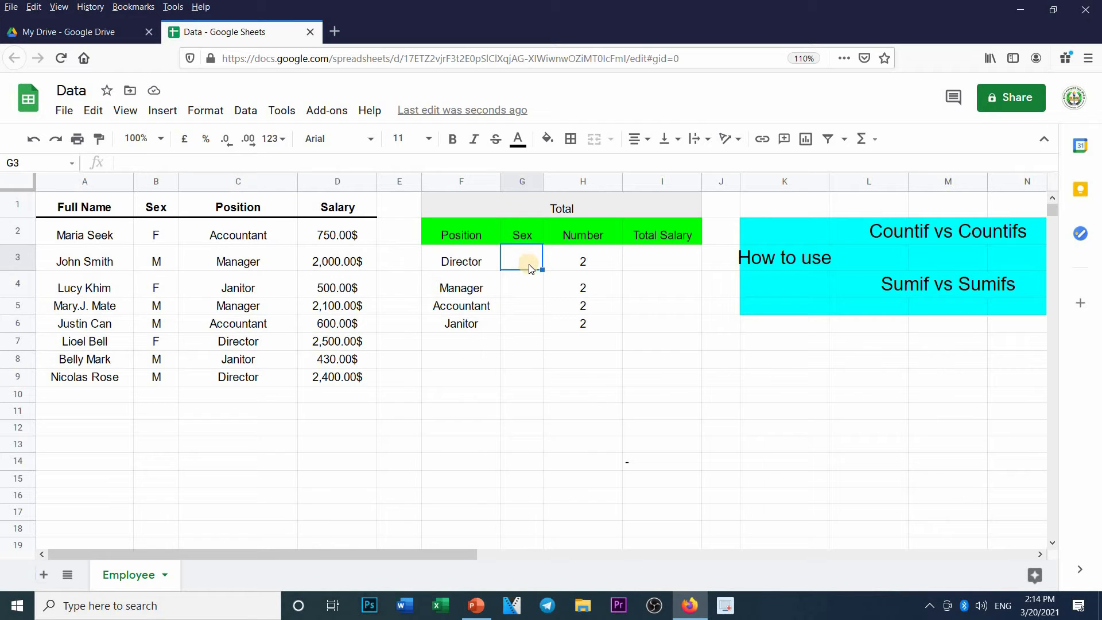
text(F)
key(Return)
click(581, 263)
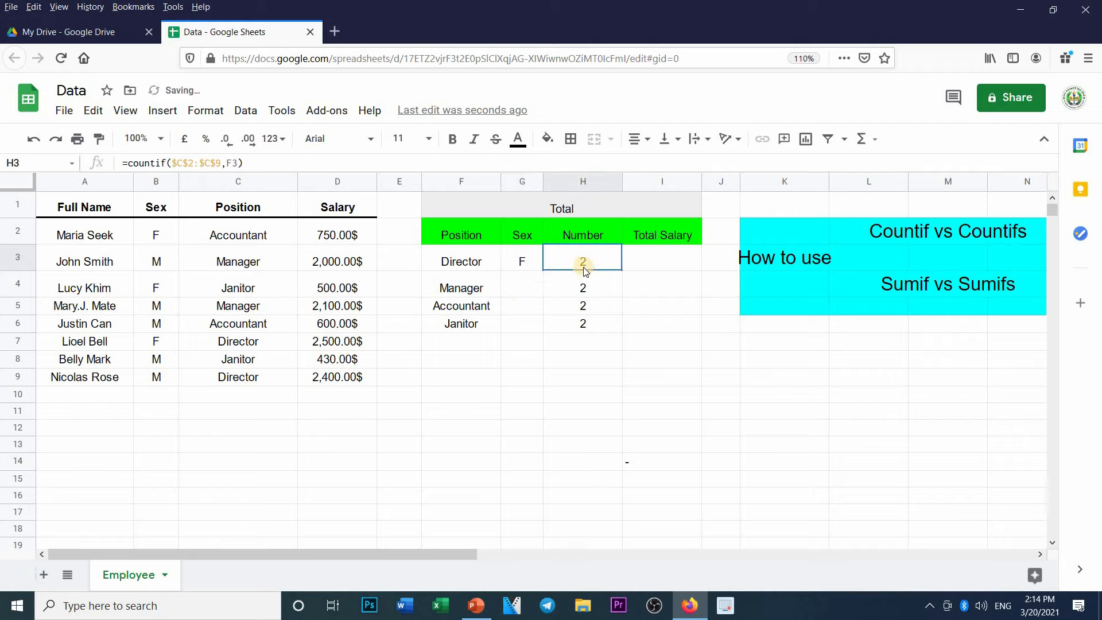
click(517, 285)
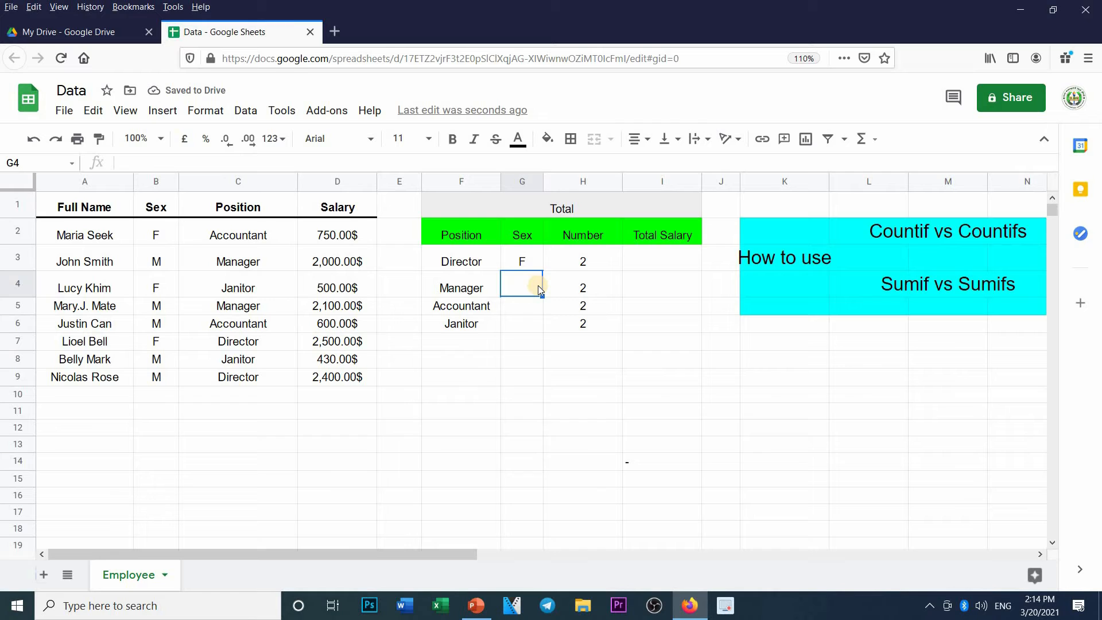
text(M)
key(Return)
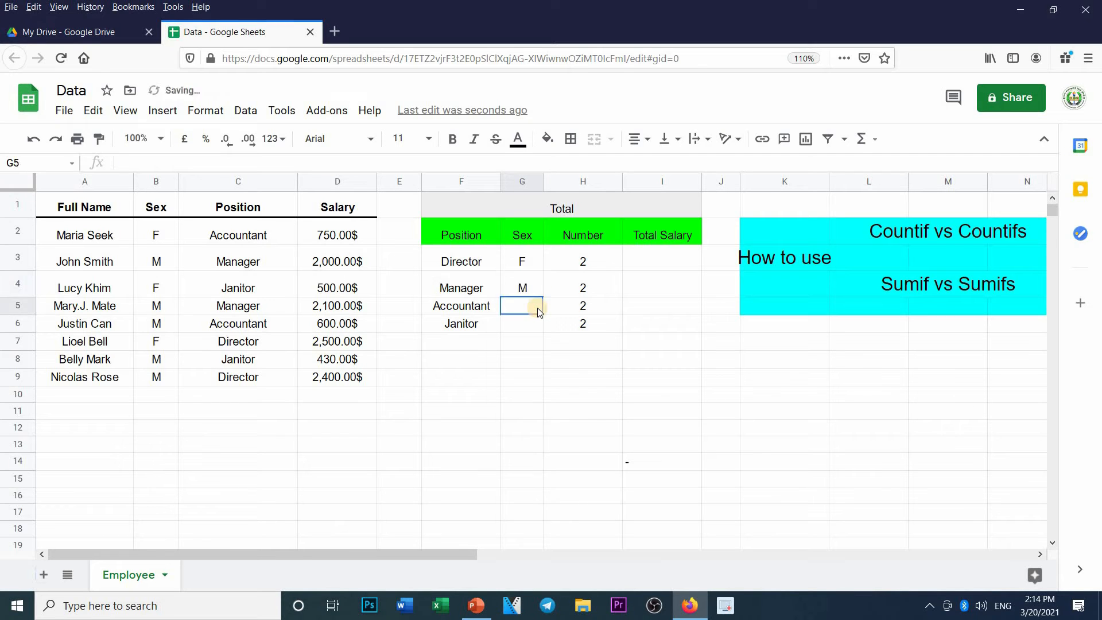
text(M)
key(Return)
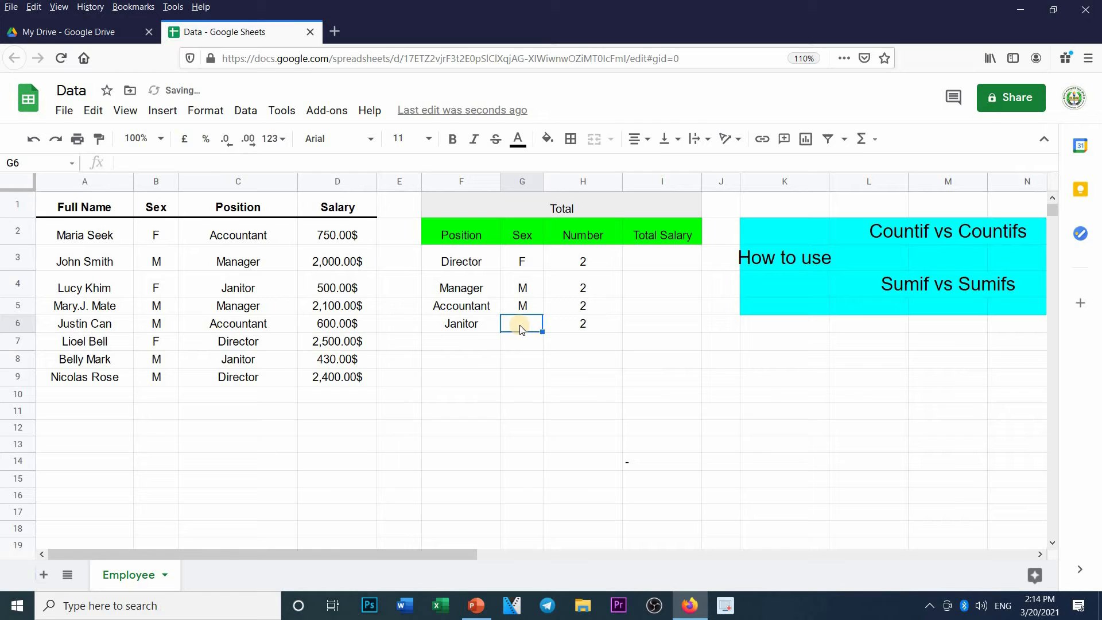
text(F)
key(Return)
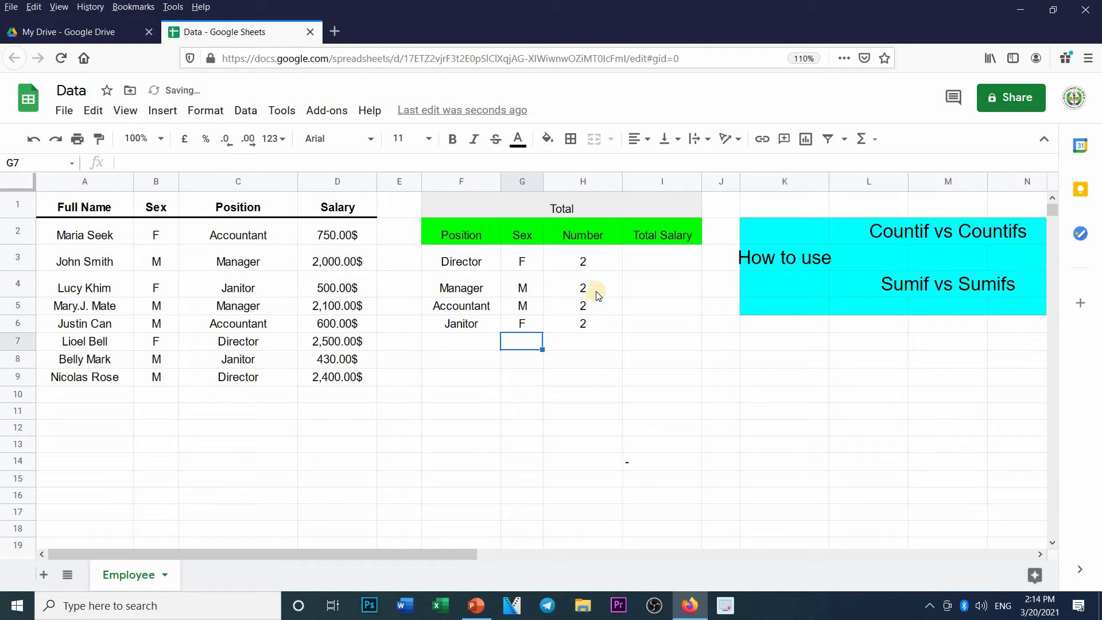
Step: Clear the COUNTIF formulas from the Number column in H3:H6
click(595, 265)
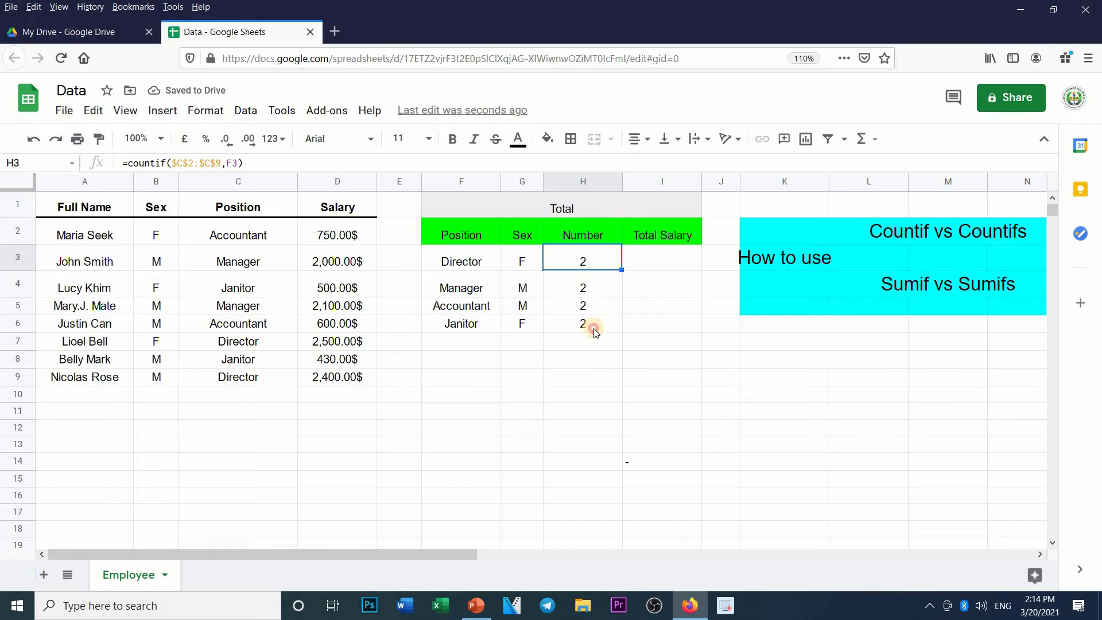
drag(593, 329, 591, 328)
key(Delete)
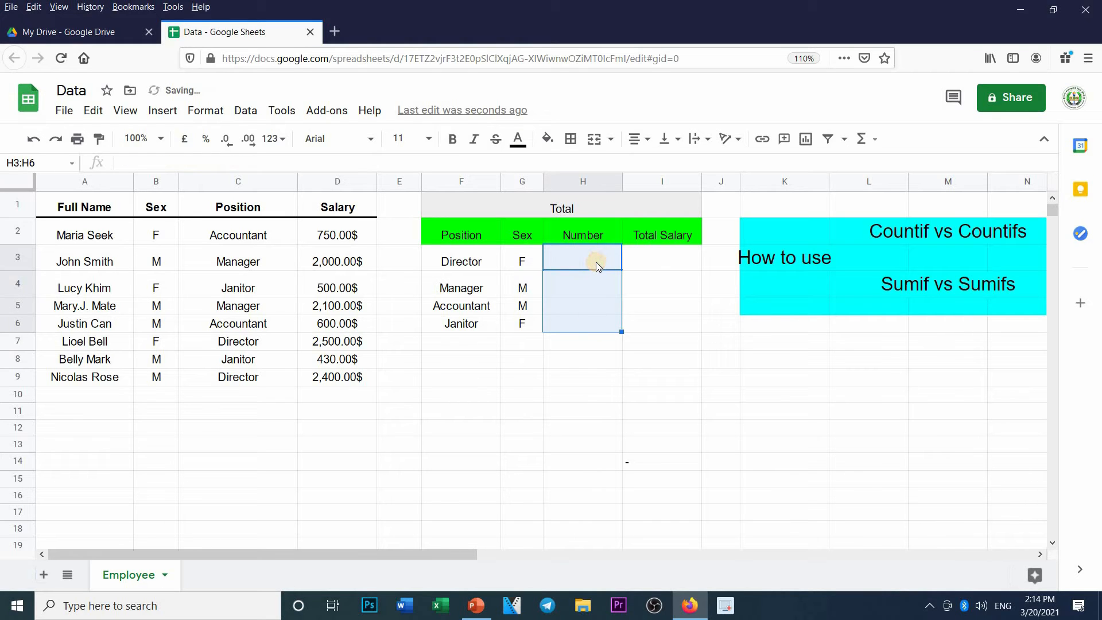
Step: Start a COUNTIFS formula in H3 with the Position range C2:C9 and the criterion "Director"
click(595, 265)
text(=)
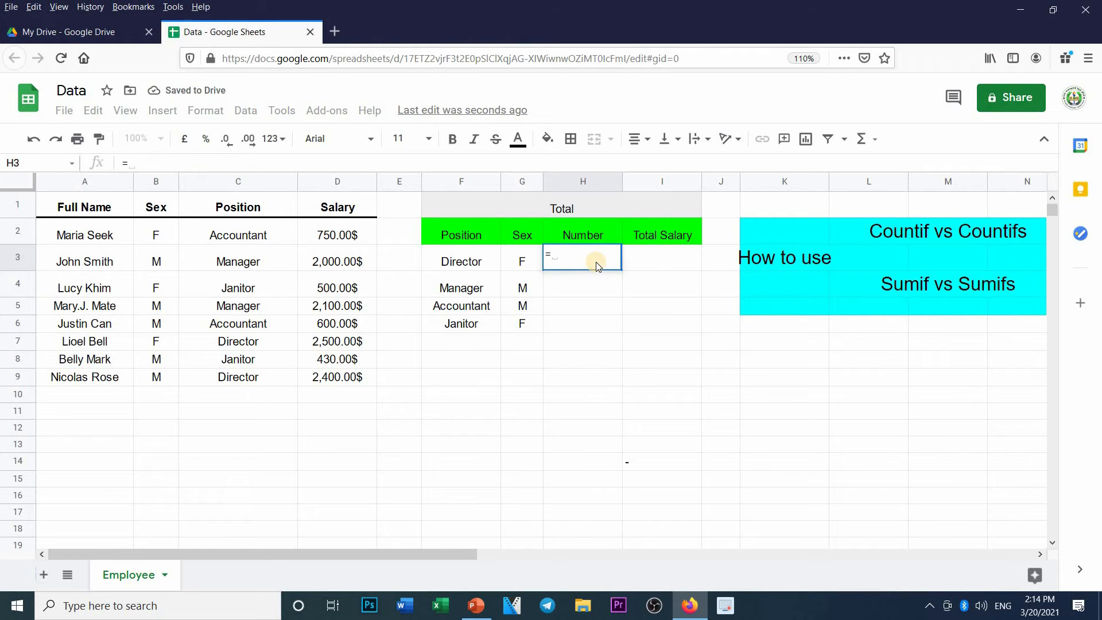
text(countif)
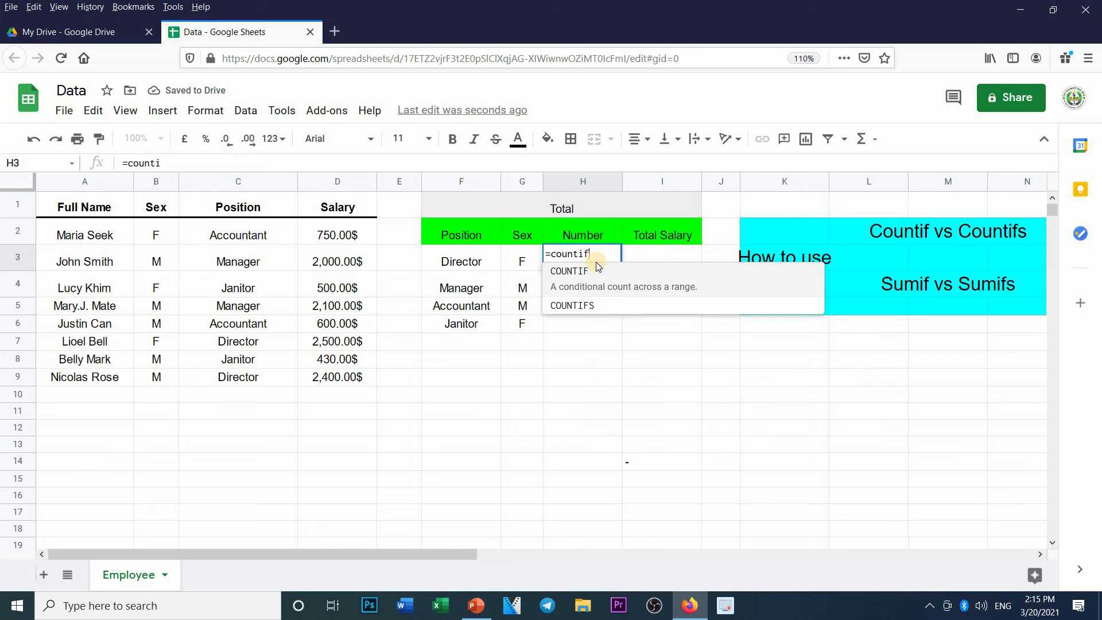
text(s()
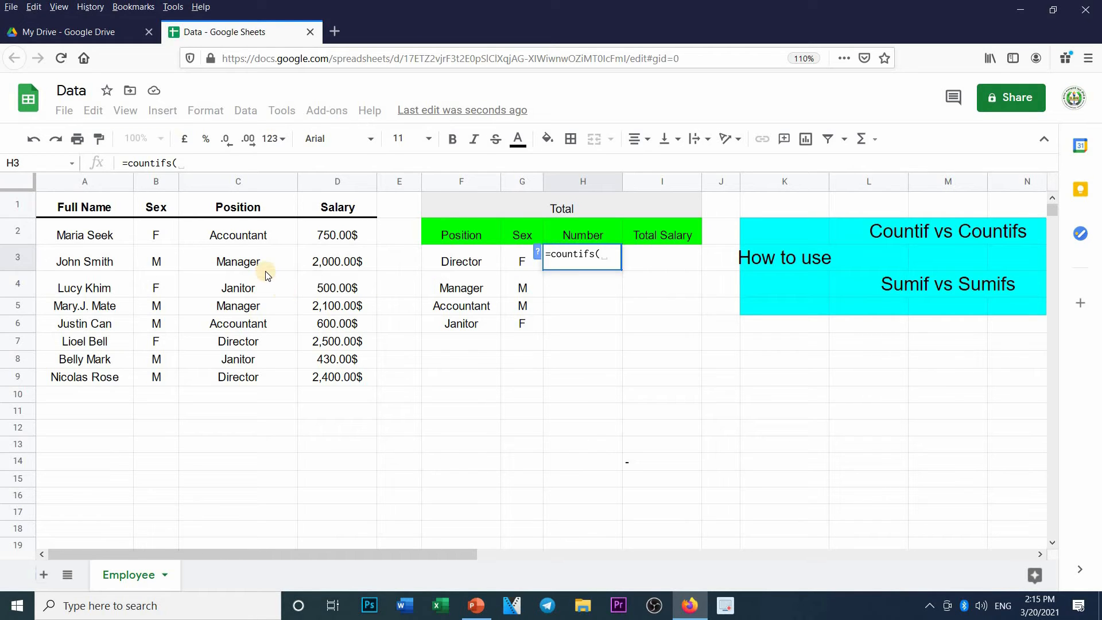
click(237, 235)
drag(238, 295, 250, 367)
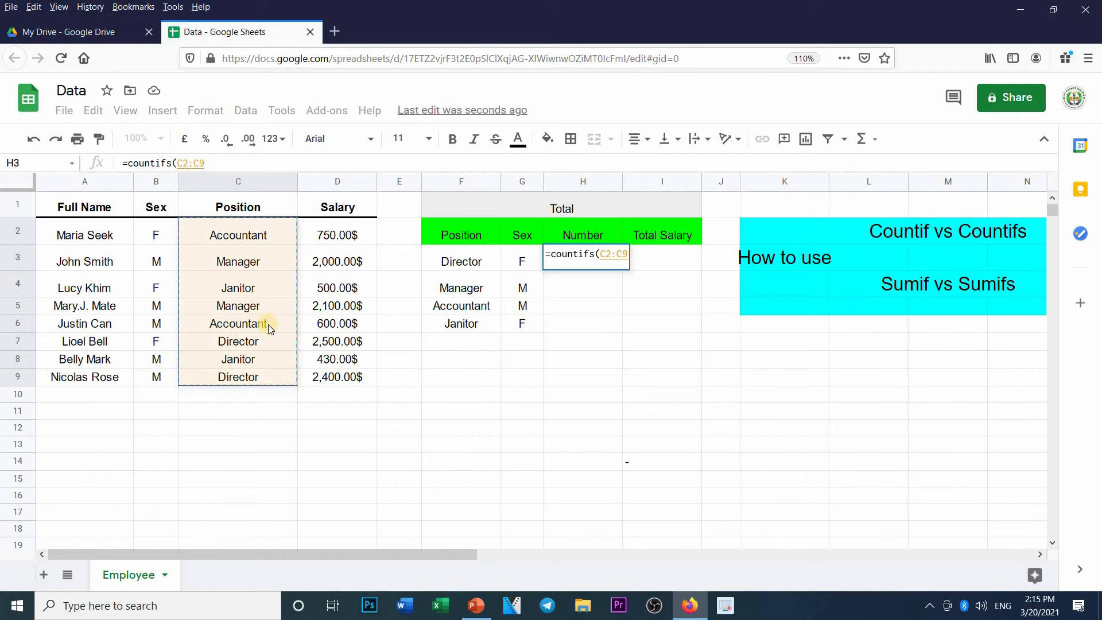
text(,)
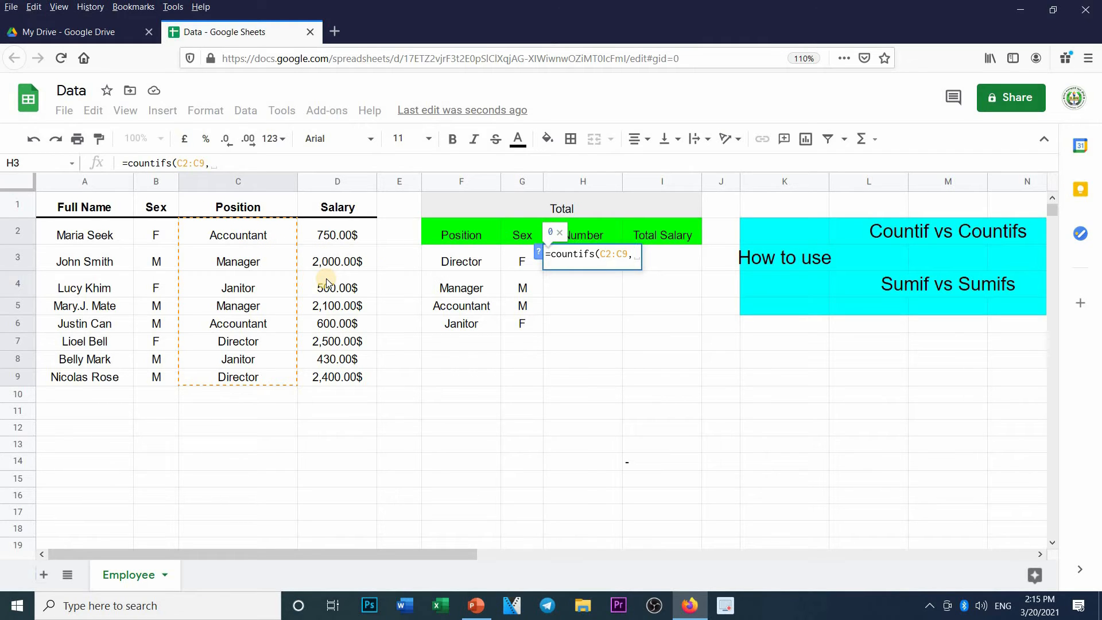
text("Dire)
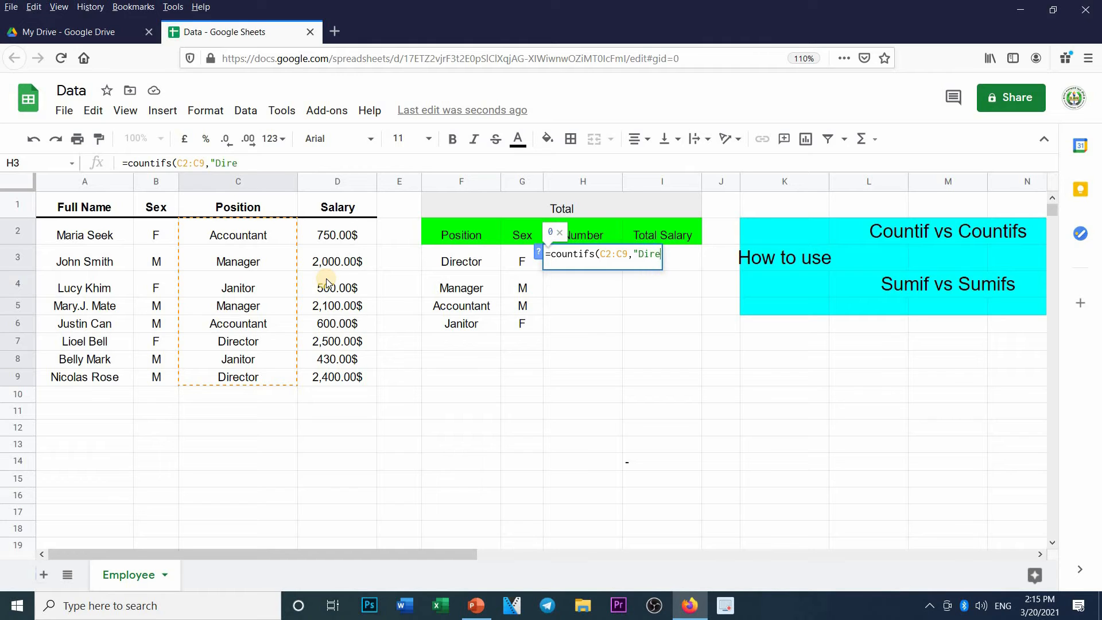
text(ctor")
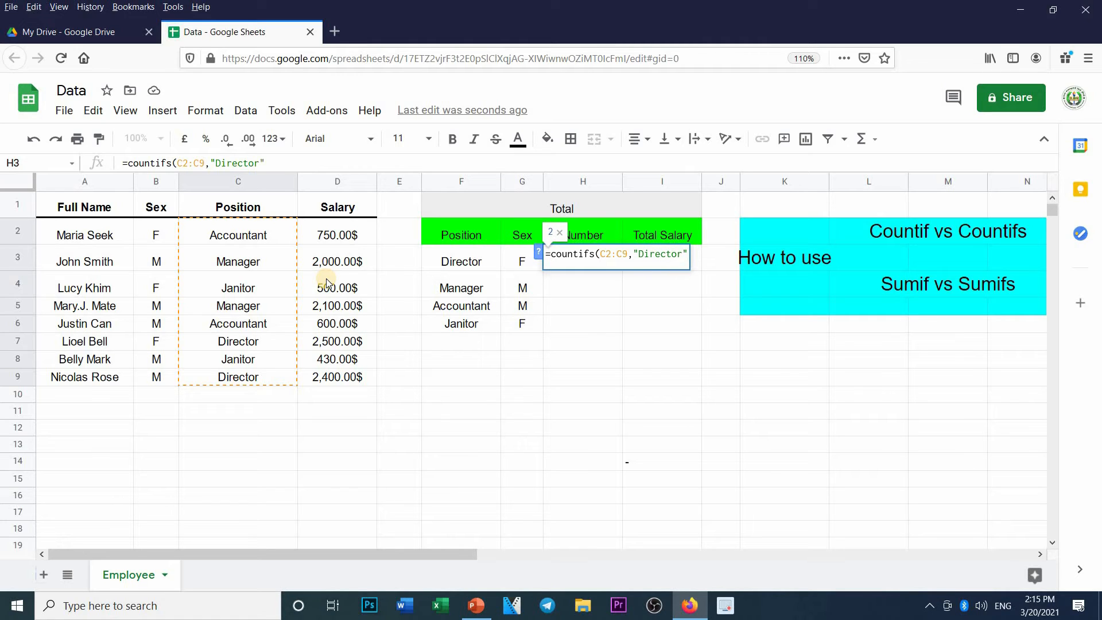
Step: Add the Sex range B2:B9 with the criterion "F" to the COUNTIFS formula in H3 and complete it
text(,)
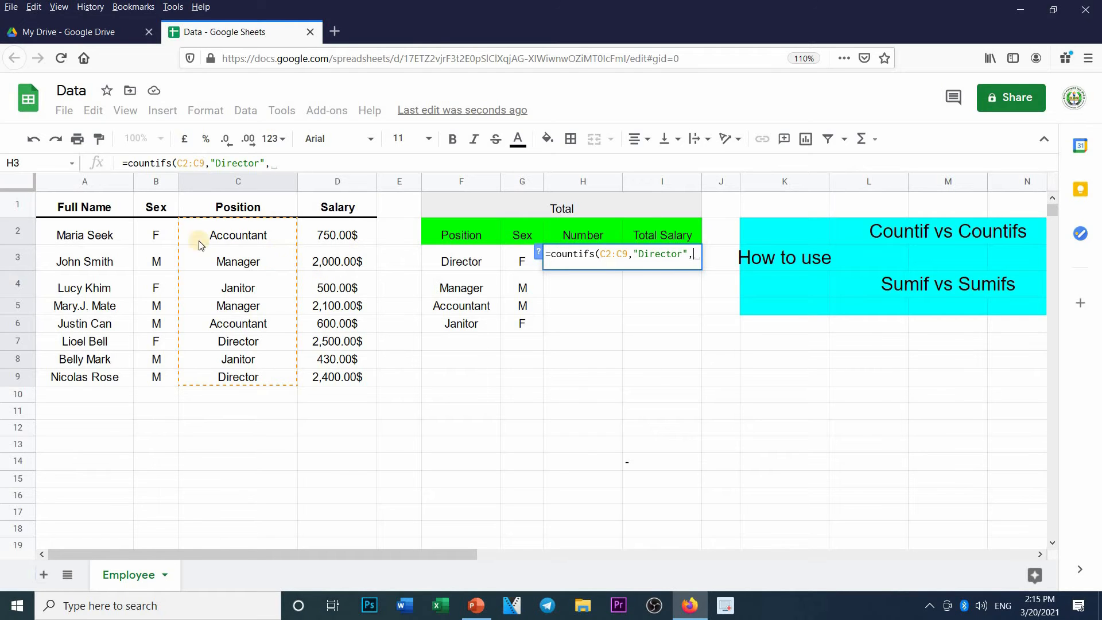
click(164, 241)
drag(165, 250, 157, 370)
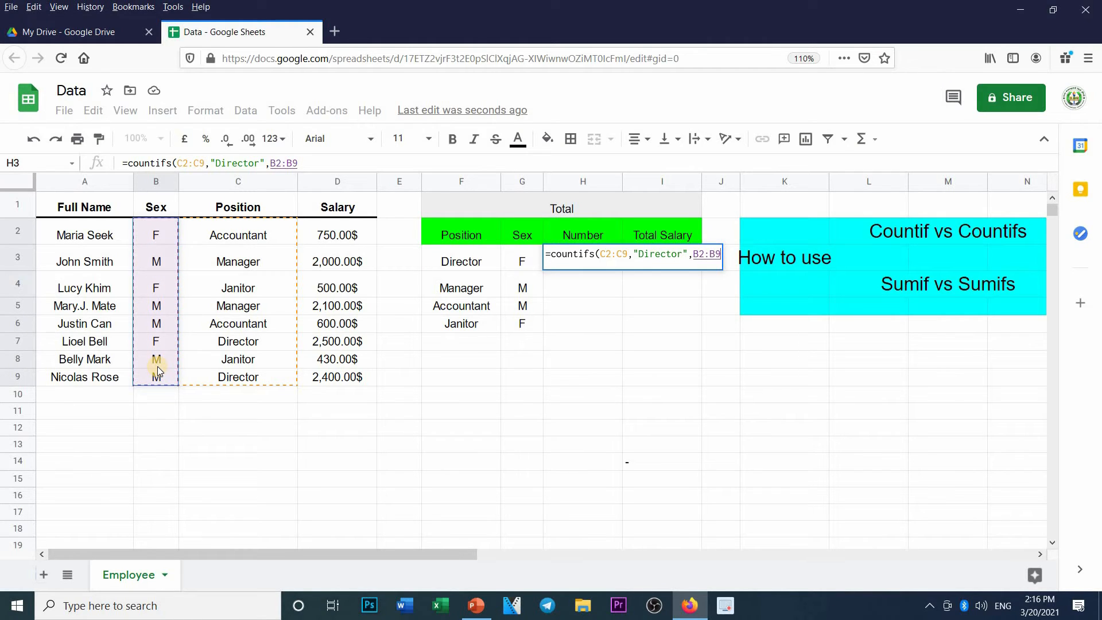
text(,)
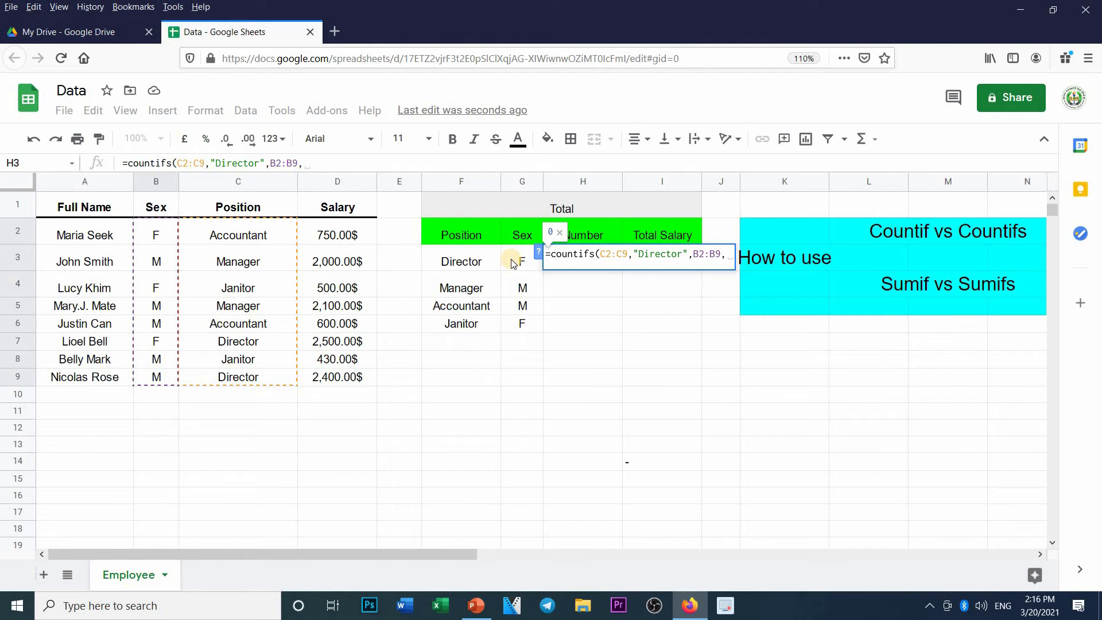
text("F)
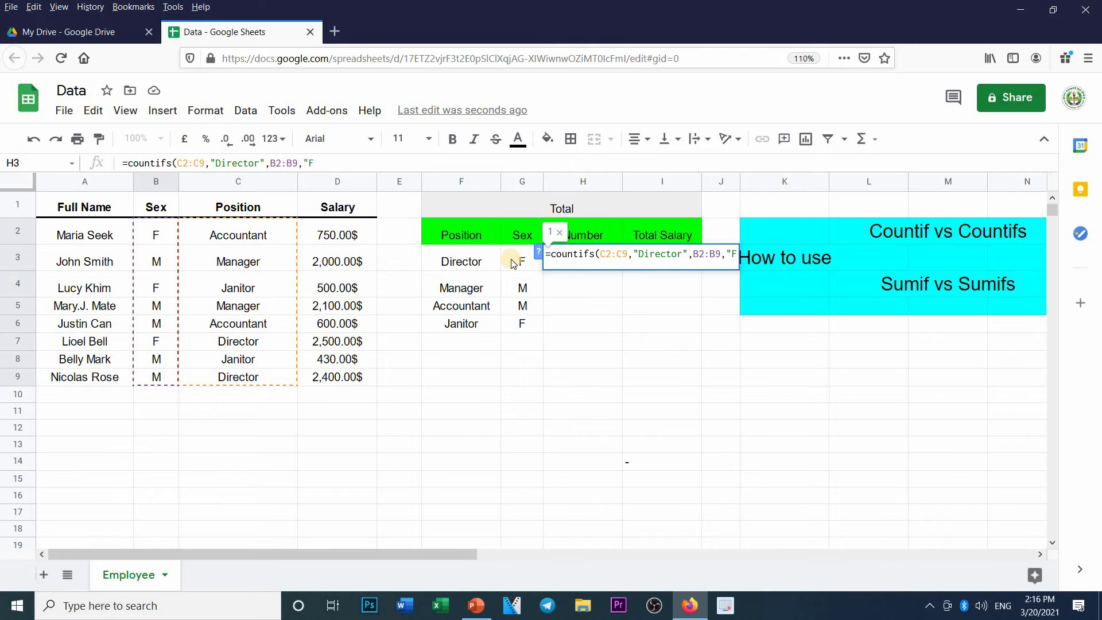
text("))
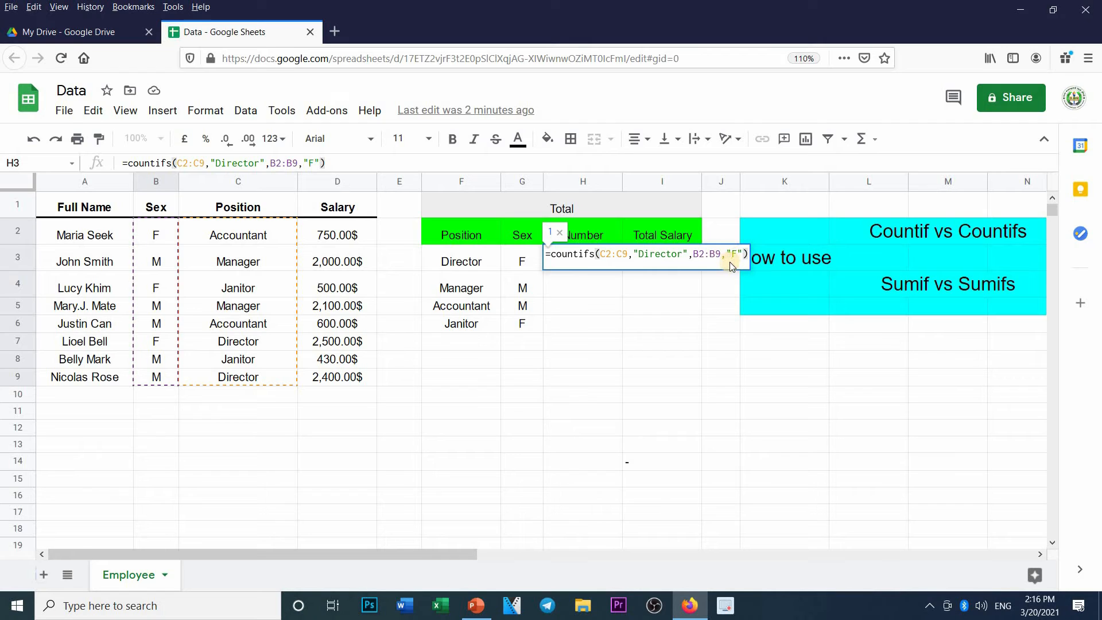
key(Return)
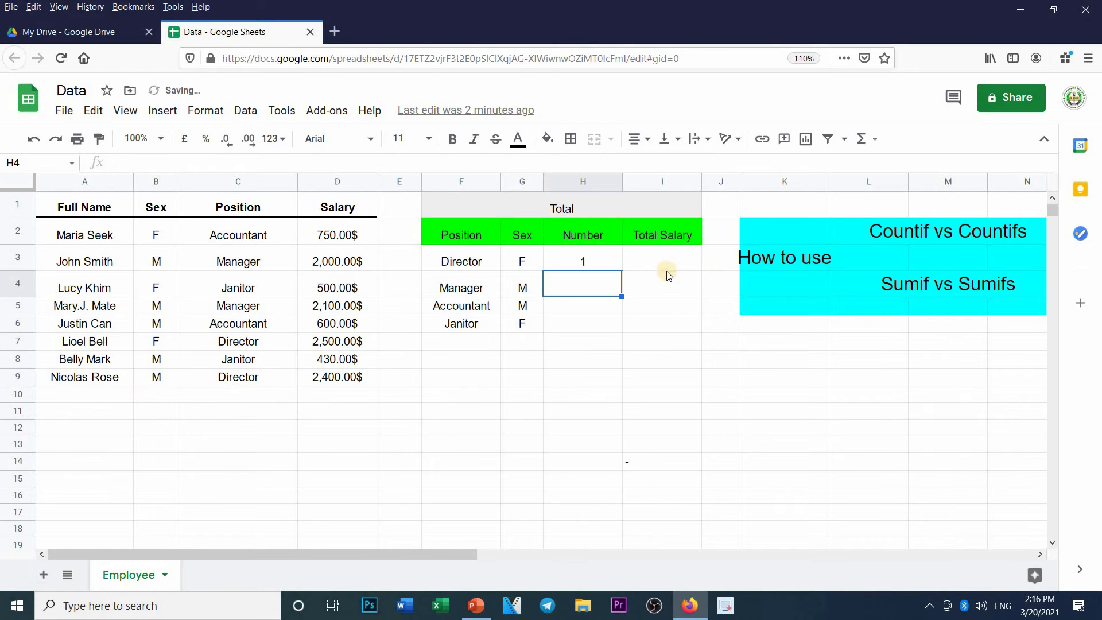
Step: Check the COUNTIFS result in H3 against the Director rows in the Sex and Position columns
click(594, 262)
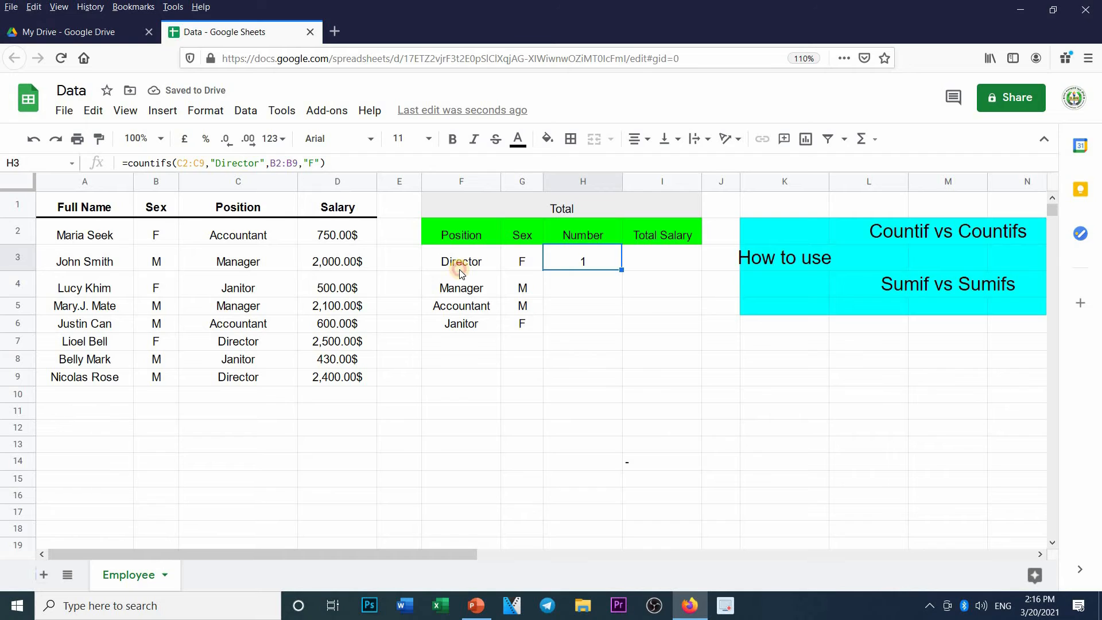
click(463, 268)
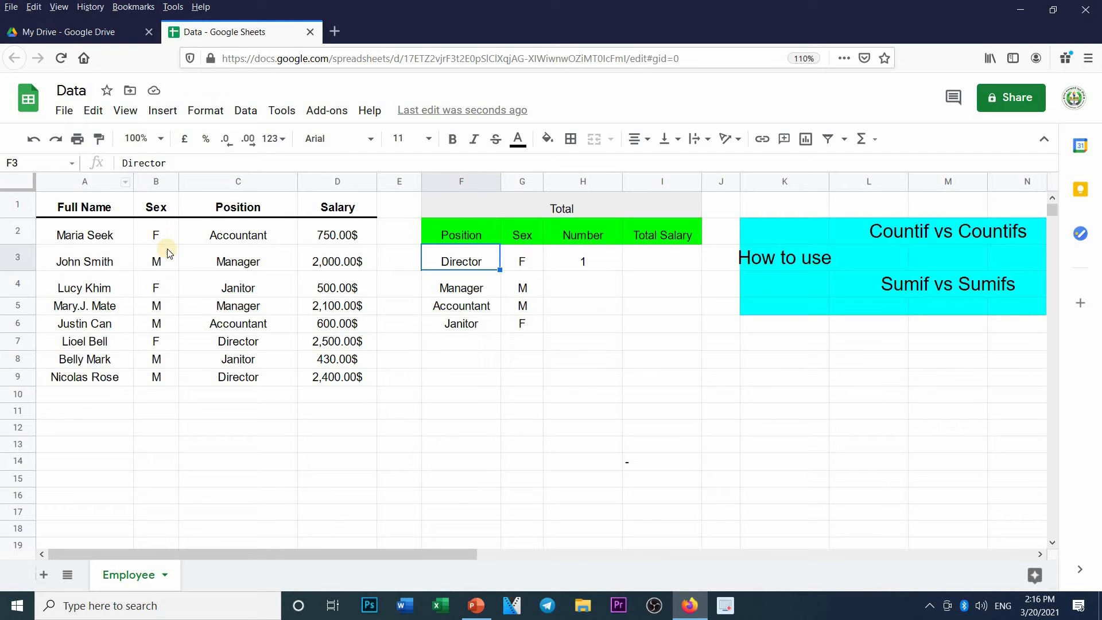
click(219, 374)
click(157, 376)
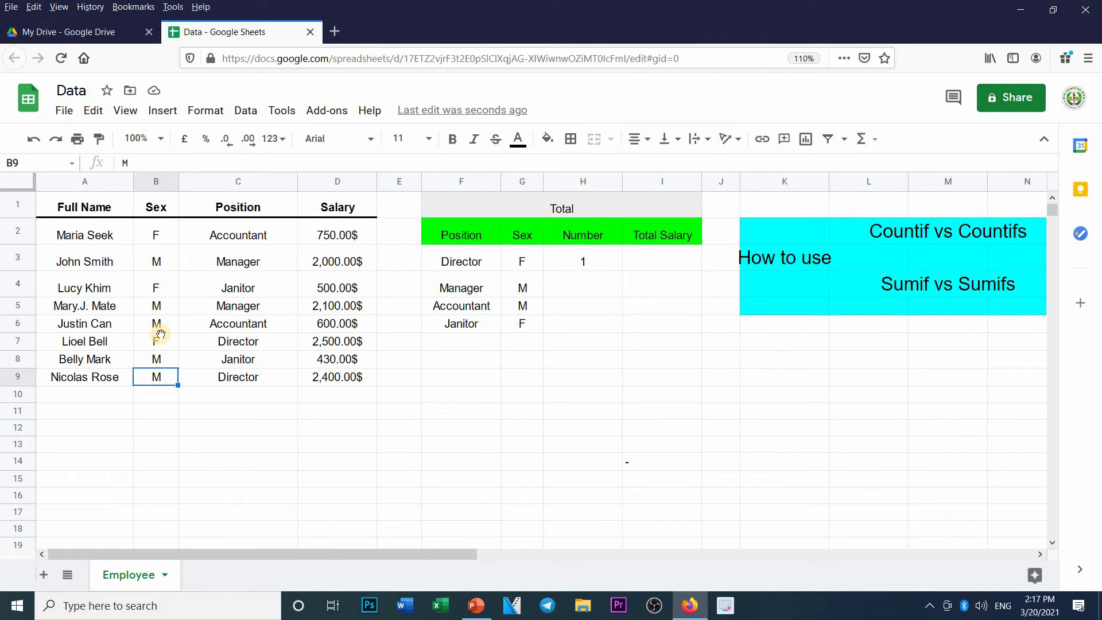
click(166, 342)
click(260, 343)
drag(156, 341, 247, 342)
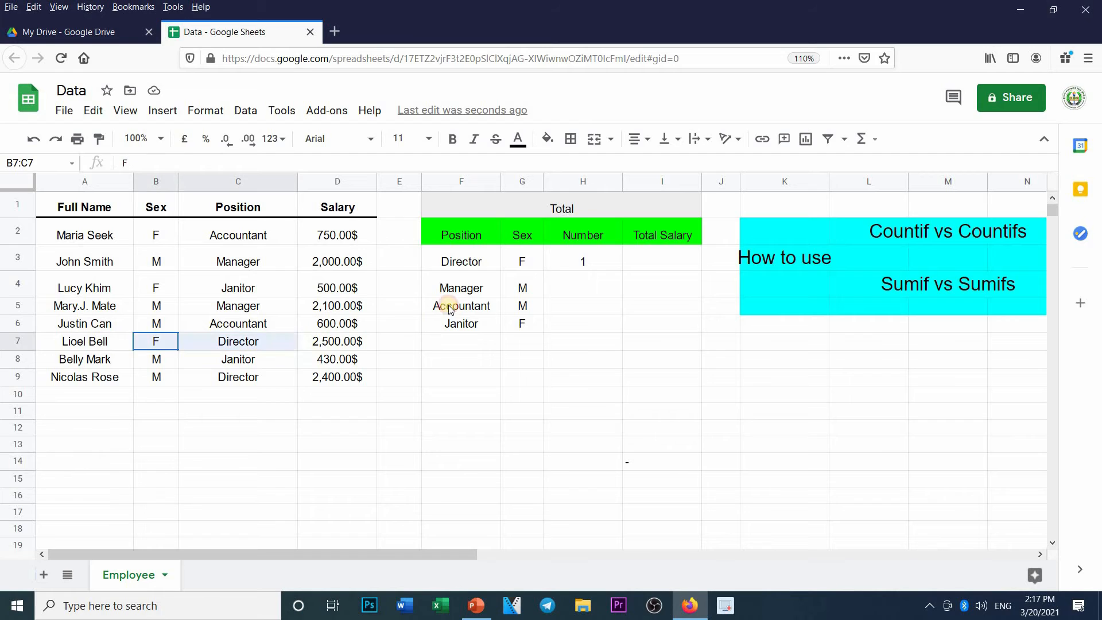
Step: Make both ranges in the COUNTIFS formula in H3 absolute as $C$2:$C$9 and $B$2:$B$9
click(585, 257)
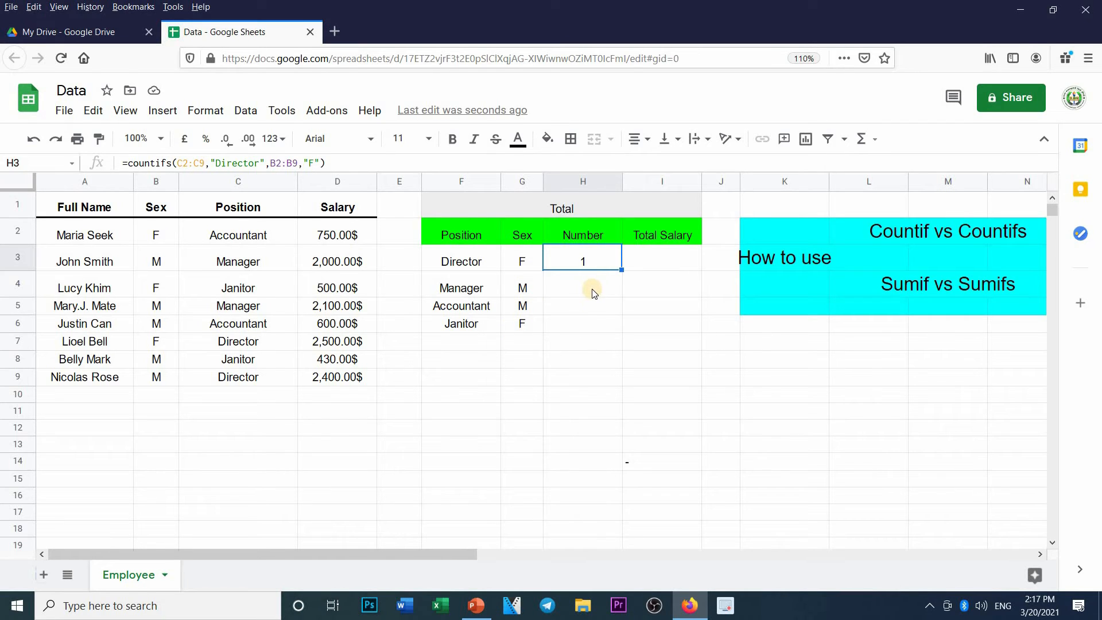
click(591, 262)
click(179, 163)
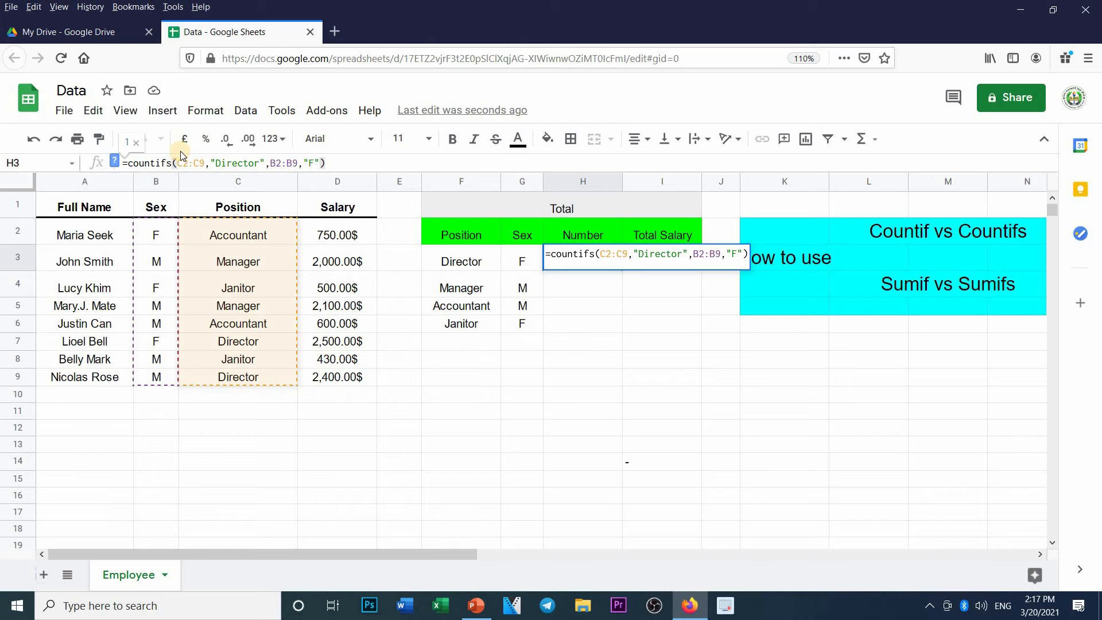
key(F4)
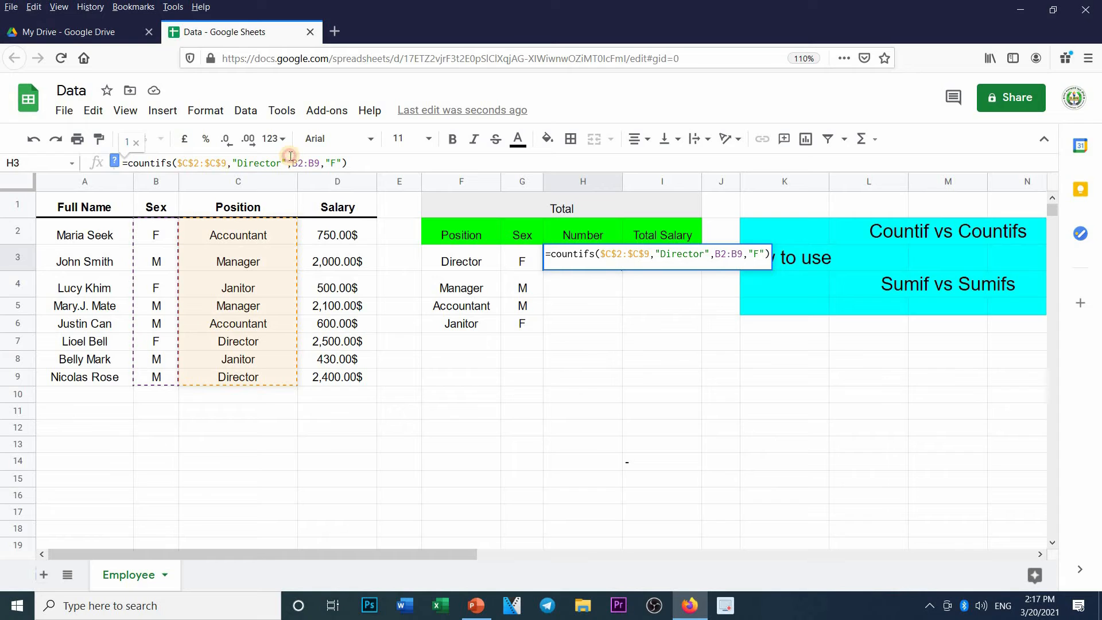
click(289, 163)
click(295, 162)
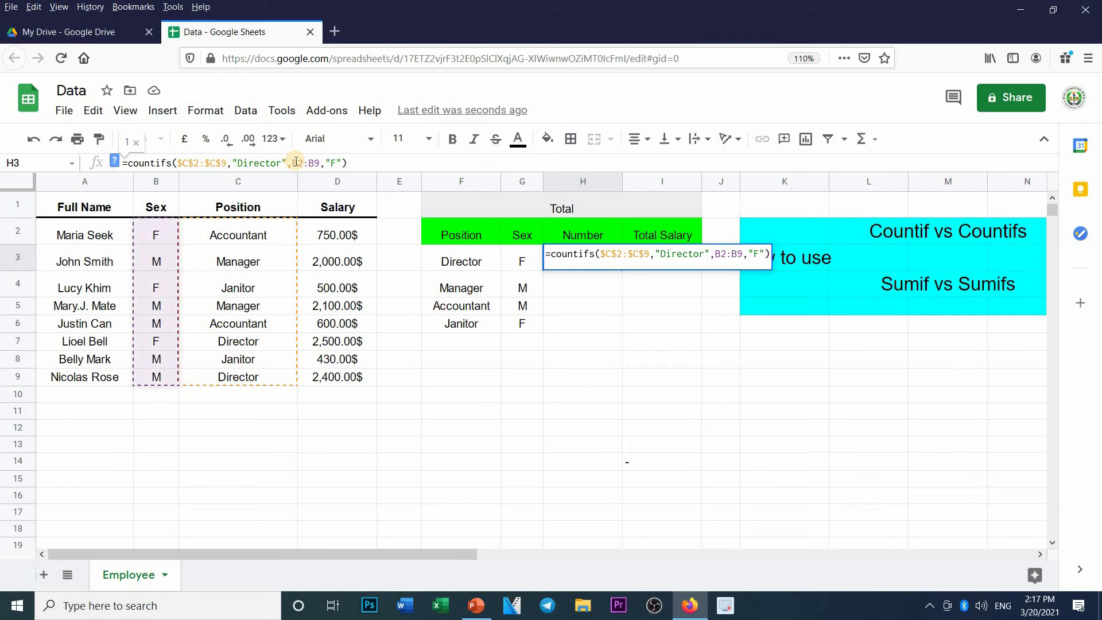
key(F4)
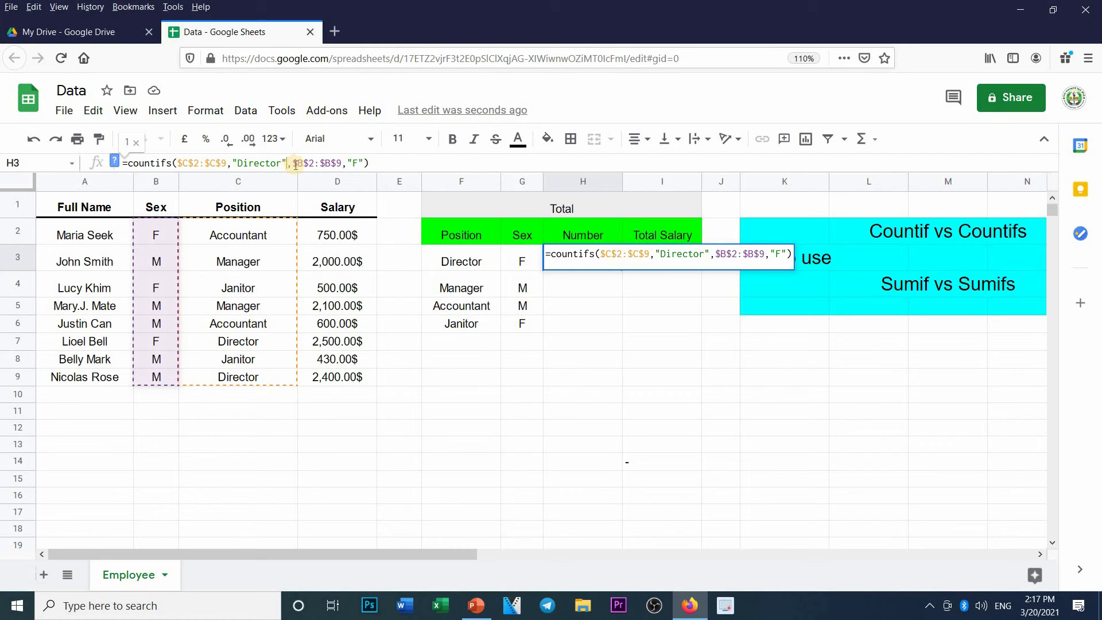
click(288, 162)
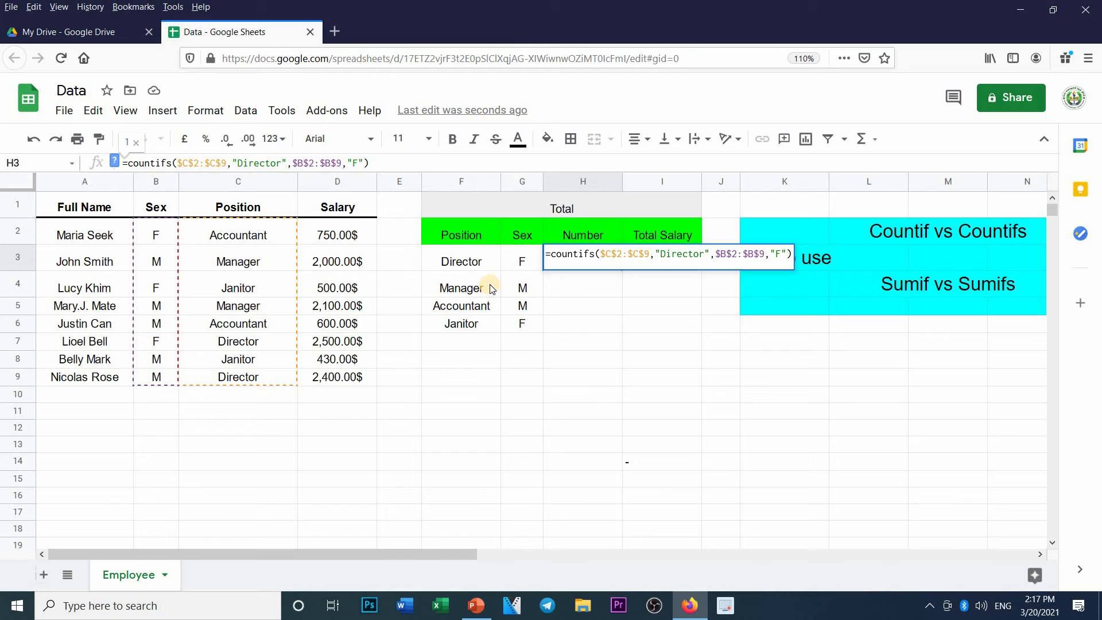
Step: Replace the "Director" criterion in the COUNTIFS formula in H3 with a reference to cell F3
key(BackSpace)
key(BackSpace)
key(BackSpace)
key(BackSpace)
key(BackSpace)
key(BackSpace)
key(BackSpace)
key(BackSpace)
key(BackSpace)
key(BackSpace)
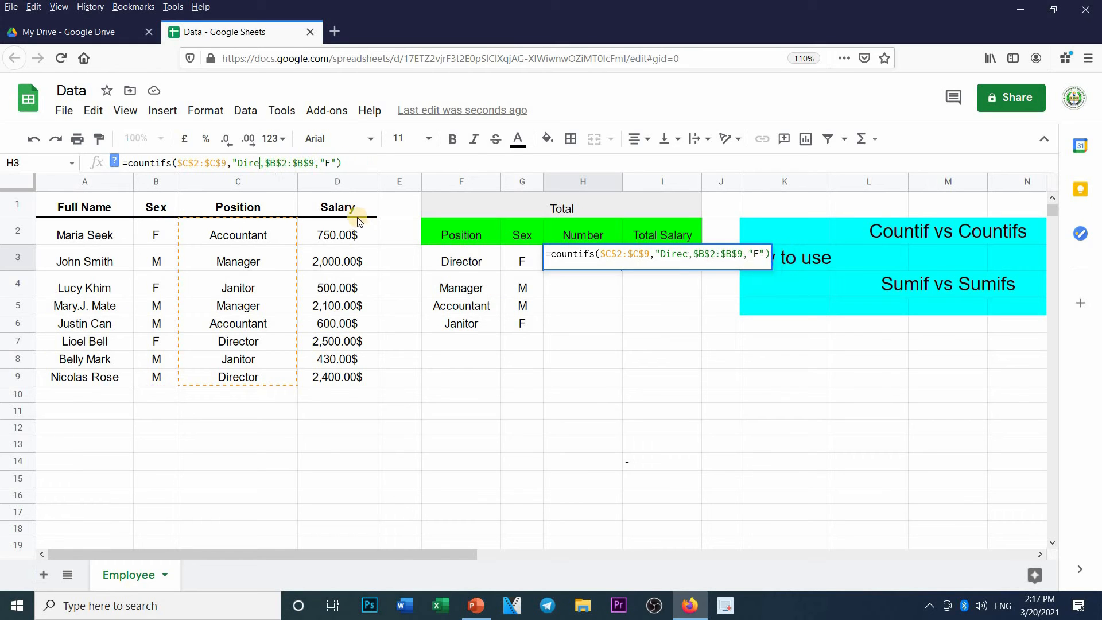
key(BackSpace)
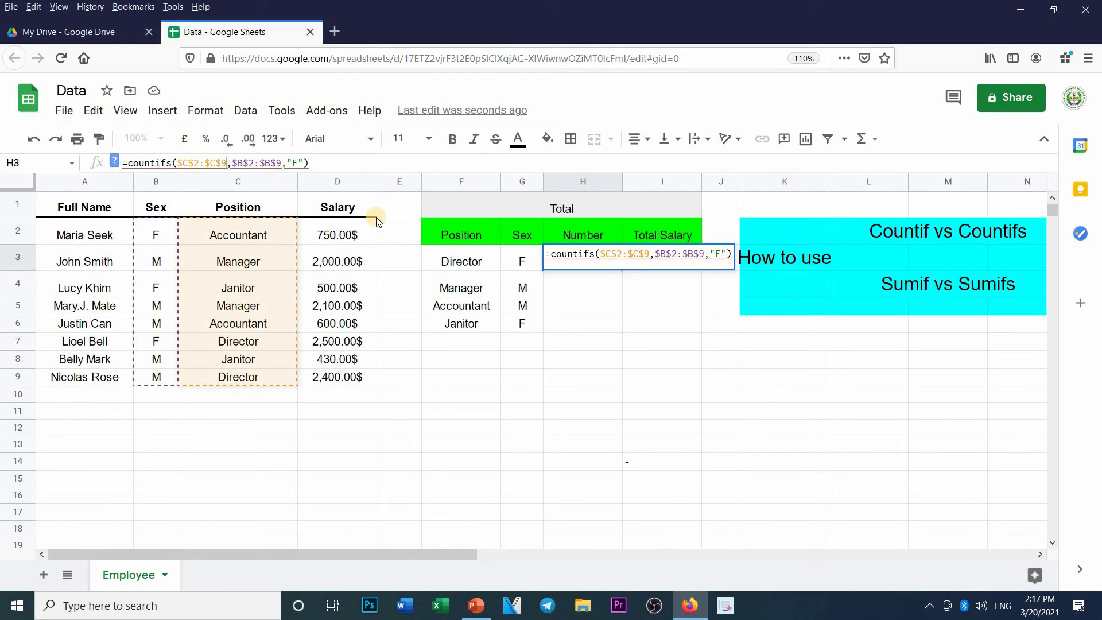
text(,)
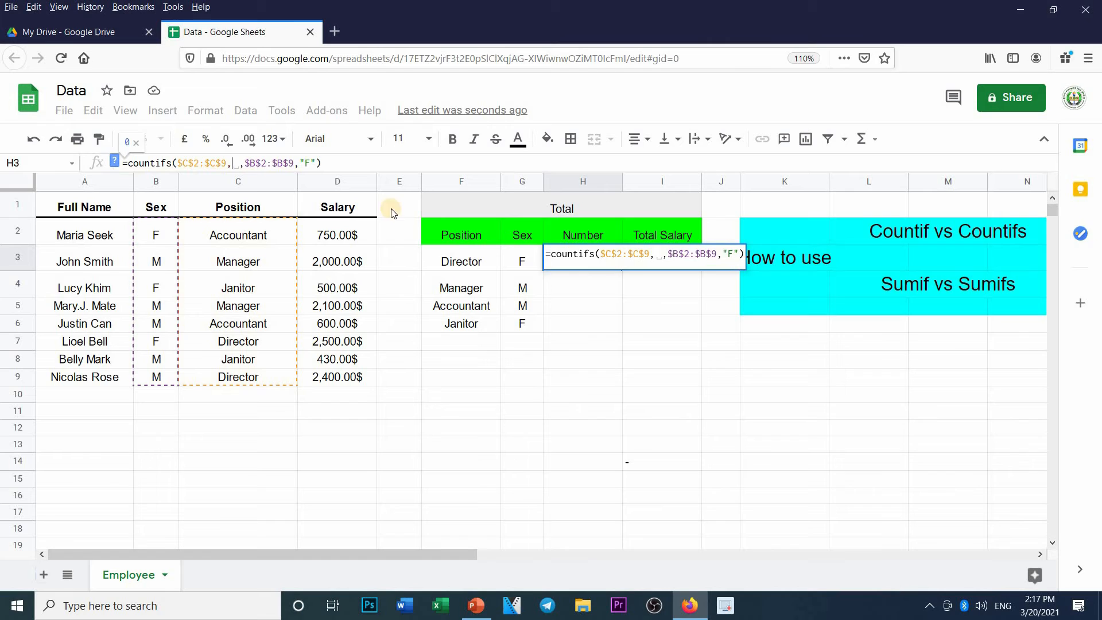
click(459, 263)
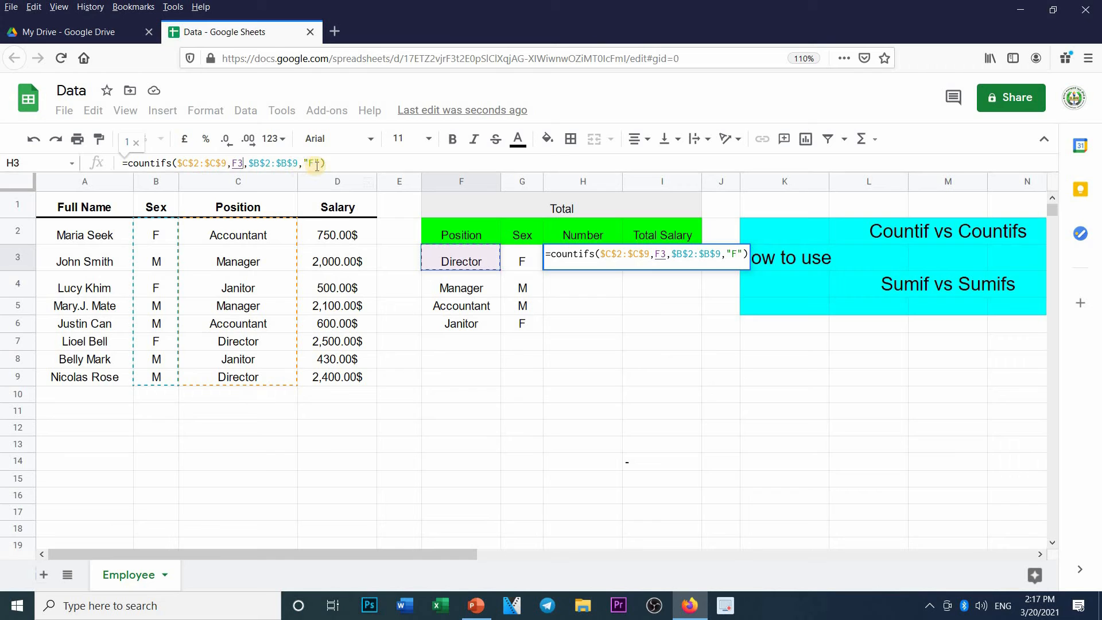
Step: Replace the "F" criterion in the COUNTIFS formula in H3 with a reference to cell G3 and complete the formula
click(322, 163)
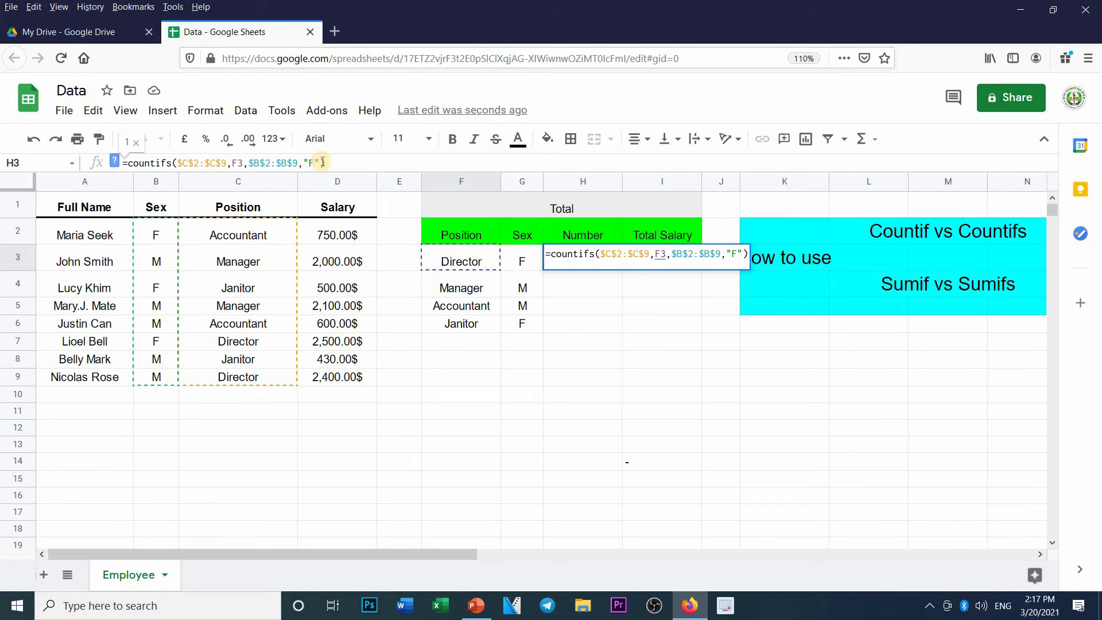
key(BackSpace)
key(BackSpace)
key(BackSpace)
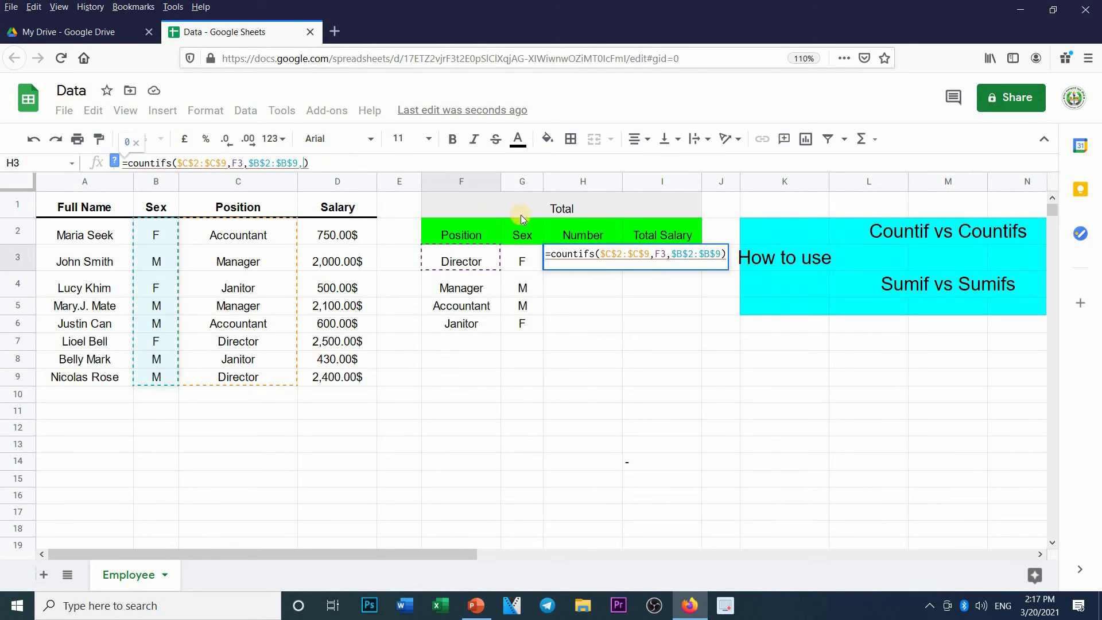
click(518, 253)
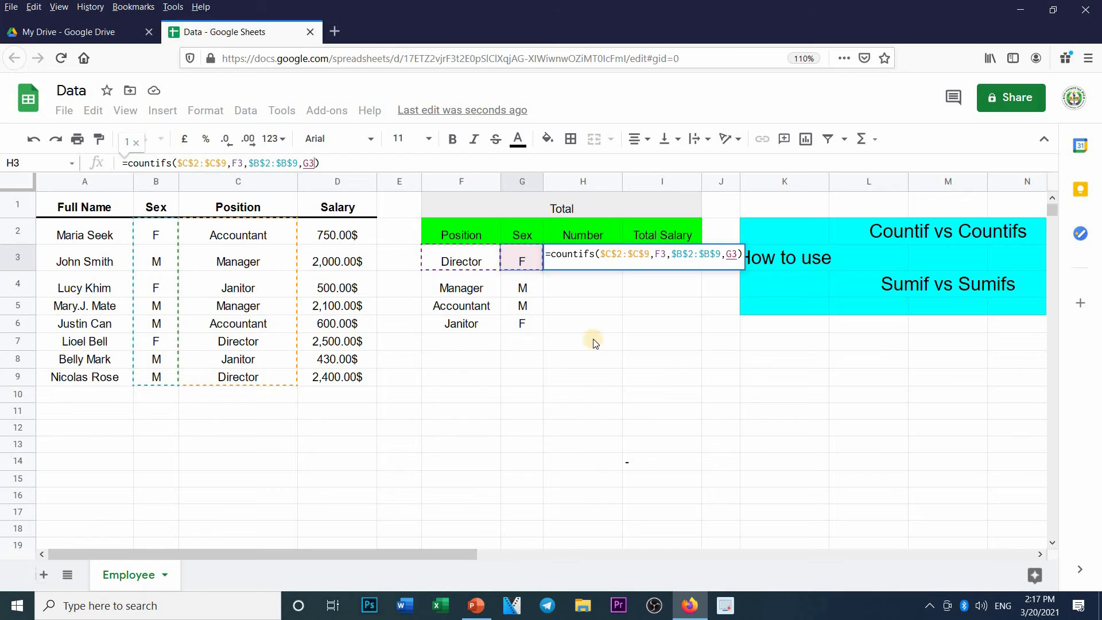
key(Return)
Step: Fill the COUNTIFS formula from H3 down to H6 for the remaining positions in the Total table
click(615, 265)
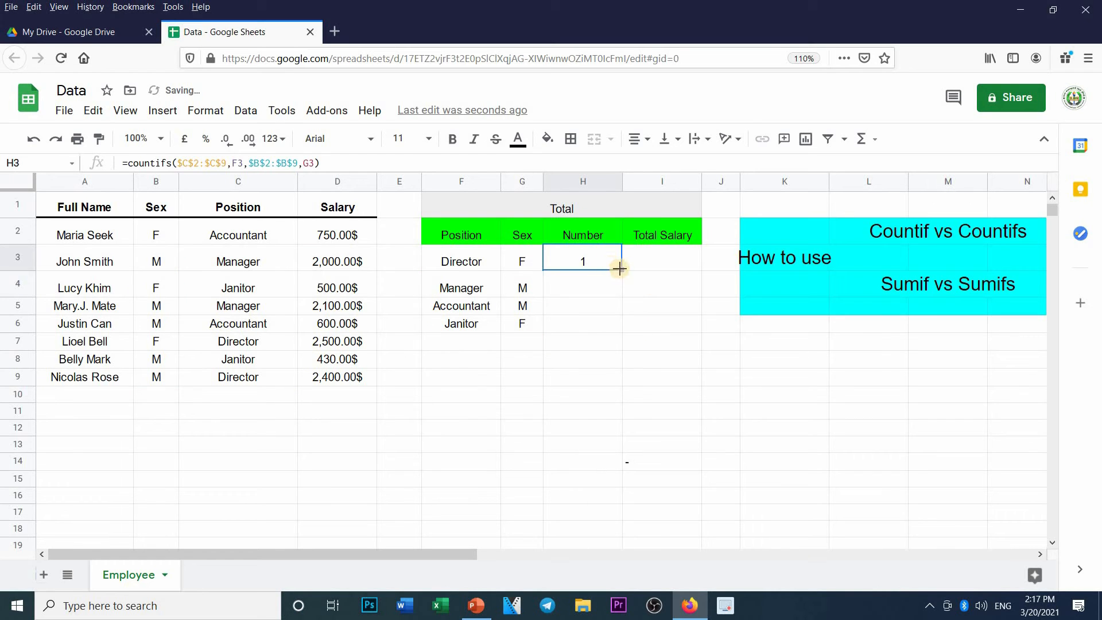
drag(619, 269, 603, 329)
click(572, 346)
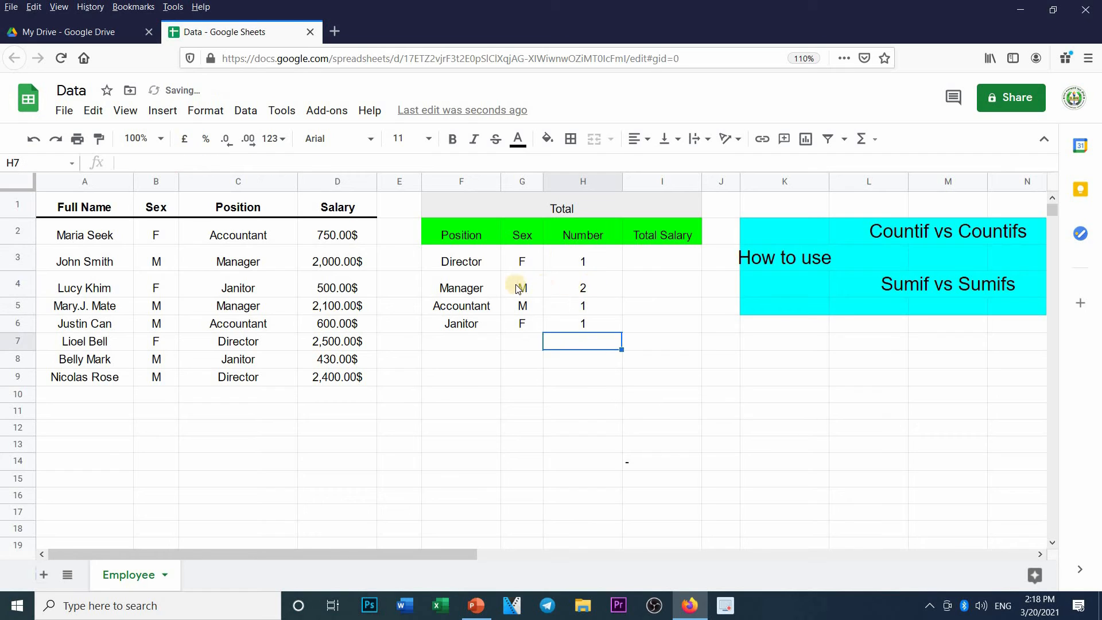
Step: Check the filled COUNTIFS result in H4 against the Manager rows in the Position column
click(568, 283)
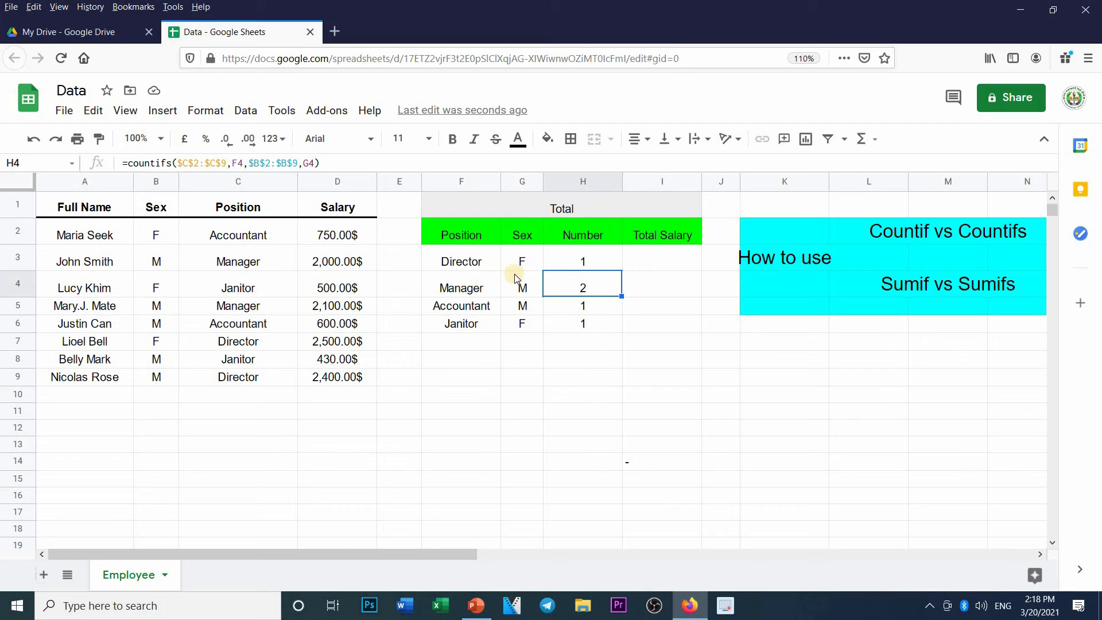
click(220, 263)
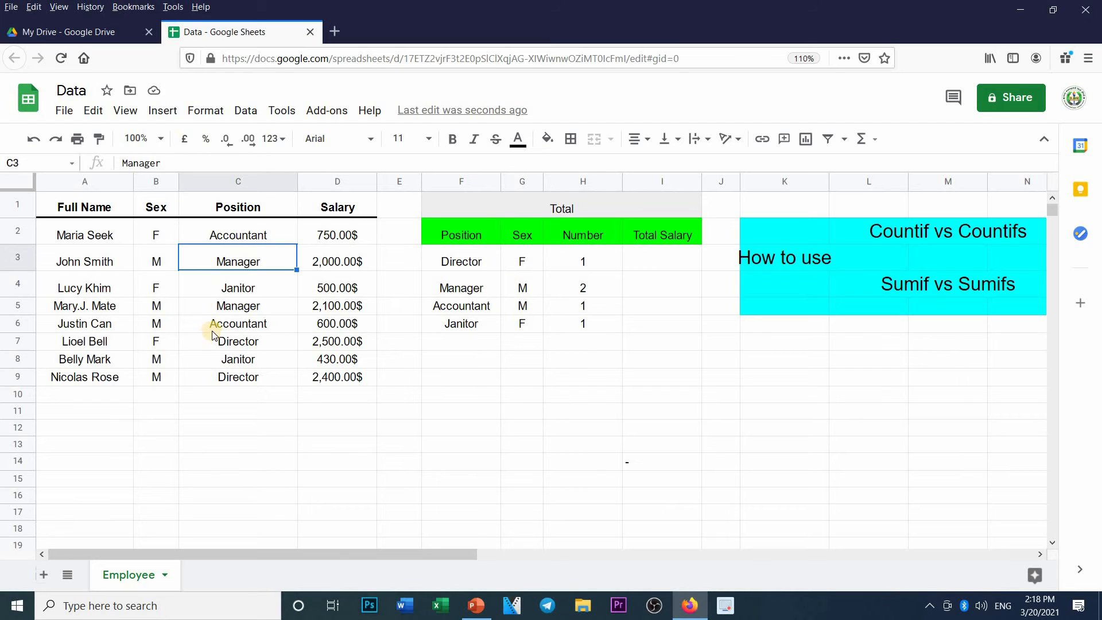
click(228, 322)
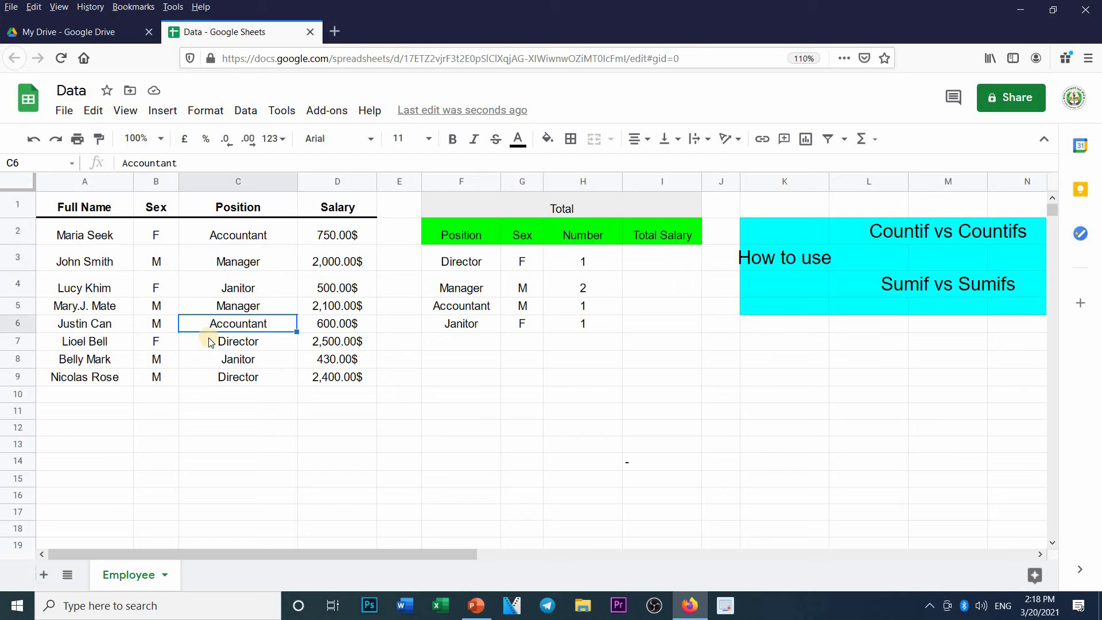
click(221, 306)
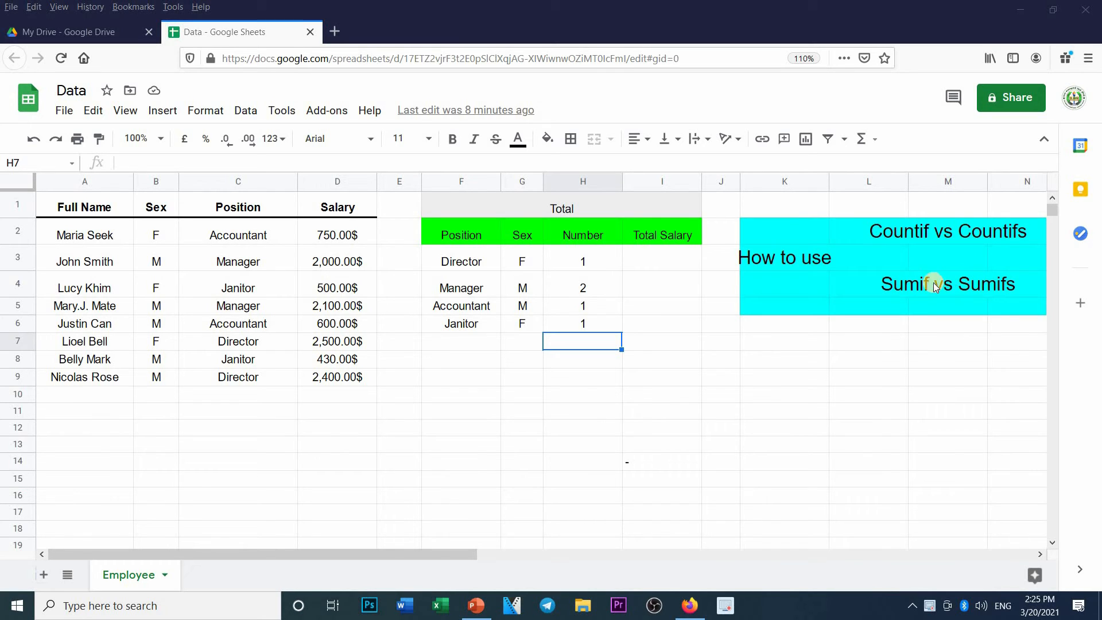
Step: Start a SUMIF formula in the Total Salary cell I3 with the Position range C2:C9
click(674, 281)
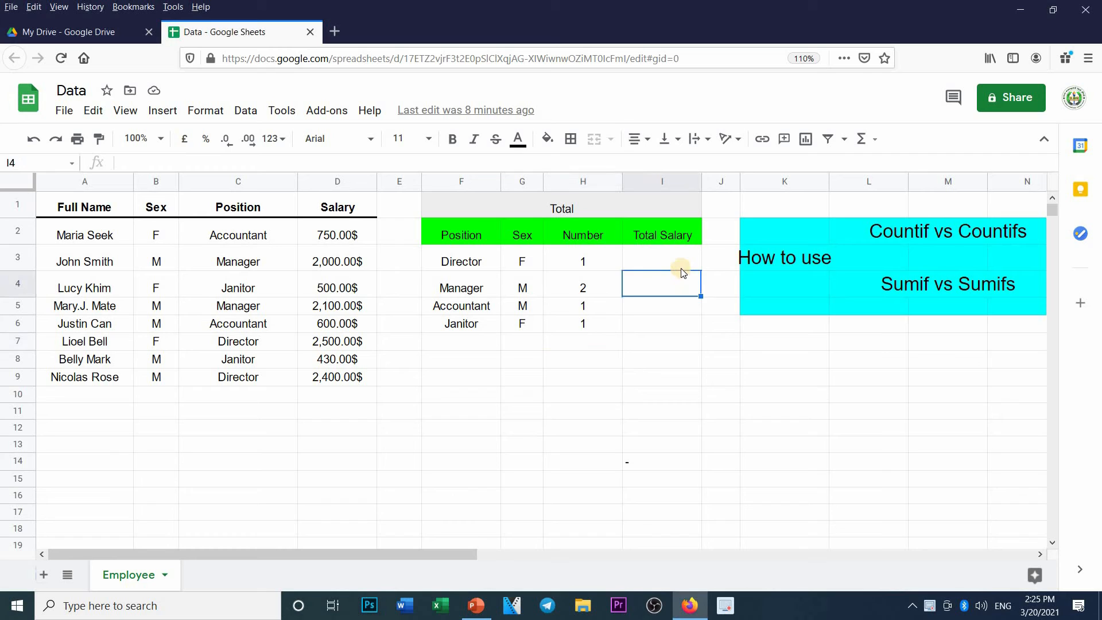
click(682, 265)
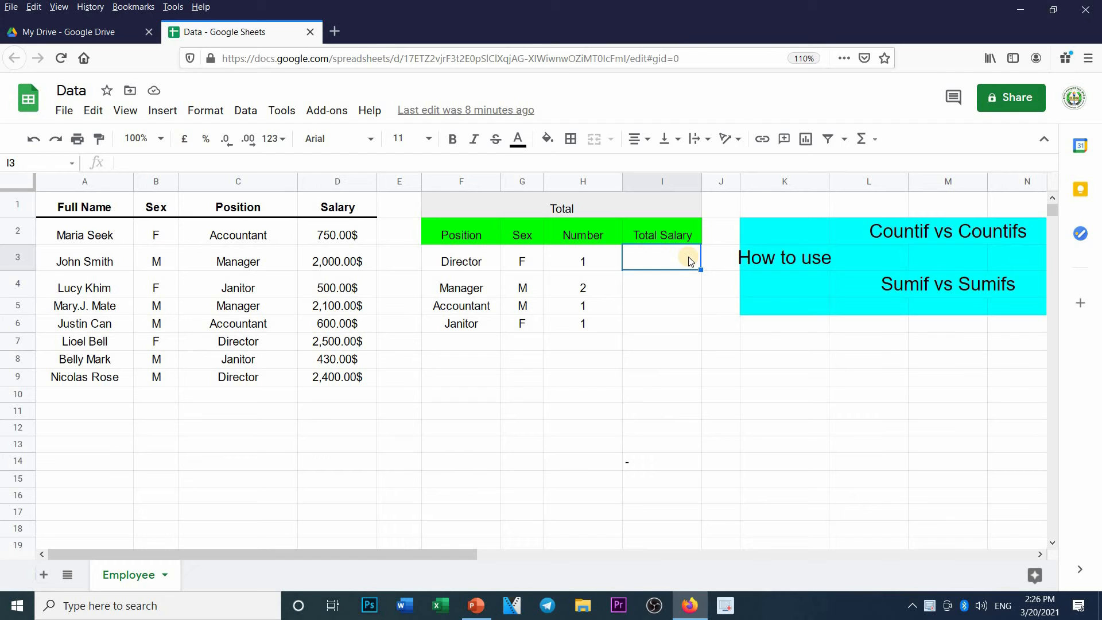
text(=)
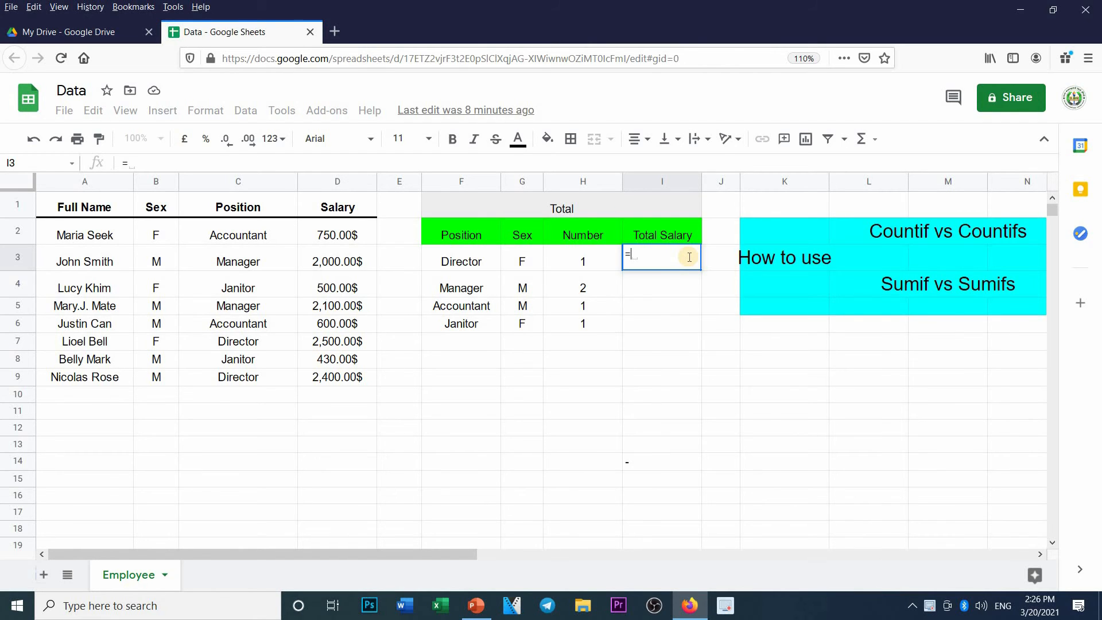
text(c)
key(BackSpace)
text(sum)
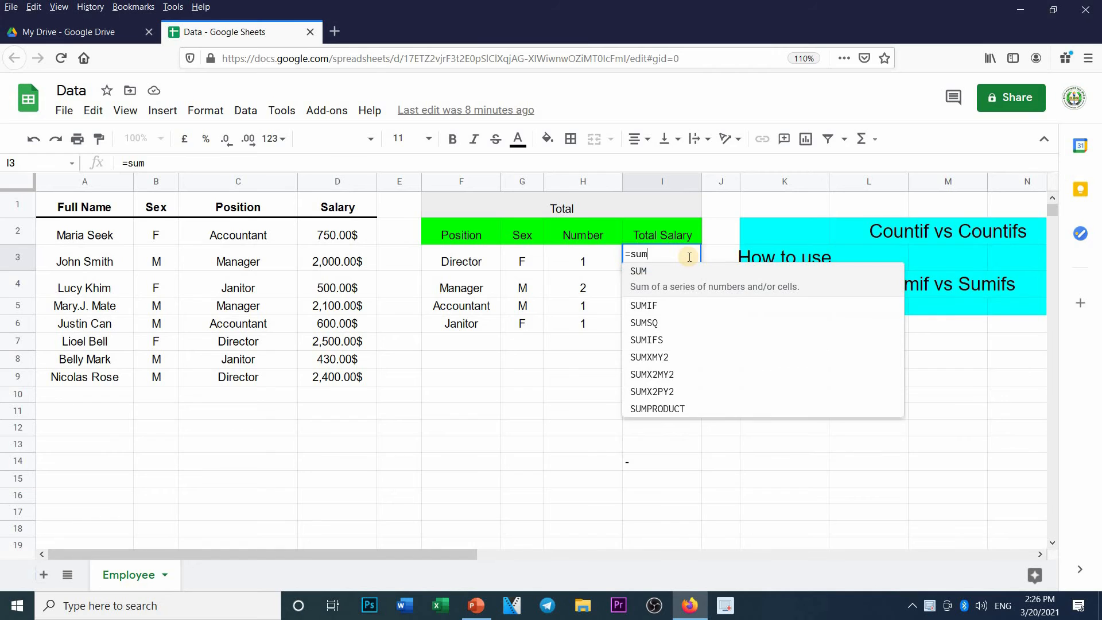
text(if)
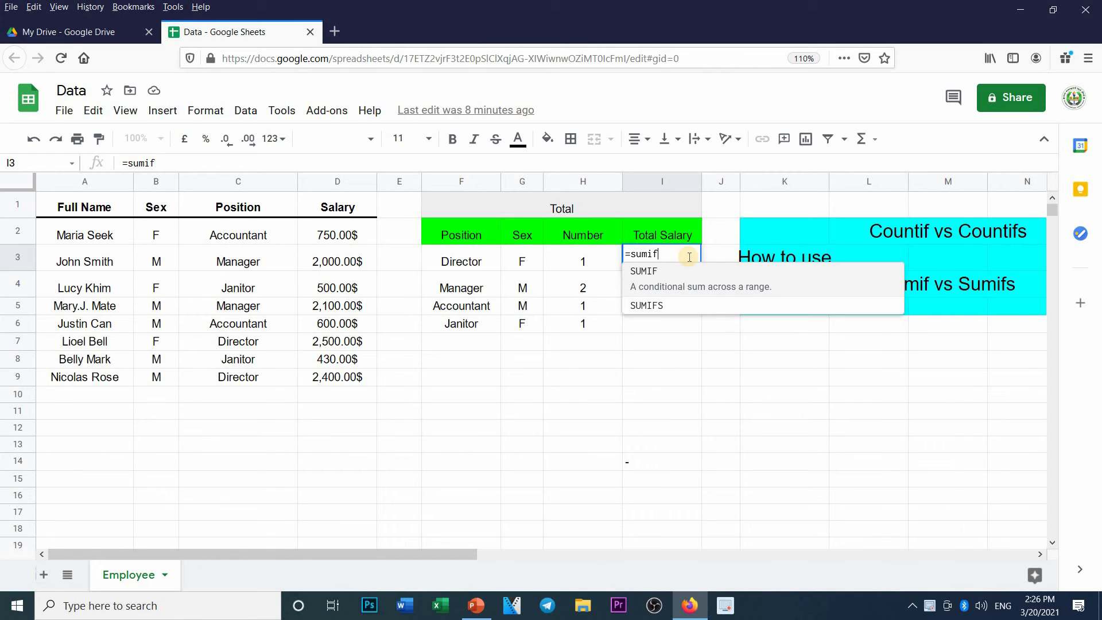
text(()
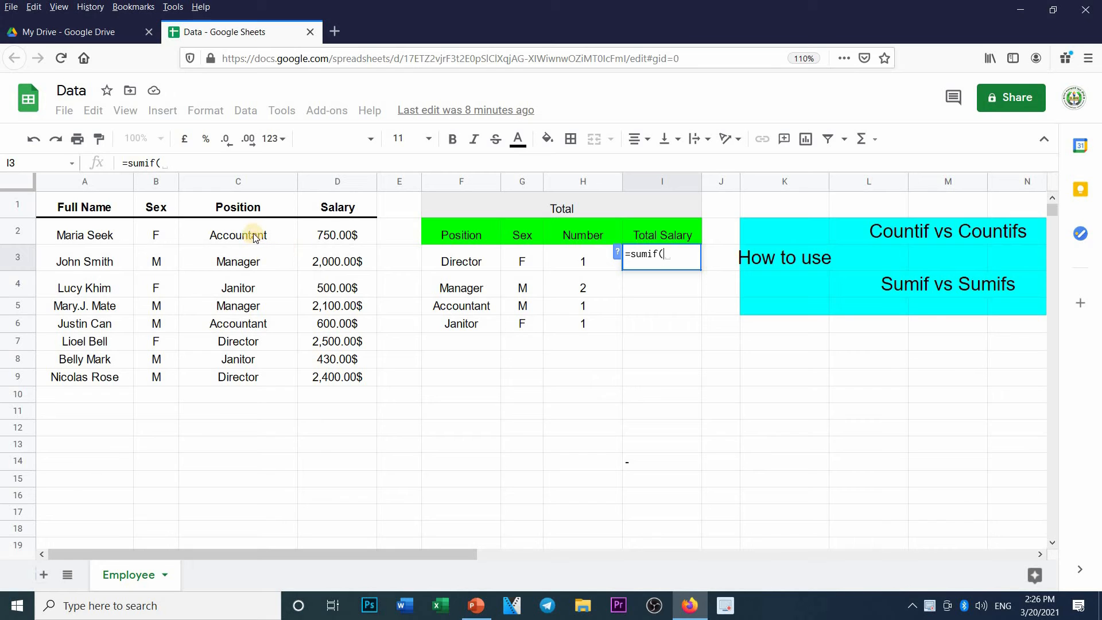
drag(252, 232, 253, 374)
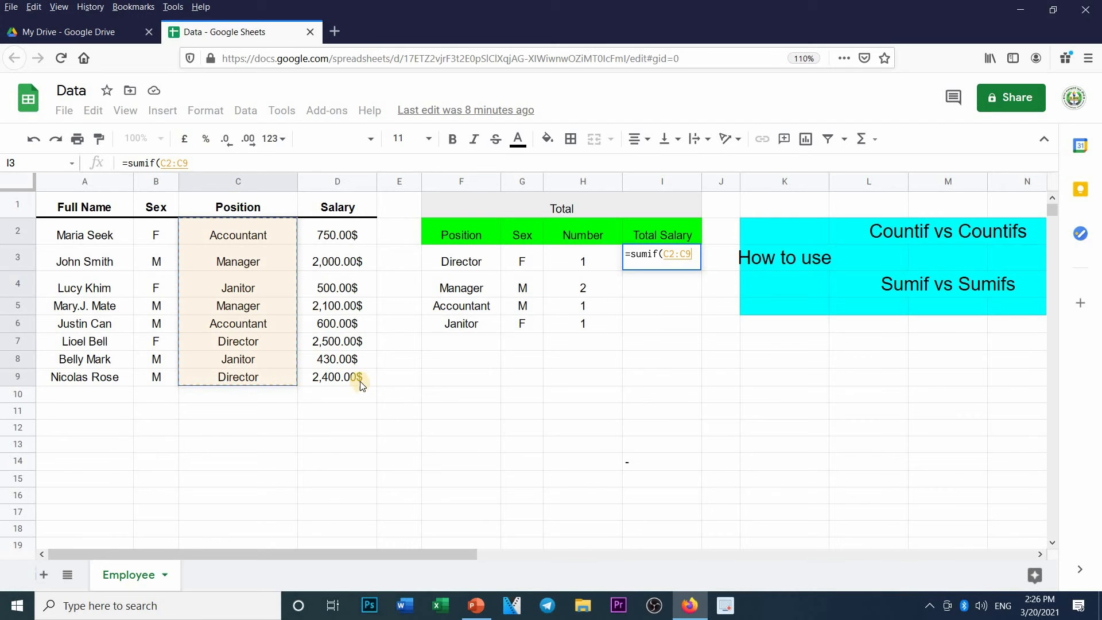
text(,)
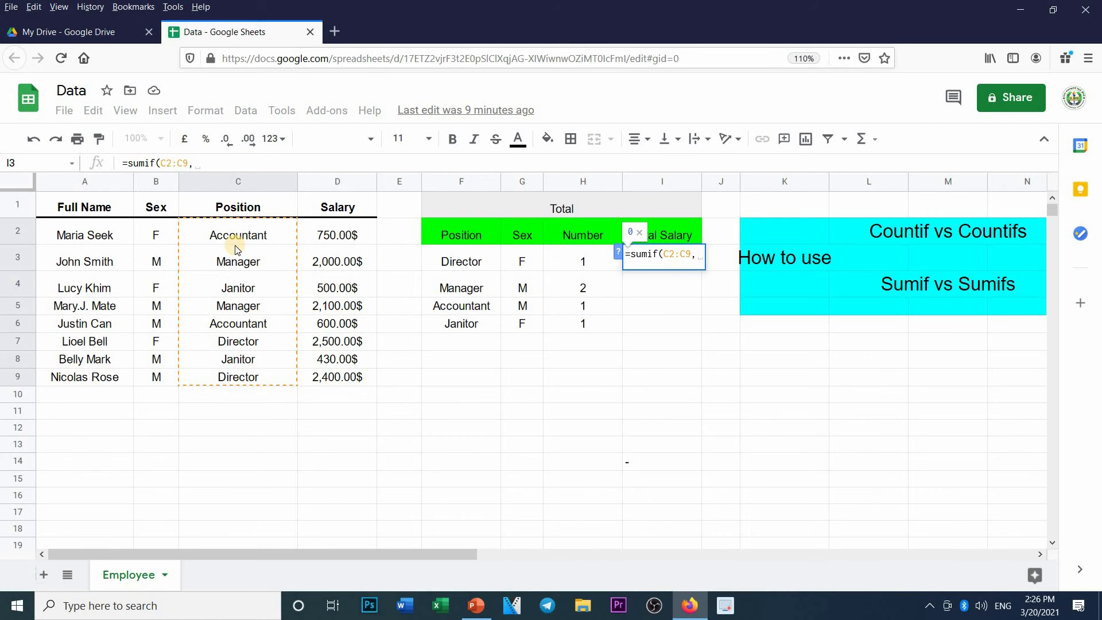
Step: Add the criterion "Director" and the Salary sum range D2:D9 to the SUMIF formula in I3 and complete it
text(")
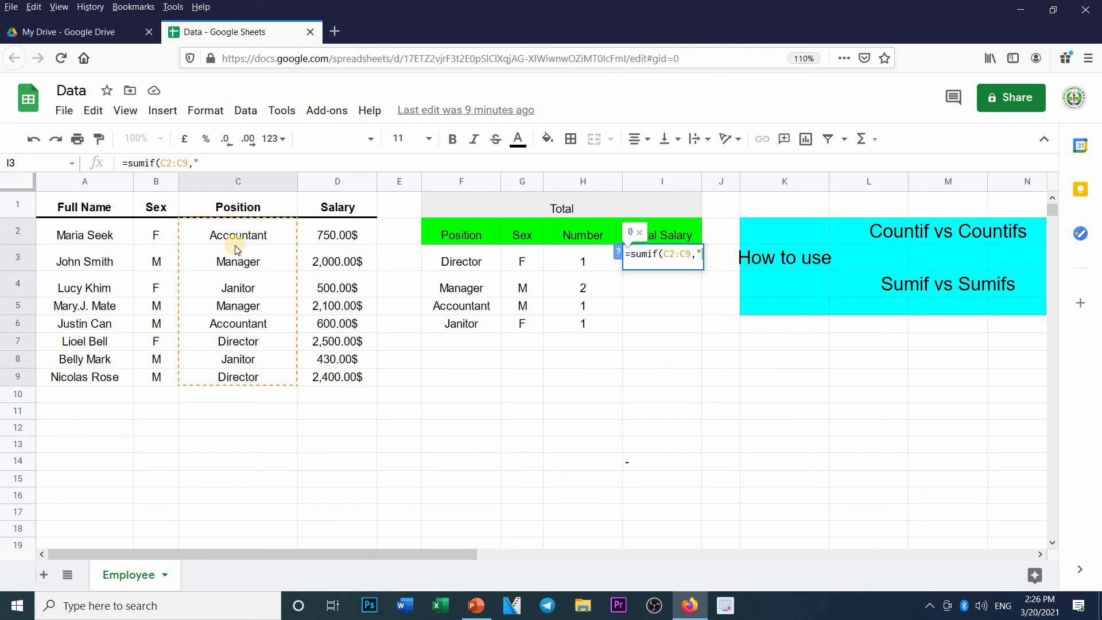
text(Directoor)
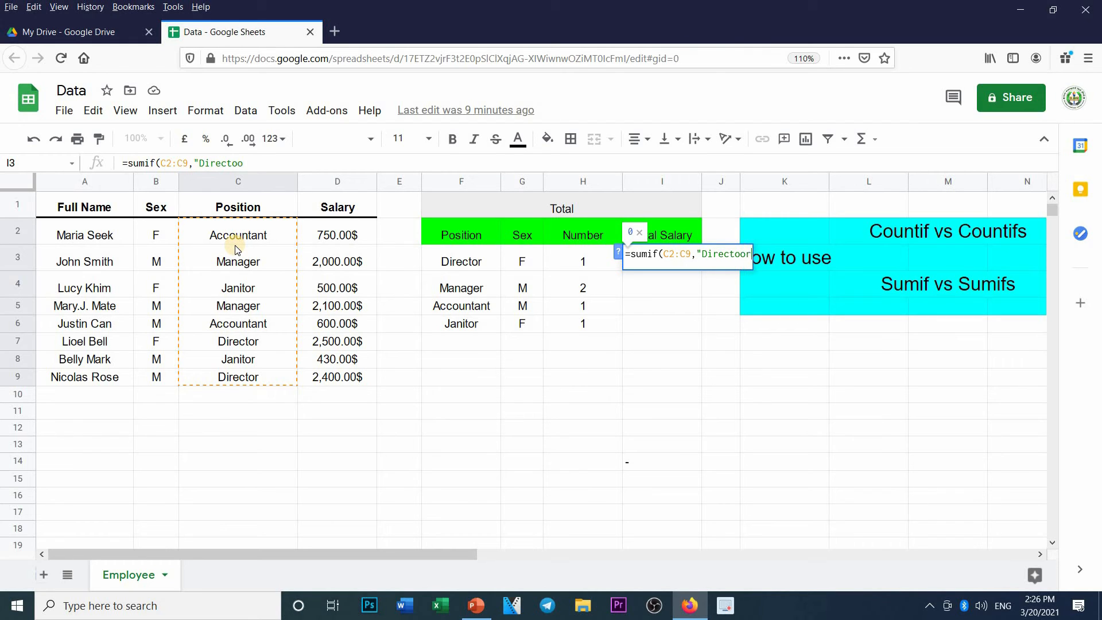
key(BackSpace)
key(BackSpace)
text(r",)
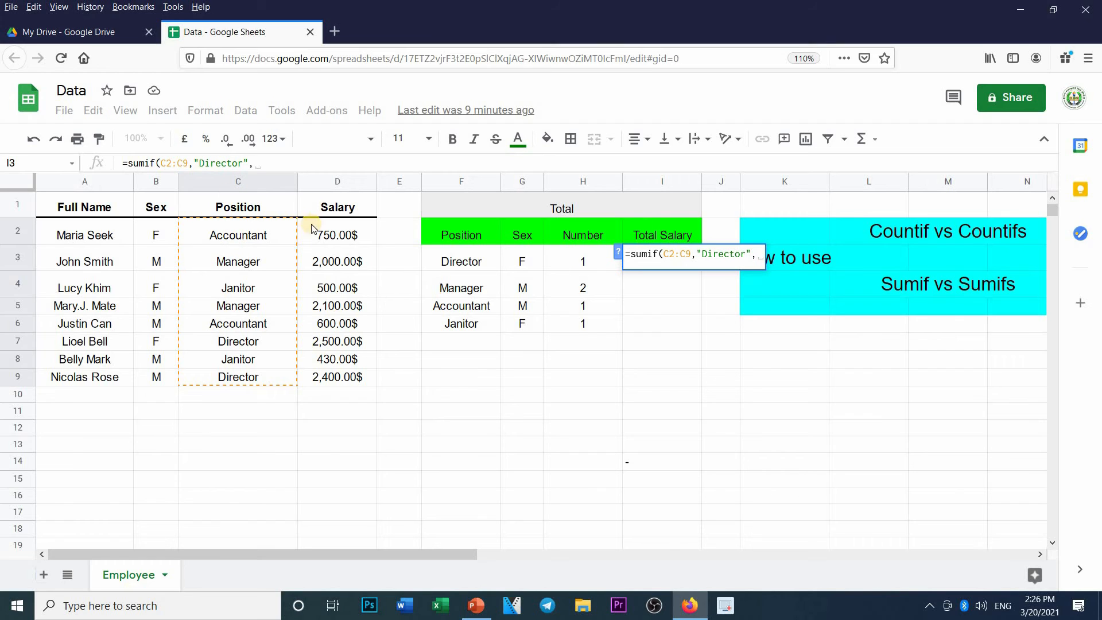
drag(312, 228, 343, 377)
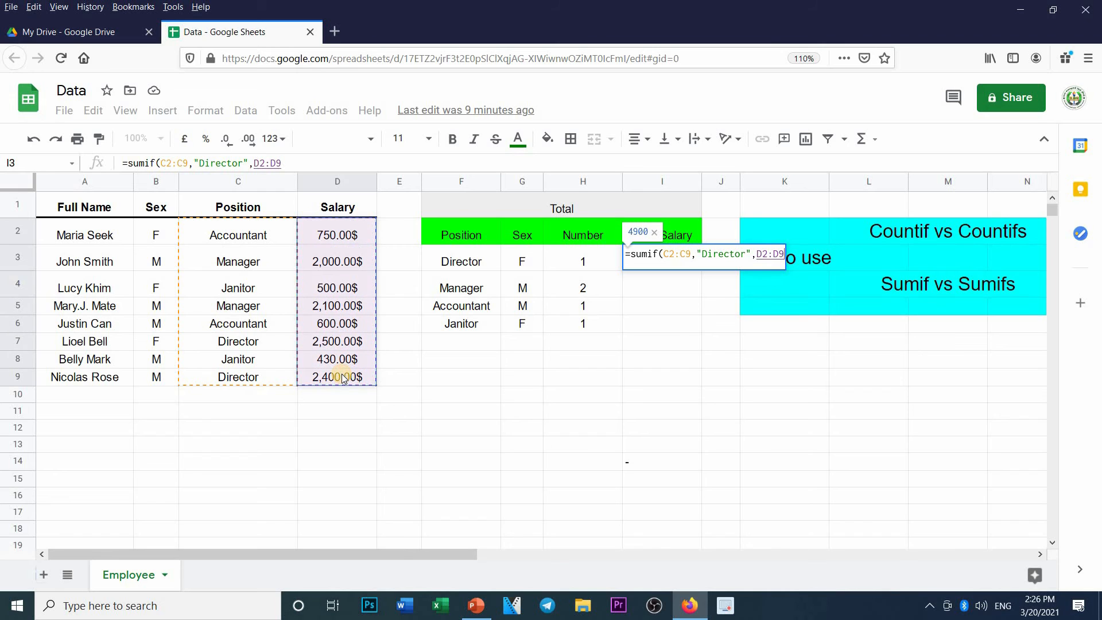
text())
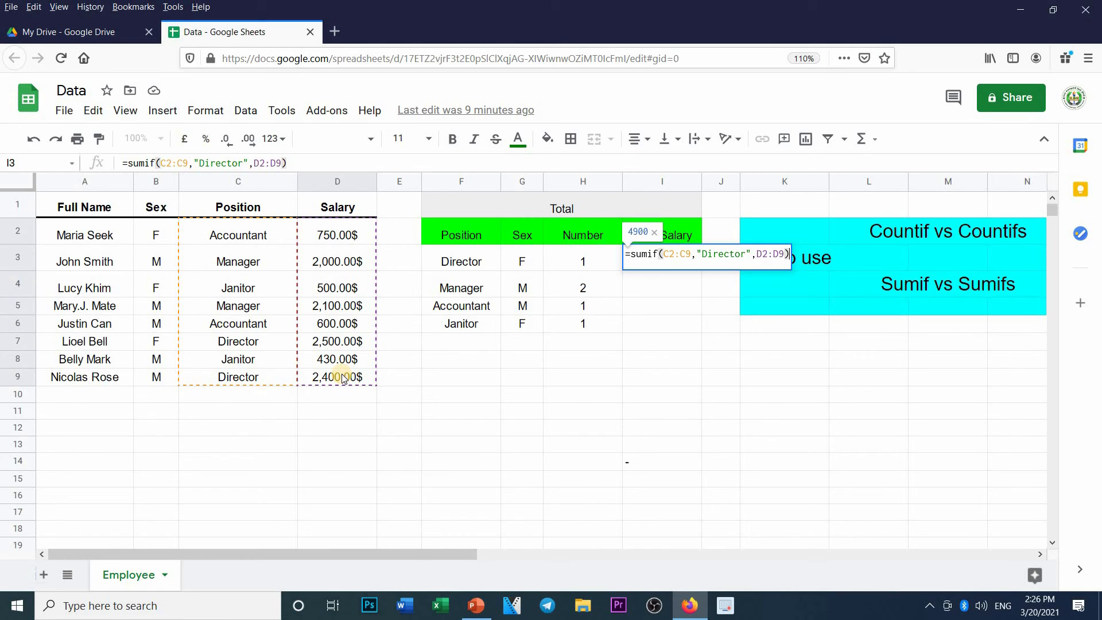
key(Return)
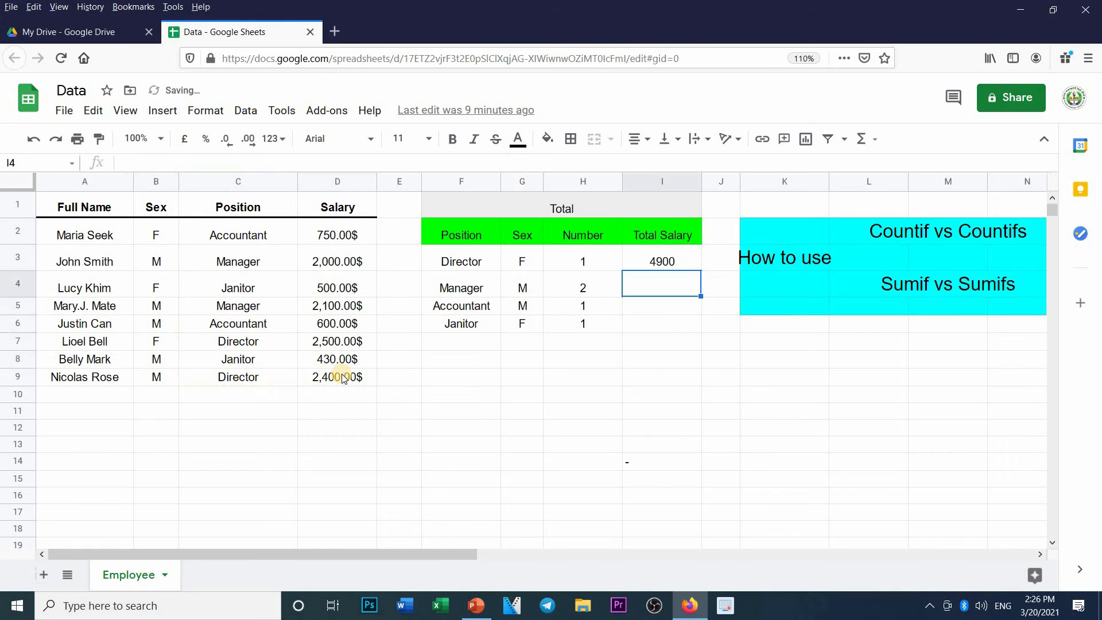
Step: Check the SUMIF result in I3 against the salaries of the Director rows
click(636, 257)
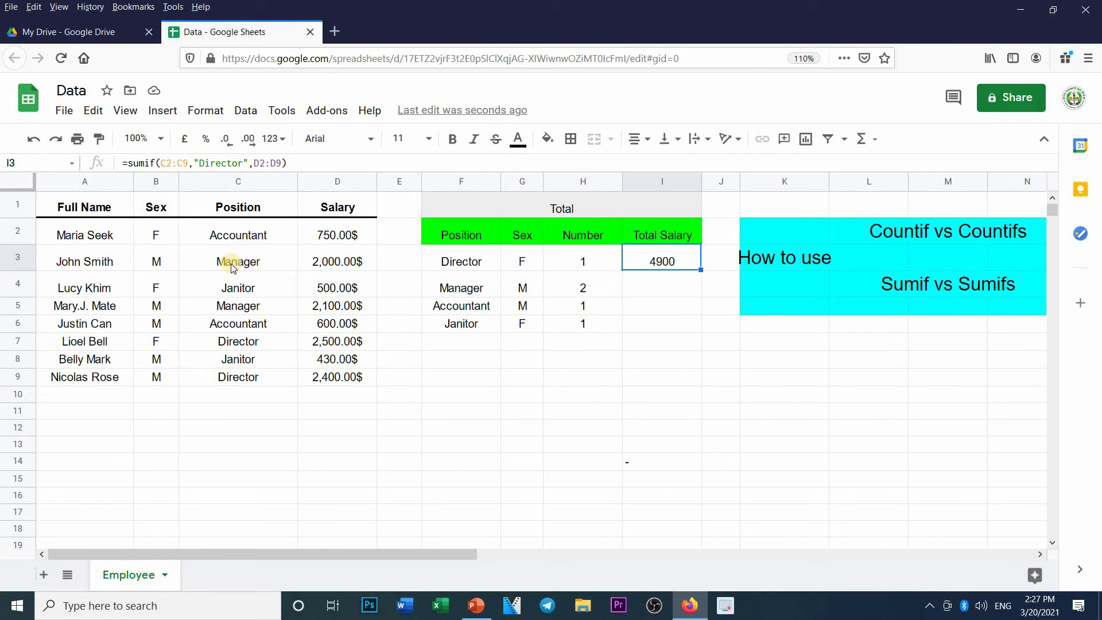
click(245, 343)
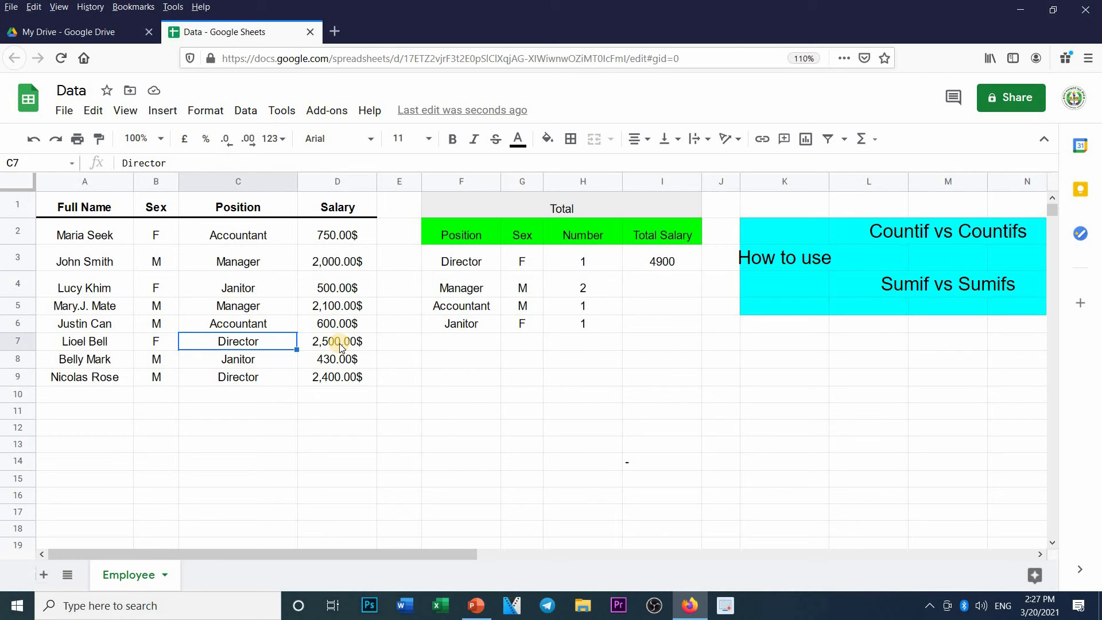
click(256, 383)
click(357, 377)
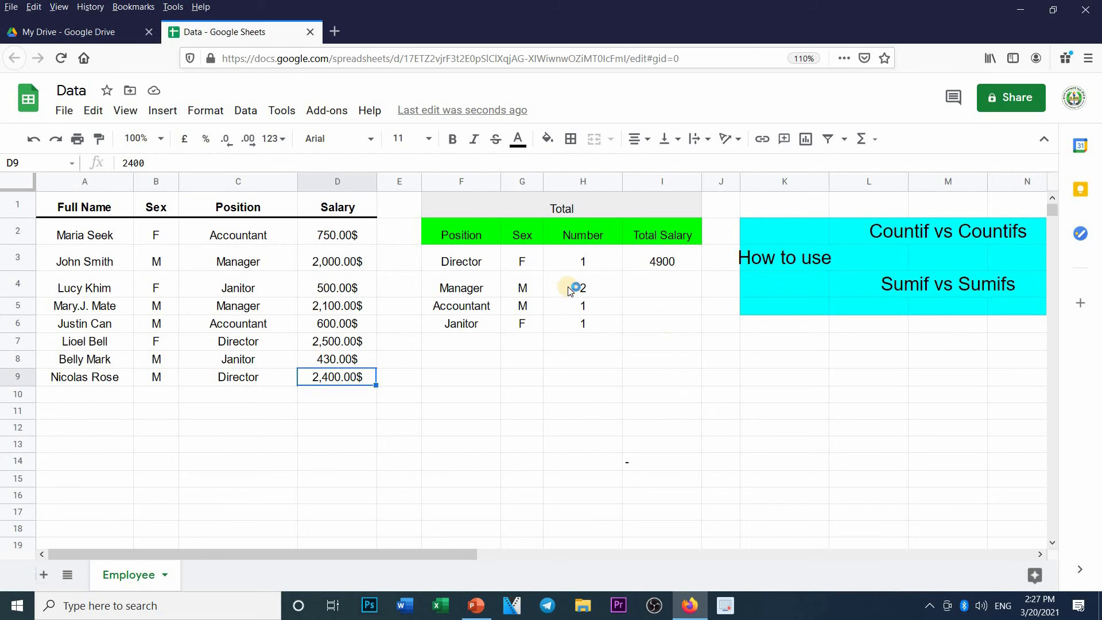
click(668, 267)
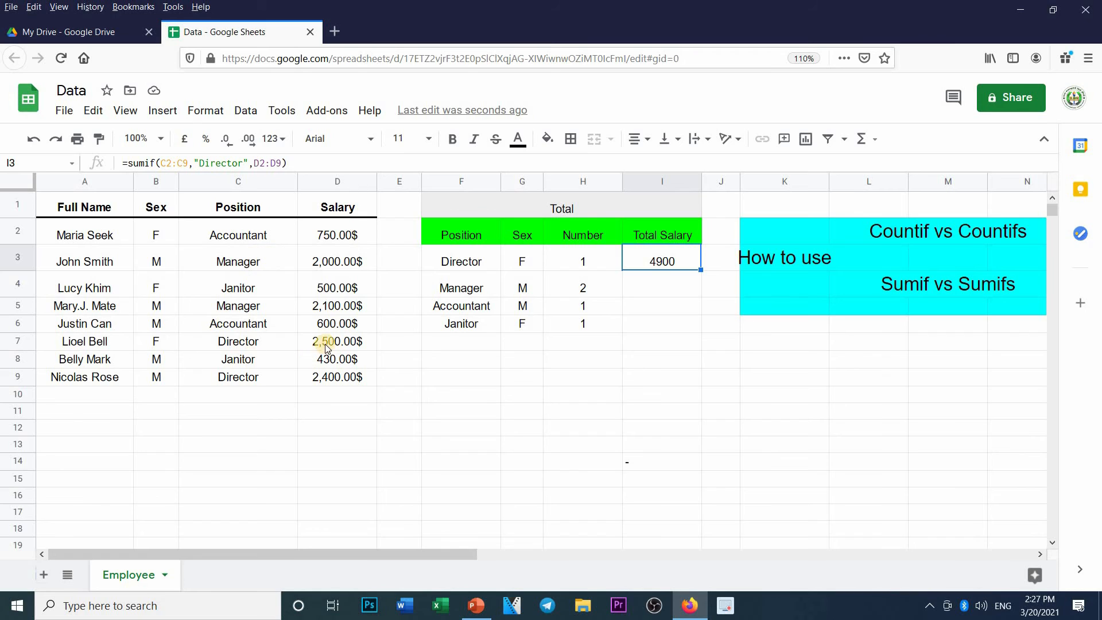
Step: Copy the currency format of salary cell D5 onto the Total Salary cells I3:I6
click(330, 304)
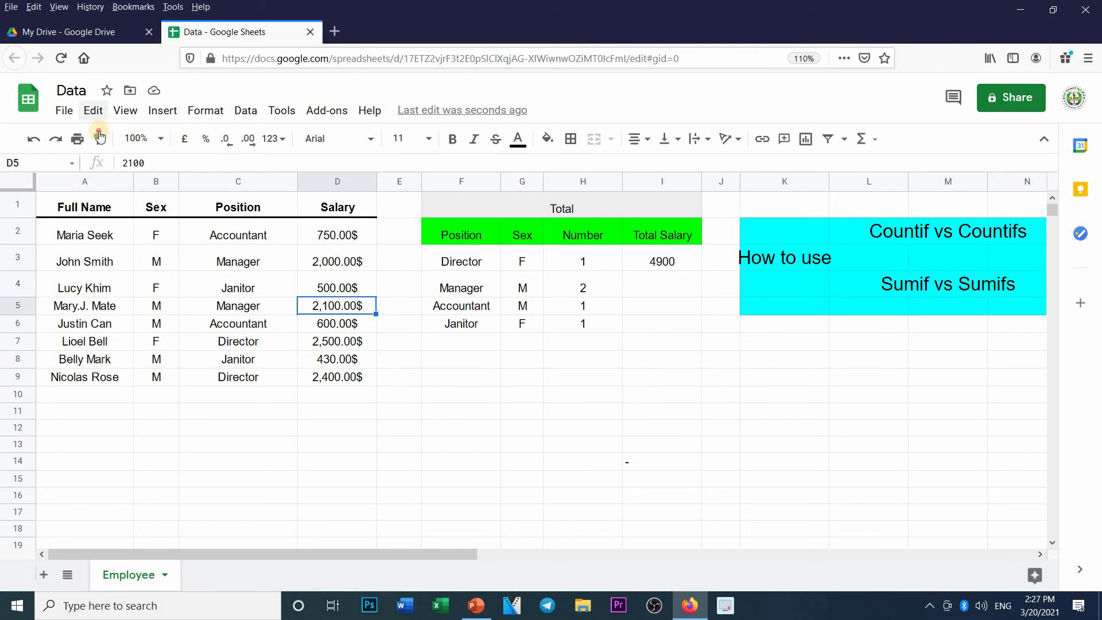
click(99, 136)
drag(662, 262, 673, 332)
click(656, 357)
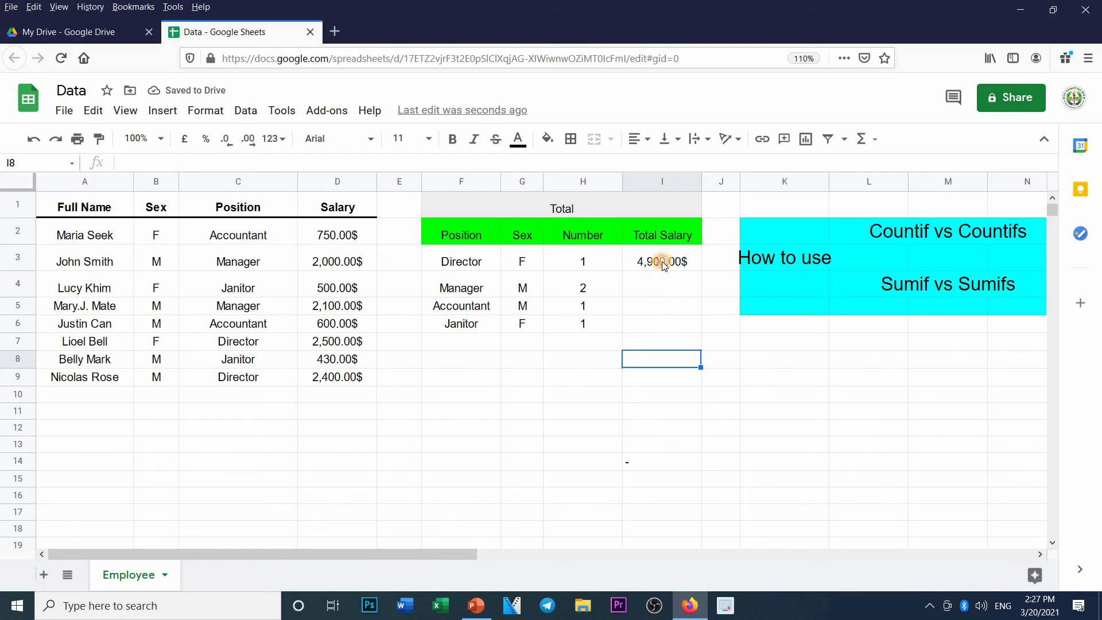
Step: Review the formatted Total Salary cells and the SUMIF formula in I3
click(654, 261)
click(674, 324)
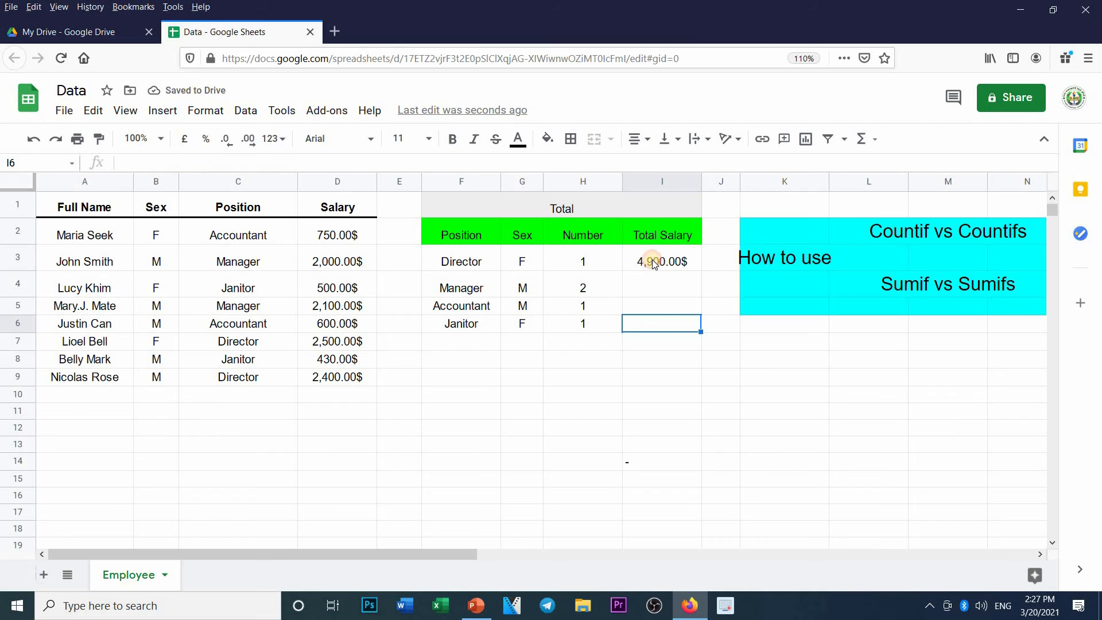
click(654, 261)
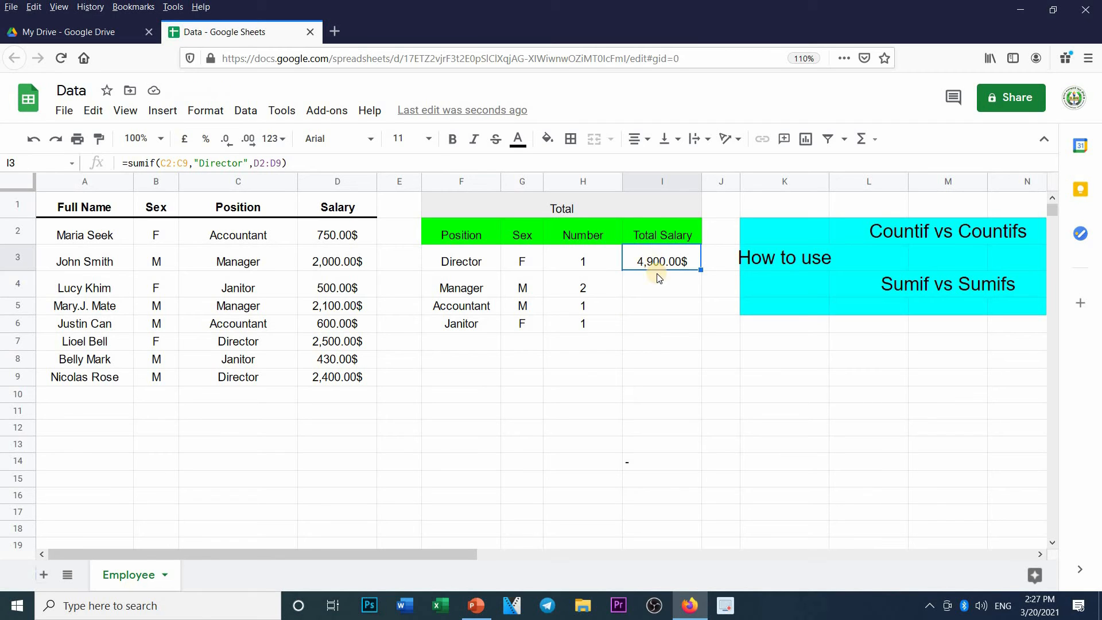
Step: Change the SUMIF formula in I3 to use the absolute Position range $C$2:$C$9 and cell F3 as the criterion
click(679, 286)
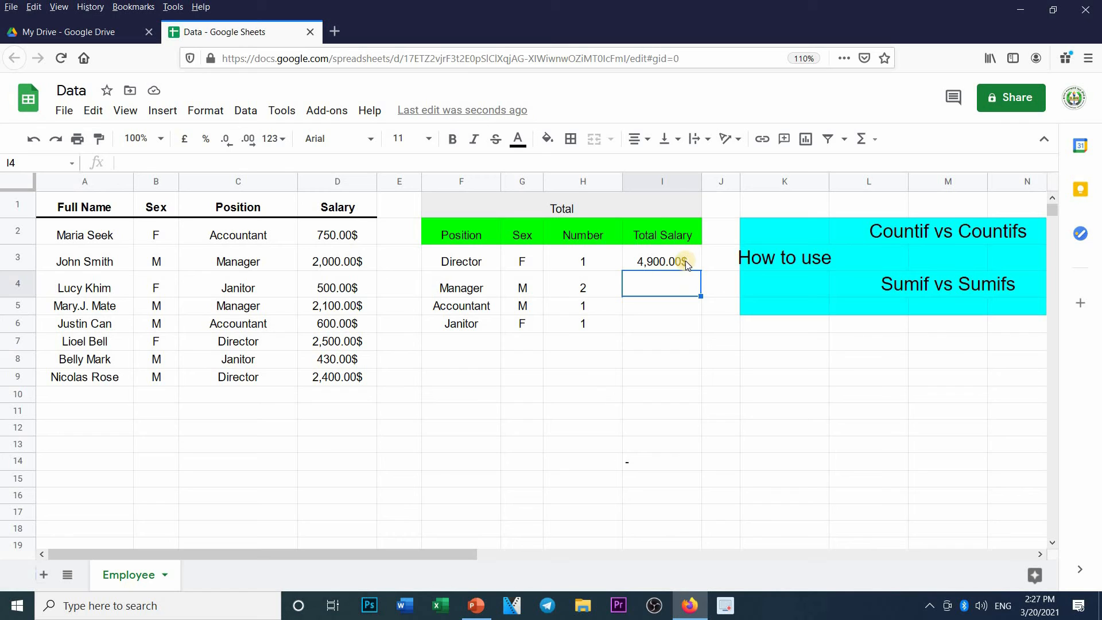
click(685, 261)
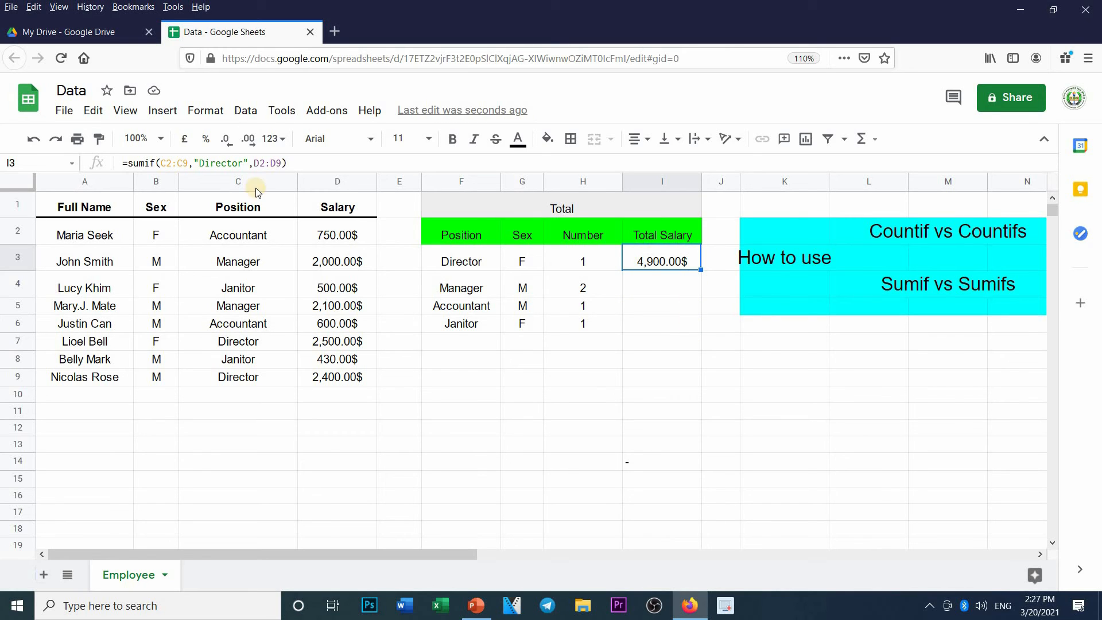
click(160, 163)
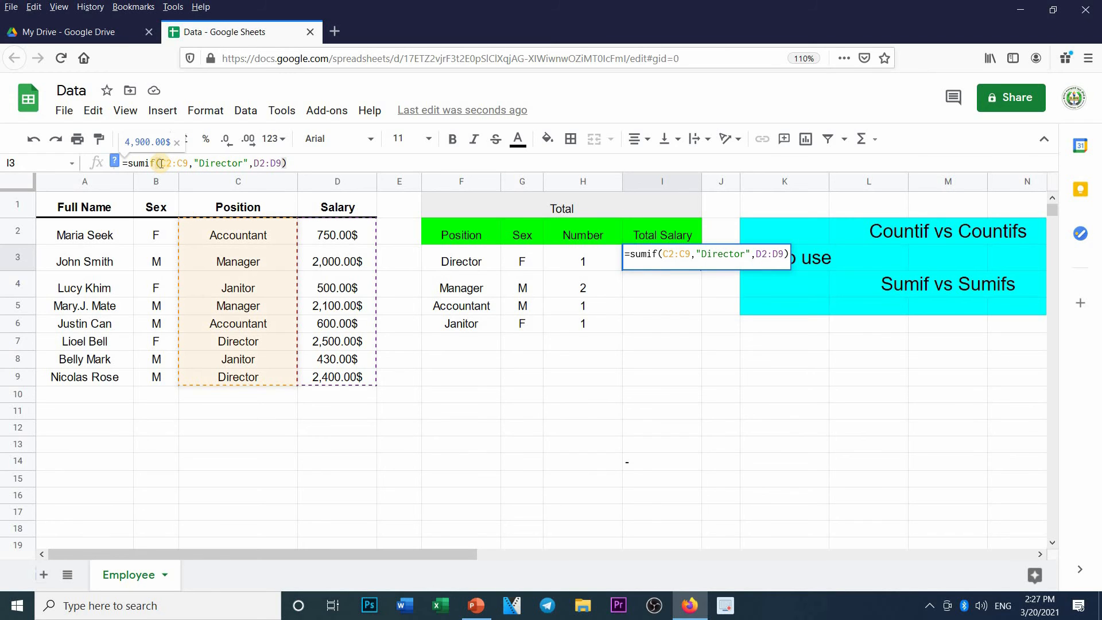
key(F4)
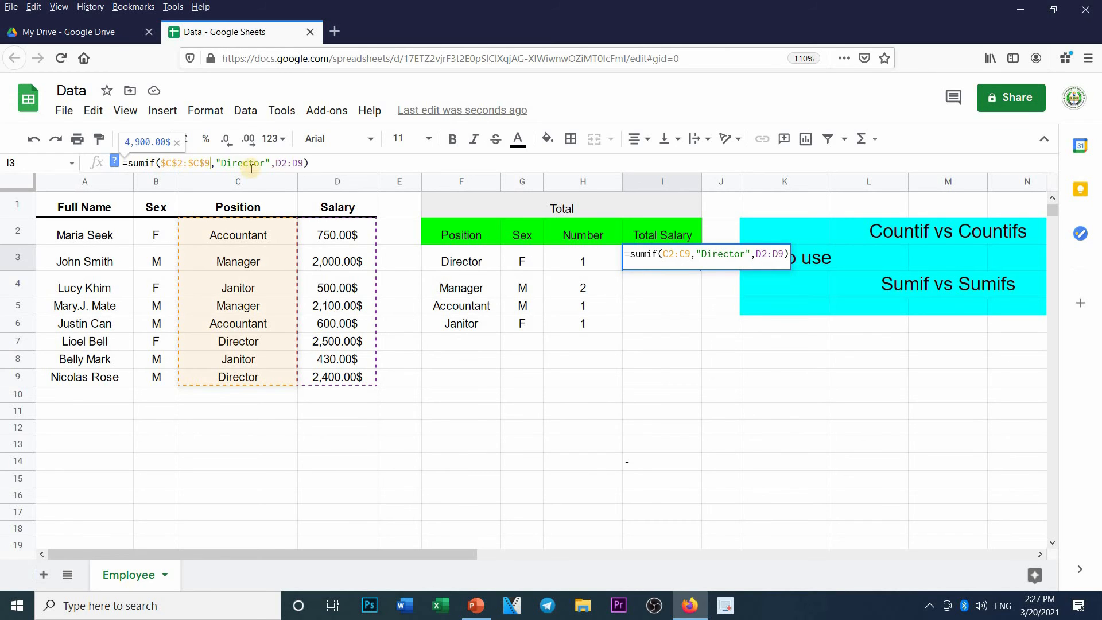
drag(270, 162, 489, 219)
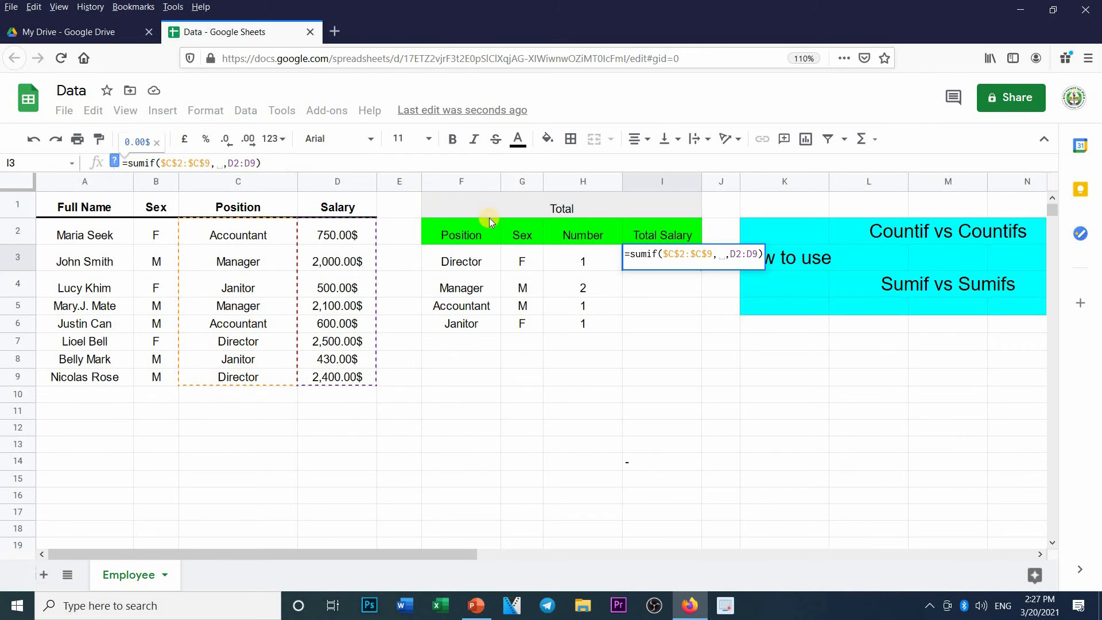
click(476, 258)
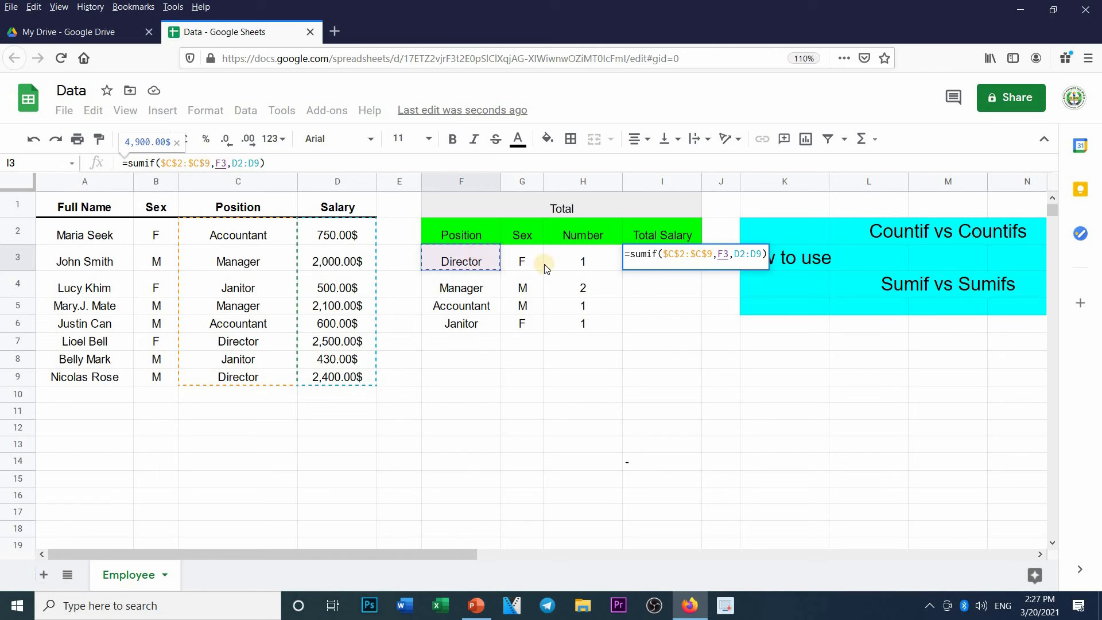
key(Return)
Step: Fill the SUMIF formula from I3 down through I6 and inspect the filled Total Salary cells
click(687, 262)
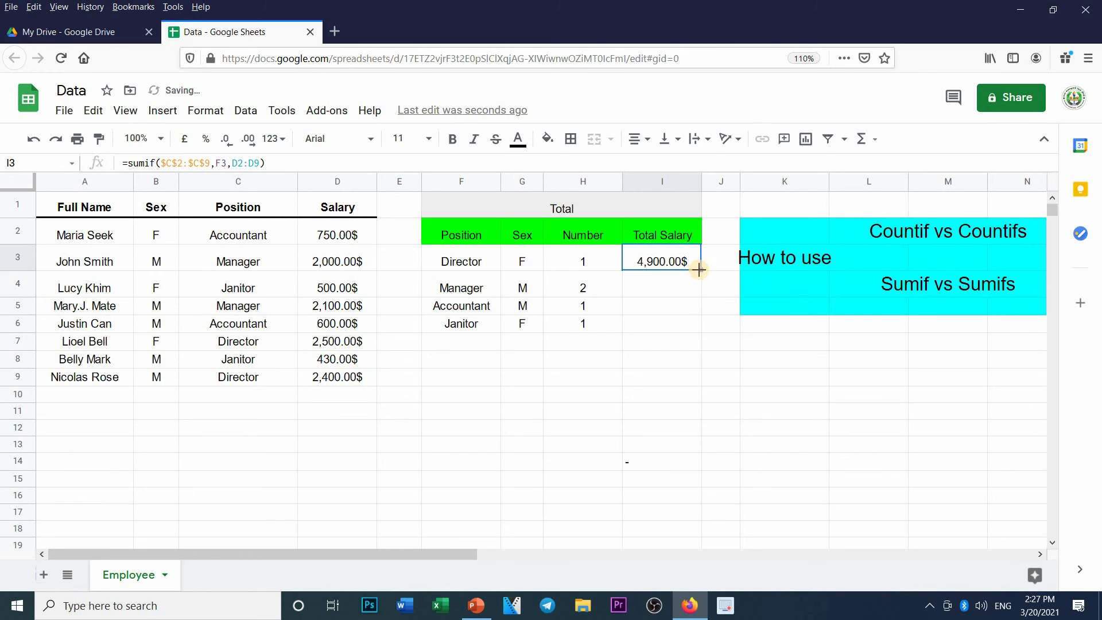
drag(698, 273, 654, 327)
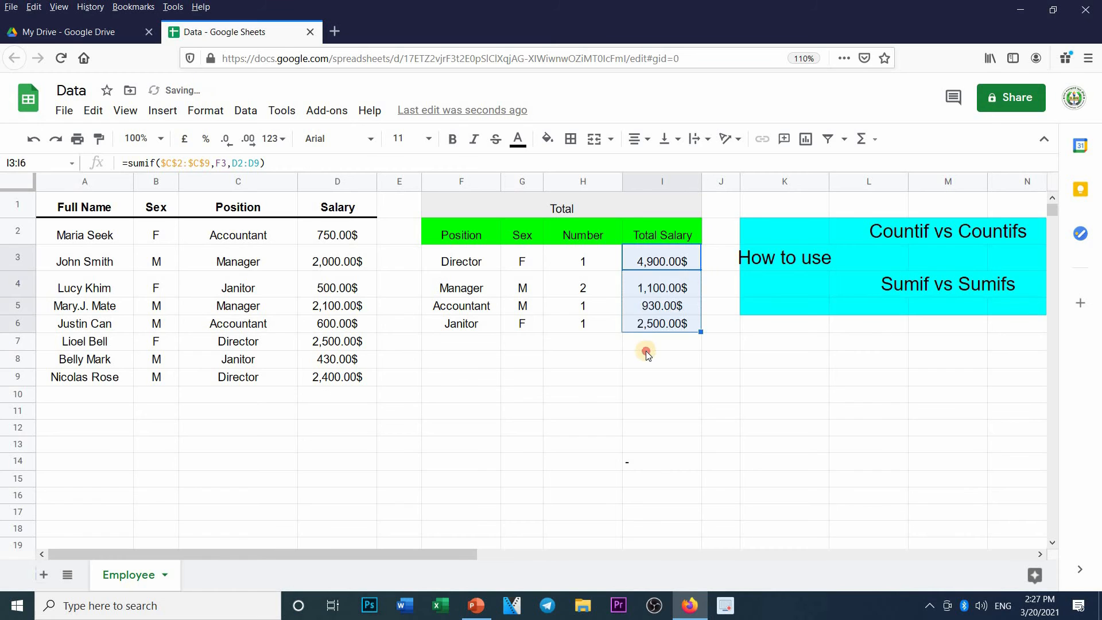
click(645, 344)
click(649, 267)
click(646, 290)
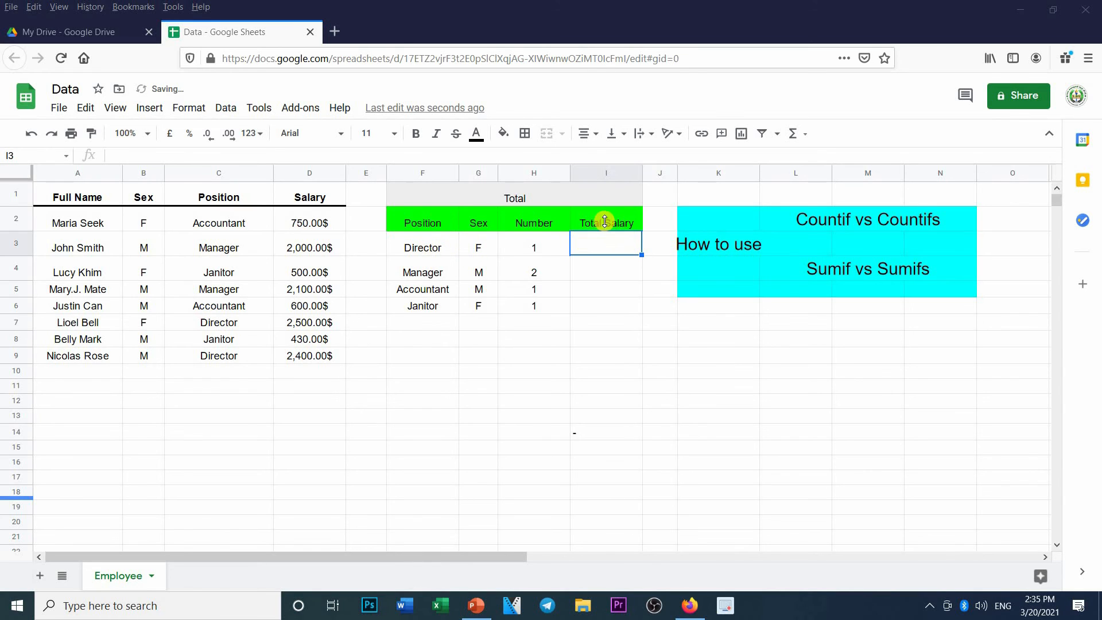
Step: Start a SUMIFS formula in the Director row's Total Salary cell I3 with the Salary sum range D2:D9
click(414, 247)
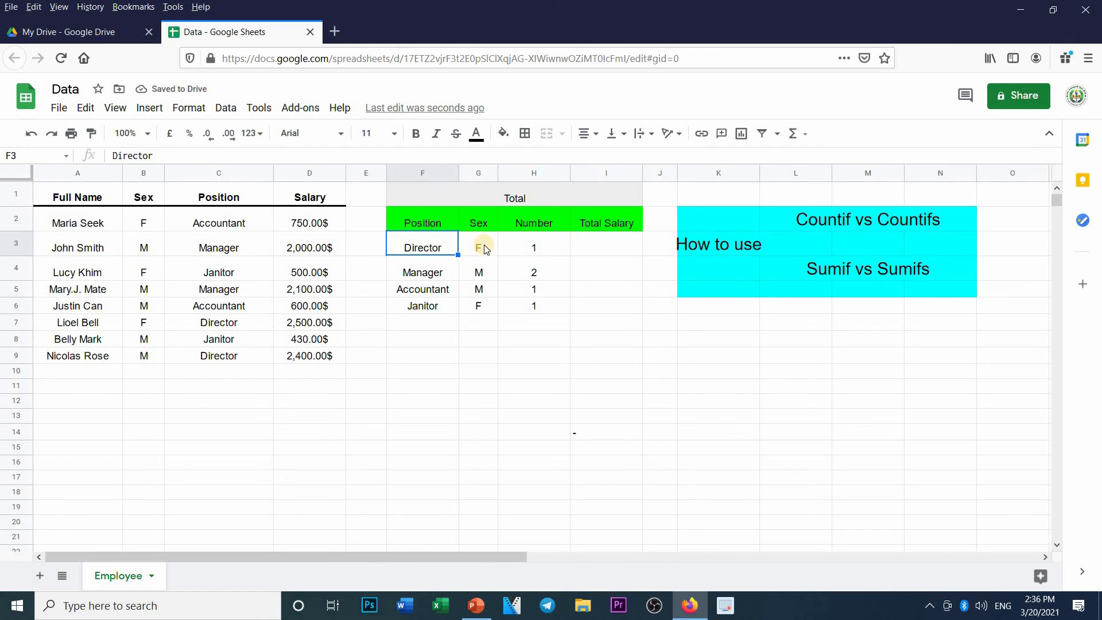
click(488, 246)
click(607, 255)
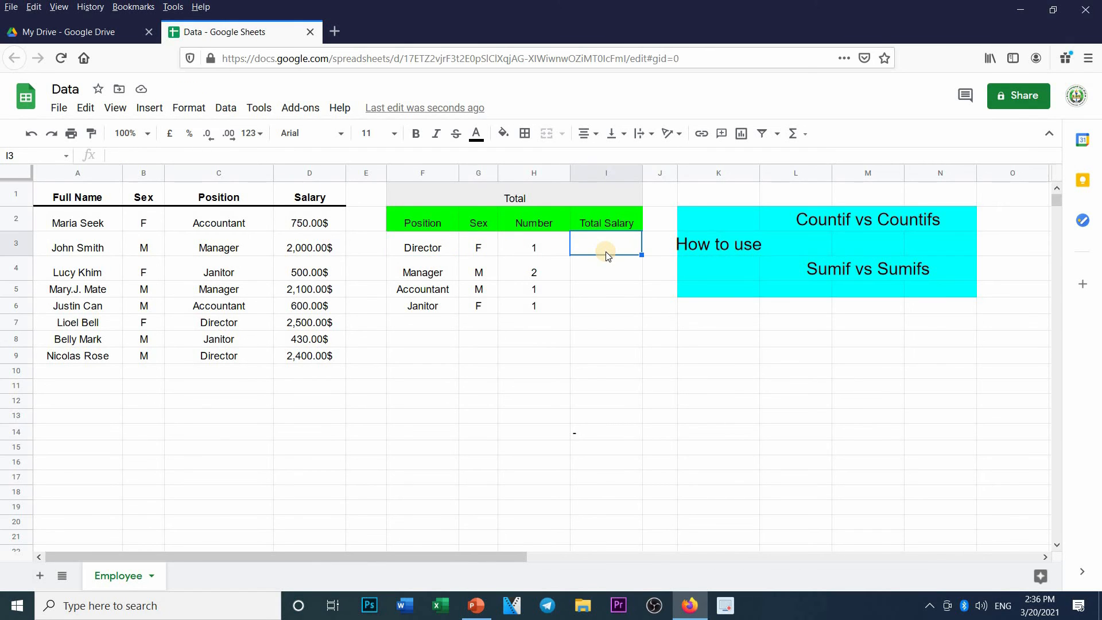
text(=s)
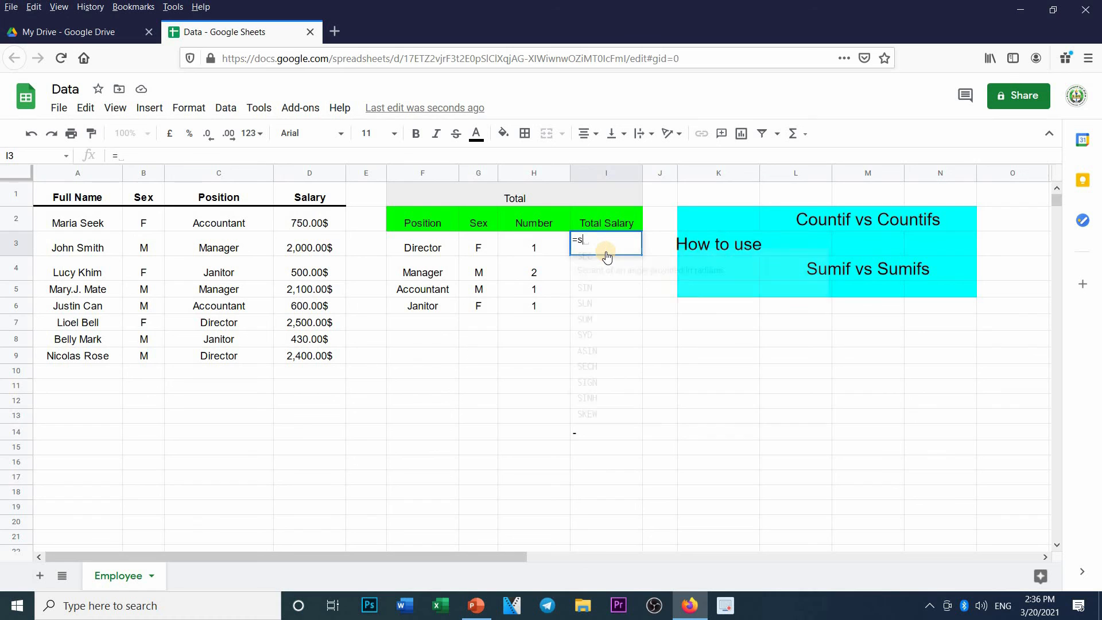
text(umifs()
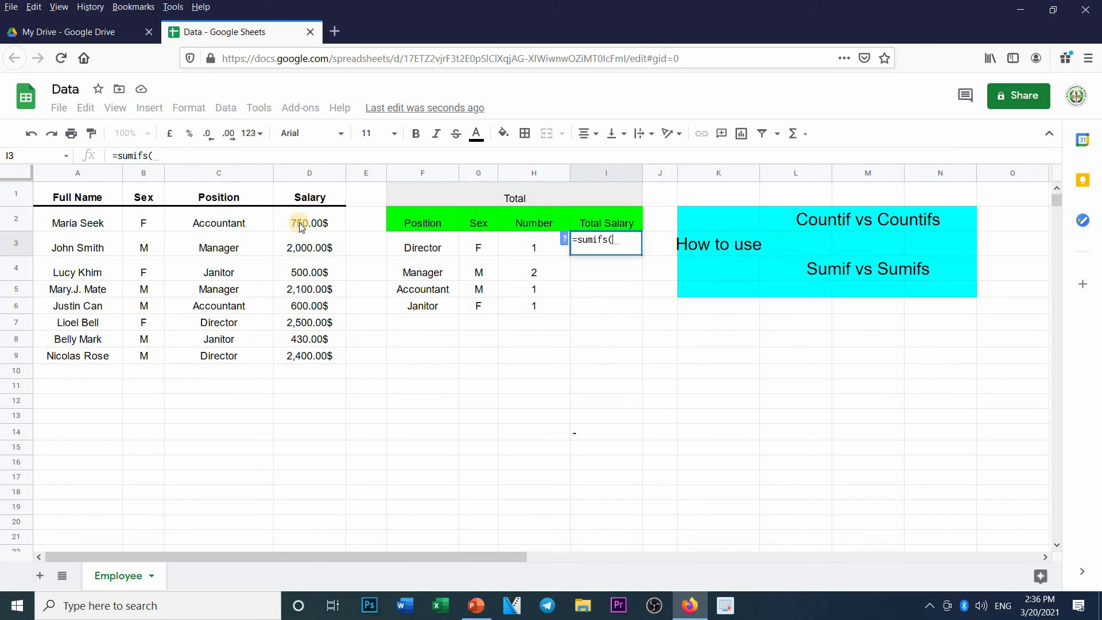
drag(300, 225, 304, 357)
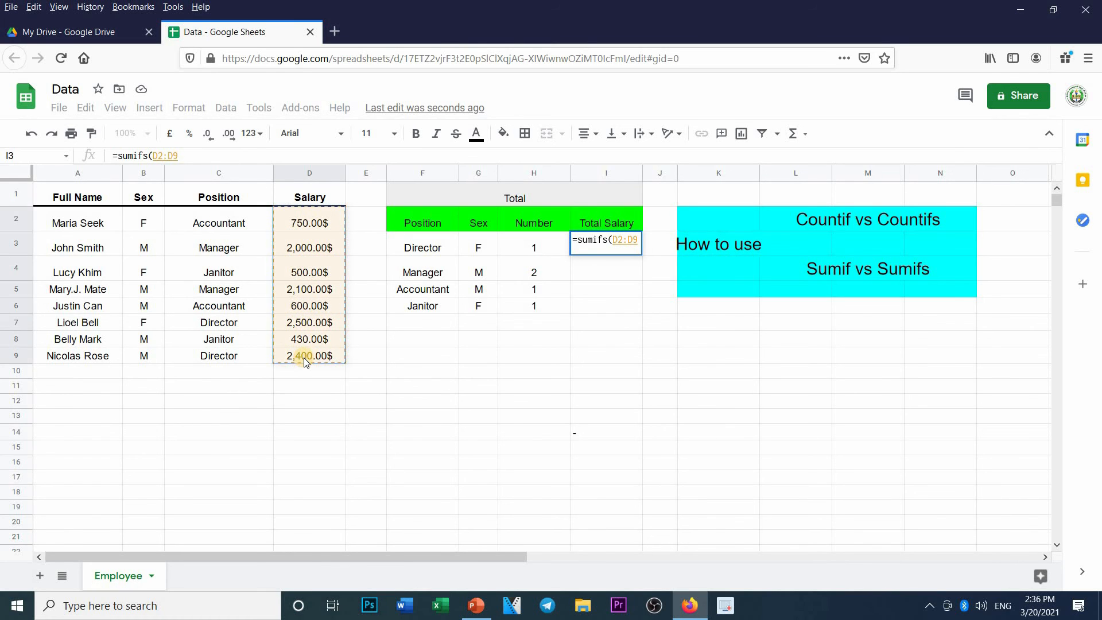
text(,)
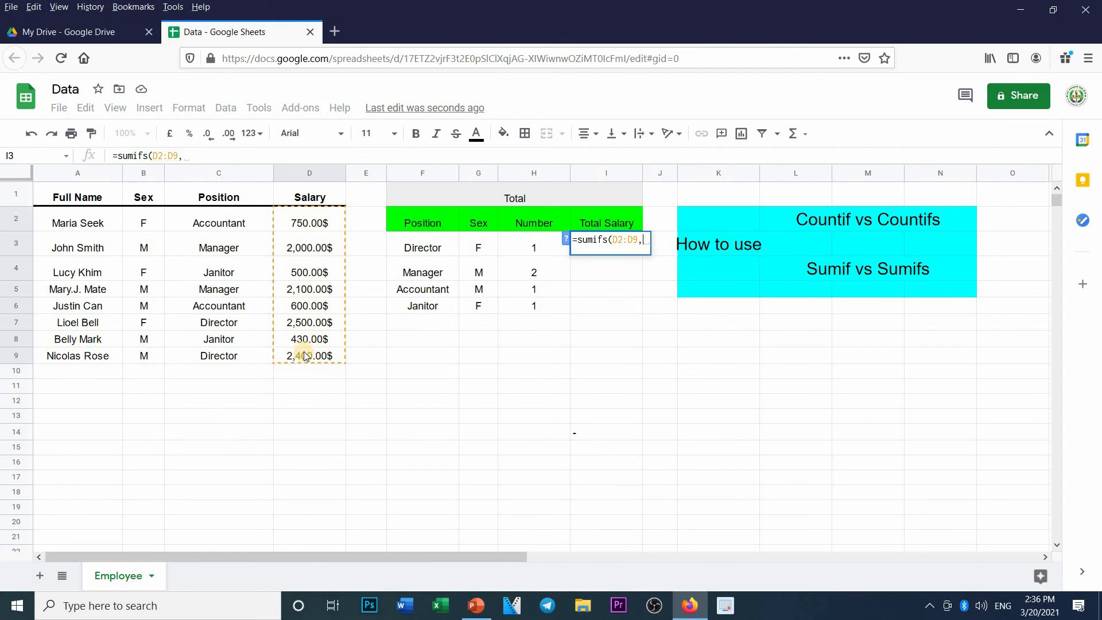
Step: Add the Position criteria range C2:C9 with F3 as its criterion to the SUMIFS formula in I3
drag(221, 224, 238, 356)
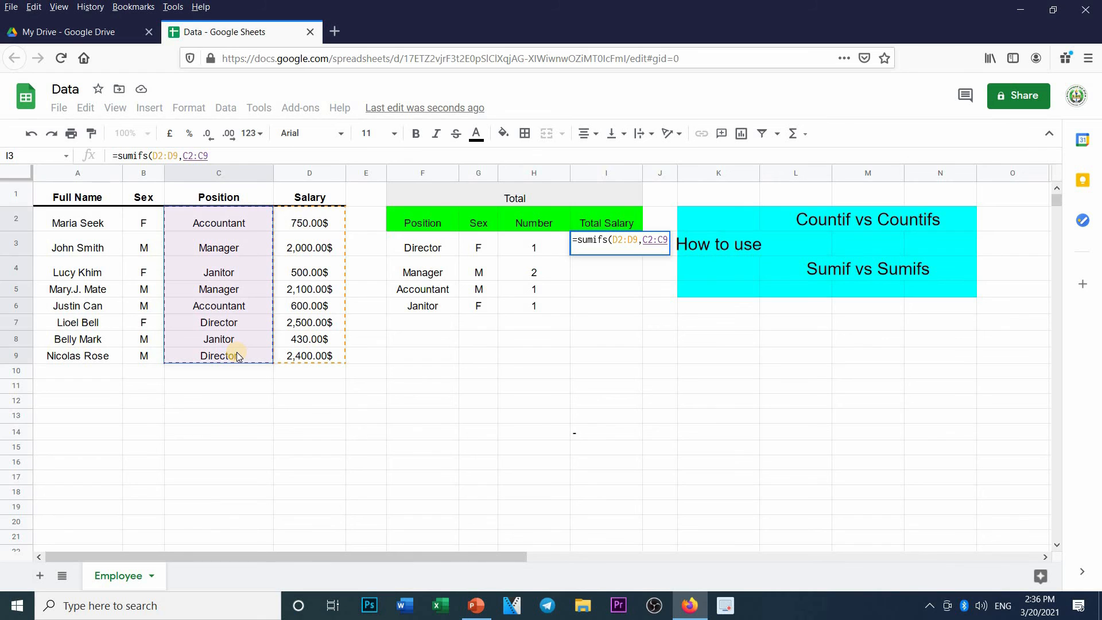
text(,)
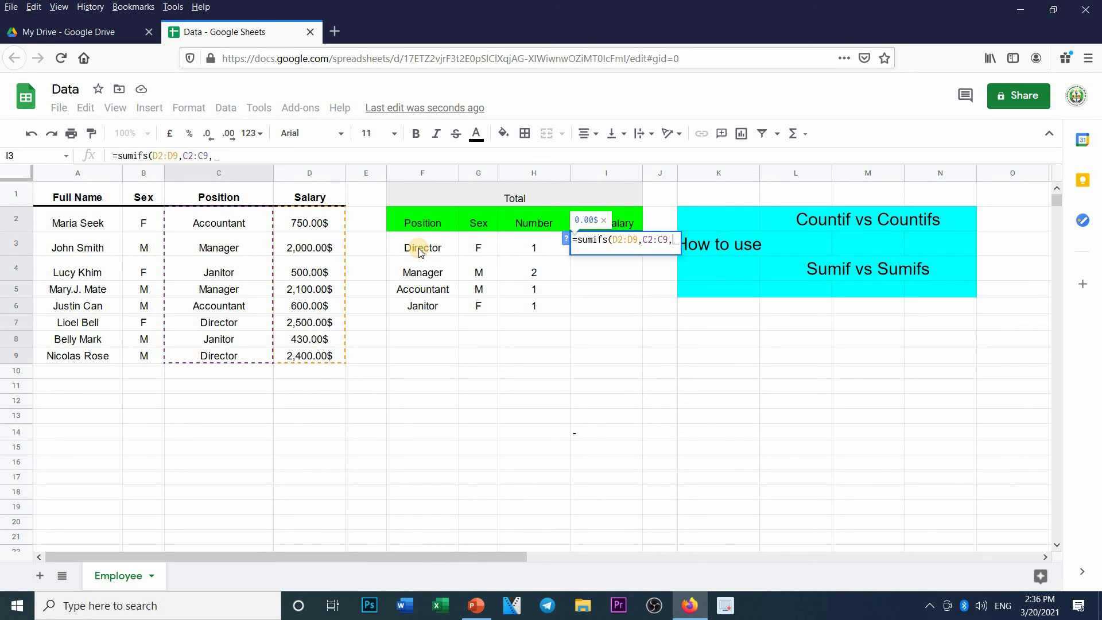
click(421, 248)
text(,)
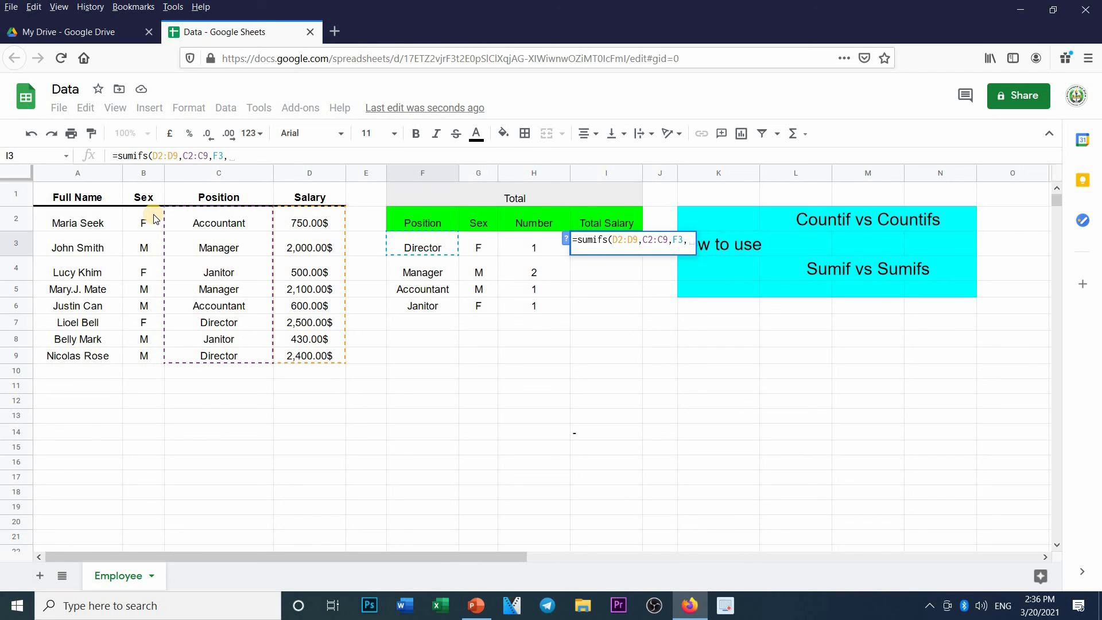
Step: Complete the SUMIFS formula with the Sex criteria range B2:B9 and criterion G3, and check its result against the female Director's row
drag(152, 220, 161, 362)
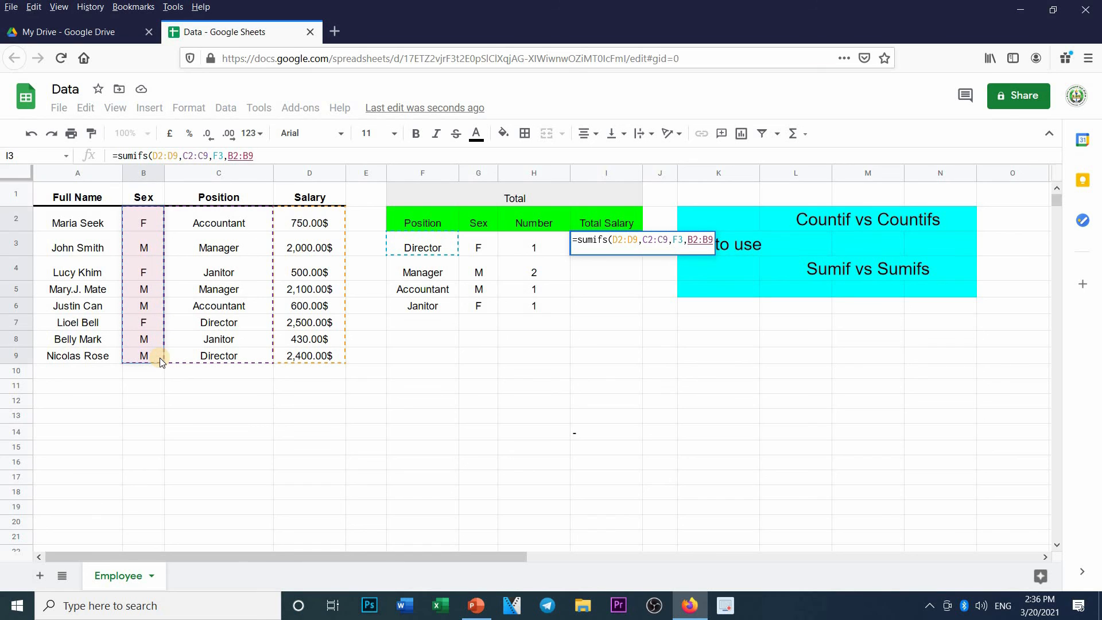
text(,)
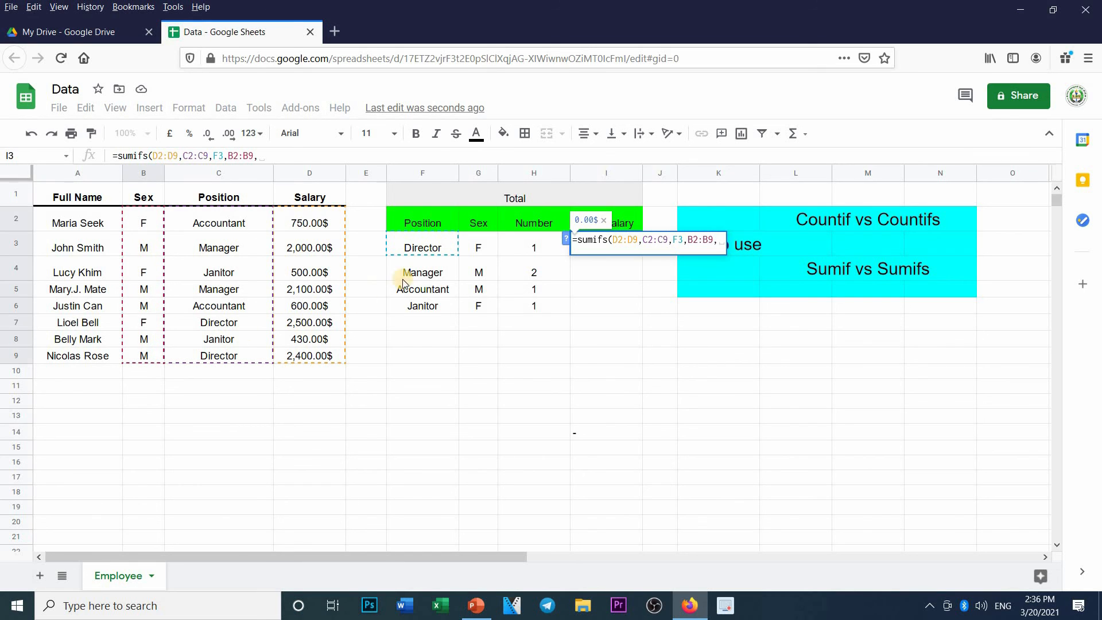
click(471, 251)
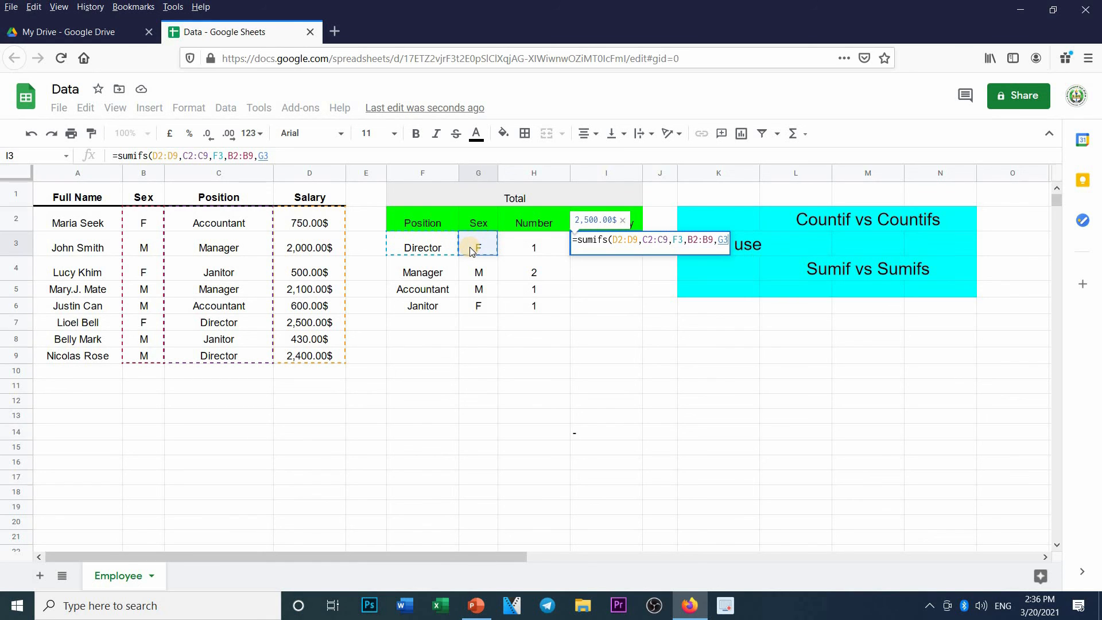
text())
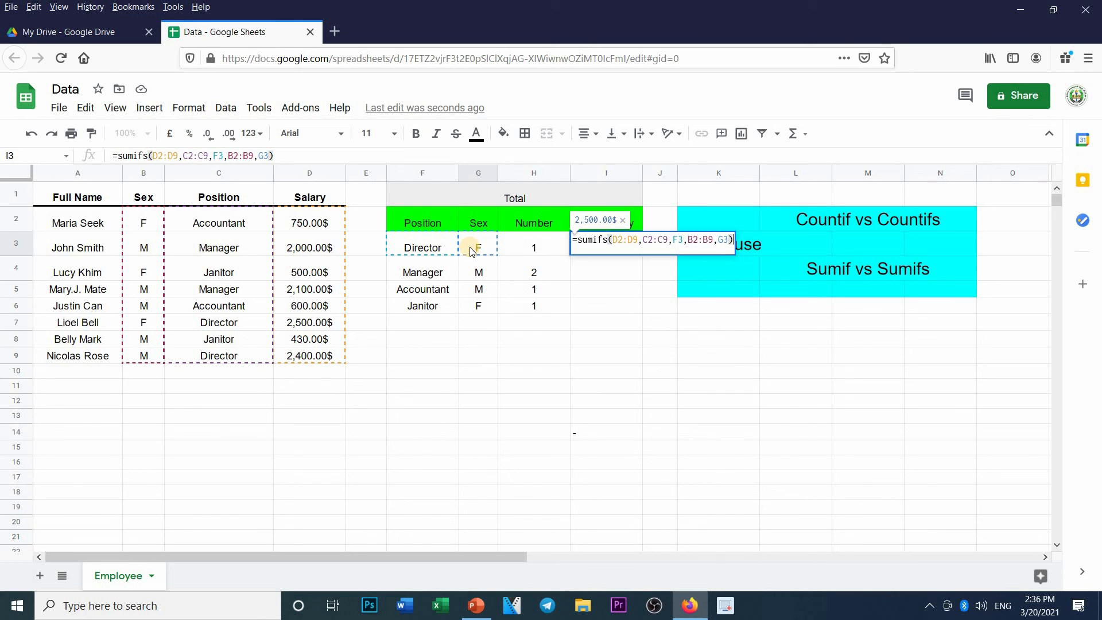
key(Return)
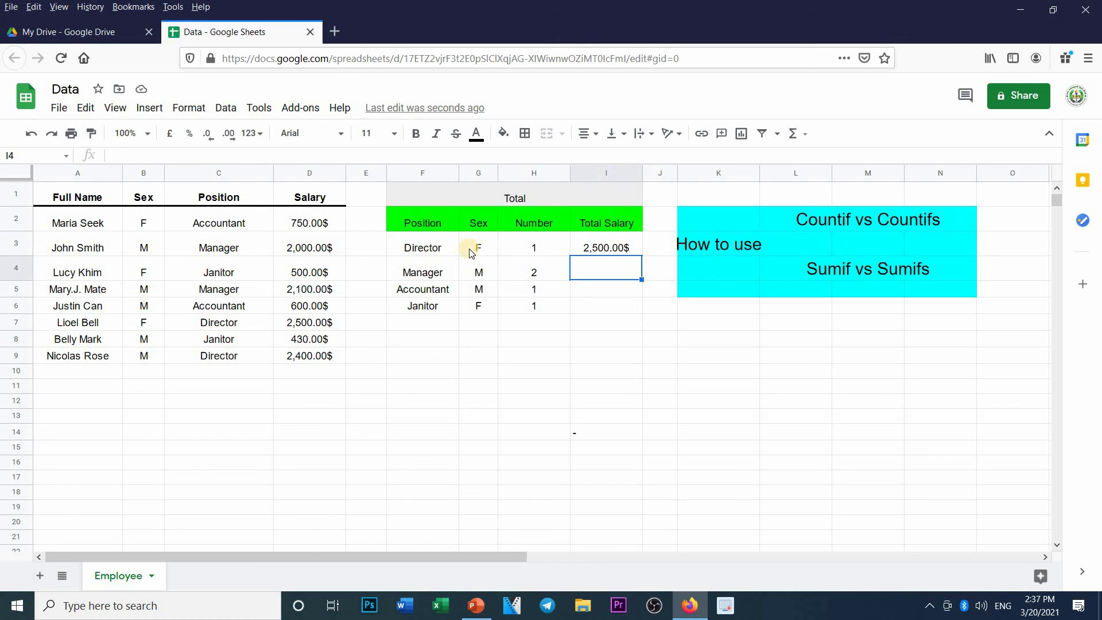
click(597, 248)
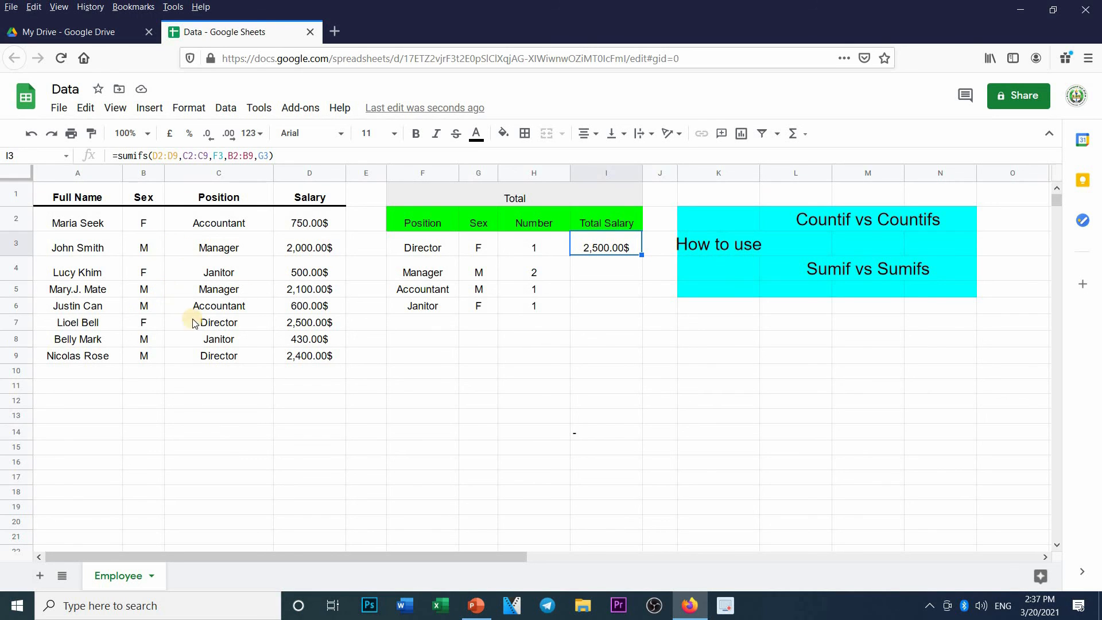
drag(148, 323, 307, 325)
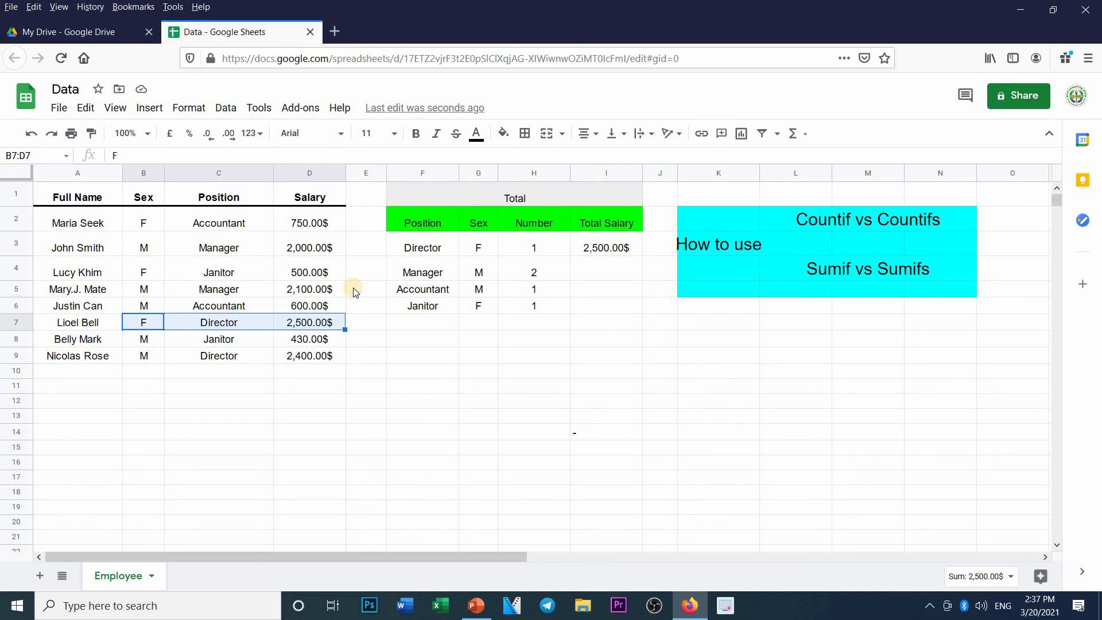
Step: Make the criteria ranges in I3's SUMIFS formula absolute as $C$2:$C$9 and $B$2:$B$9
click(616, 248)
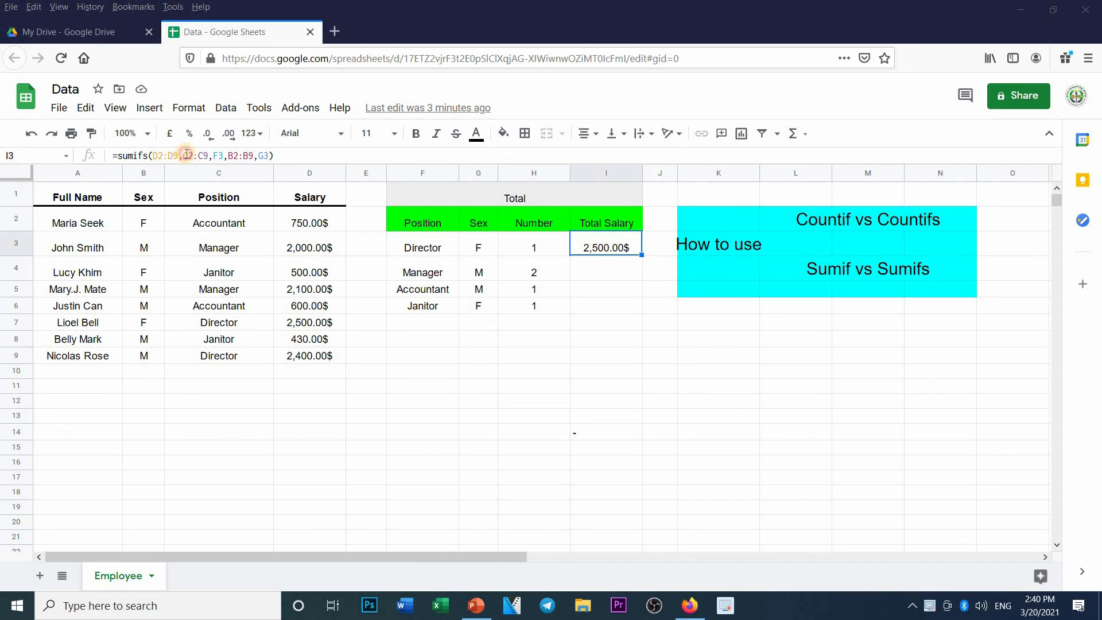
click(186, 155)
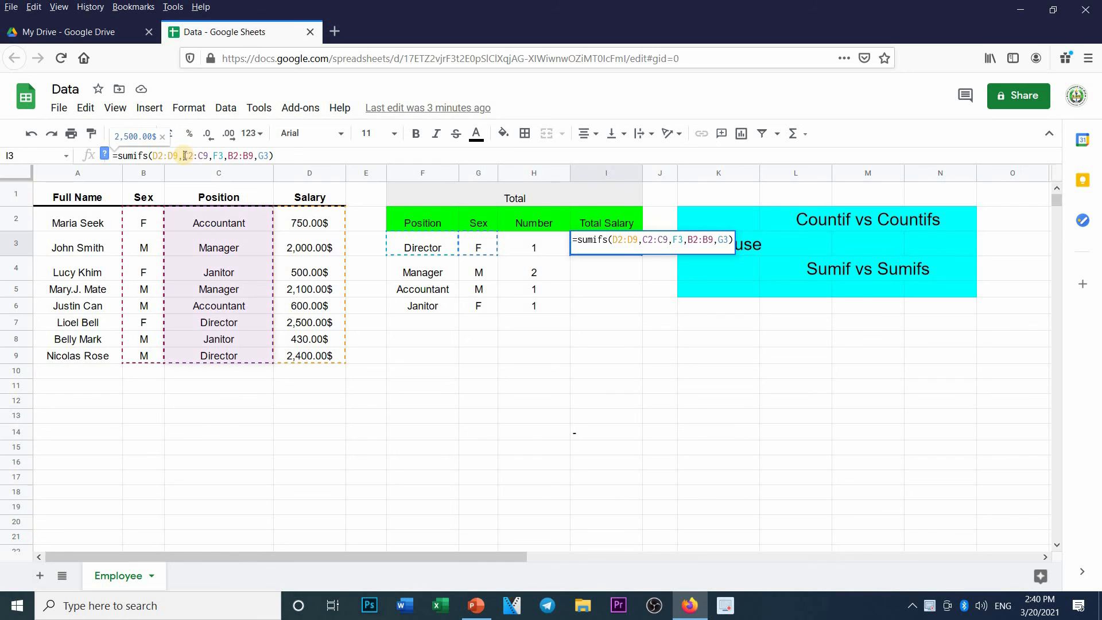
key(F4)
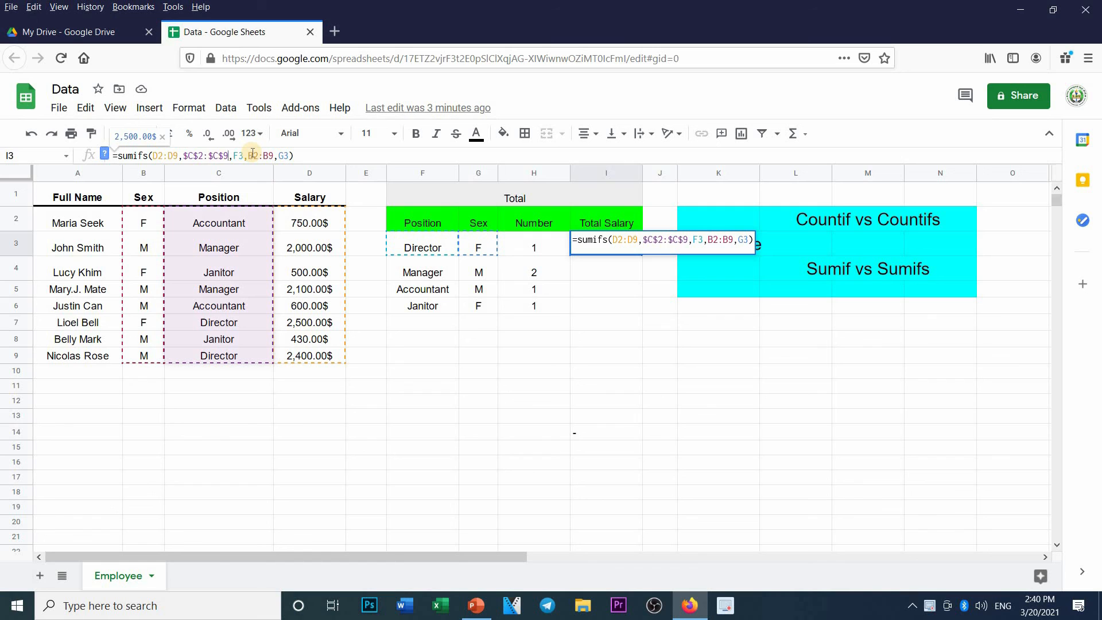
click(248, 154)
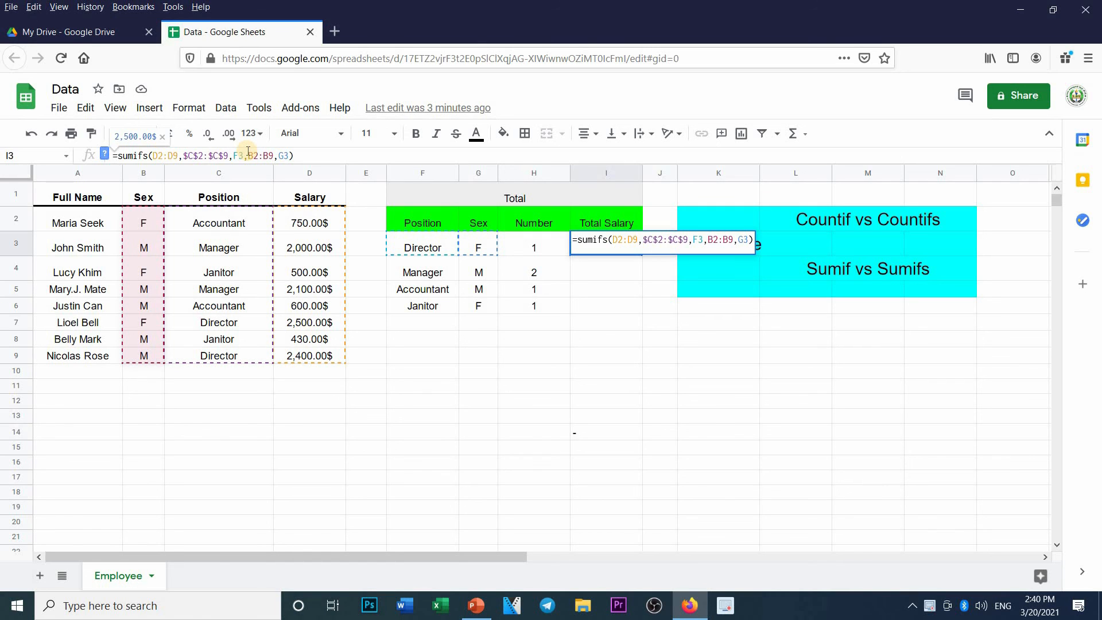
key(F4)
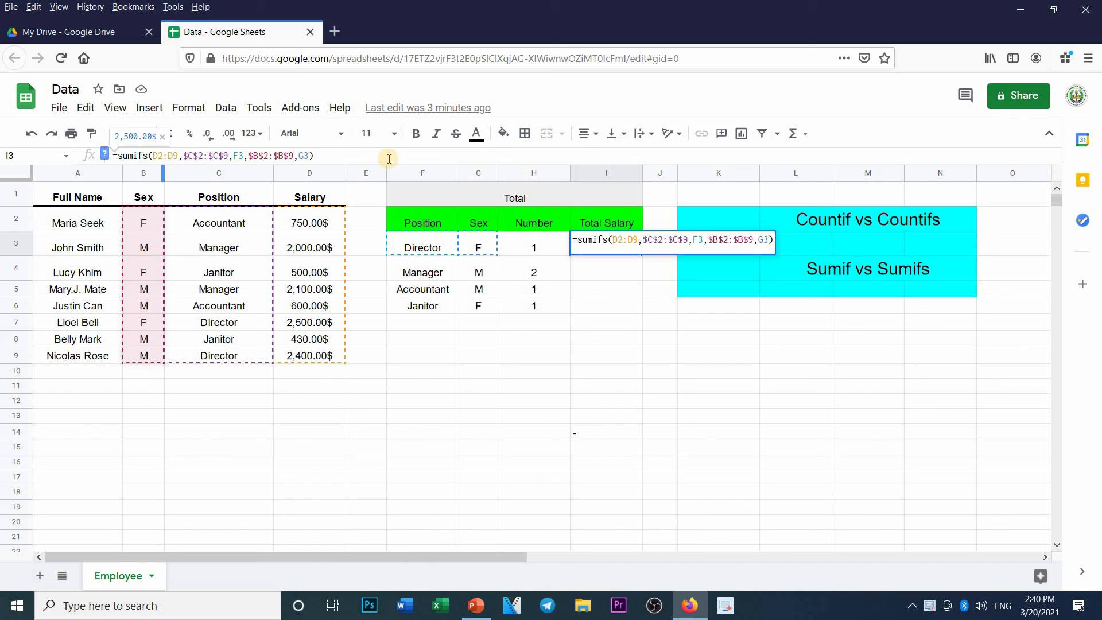
key(Return)
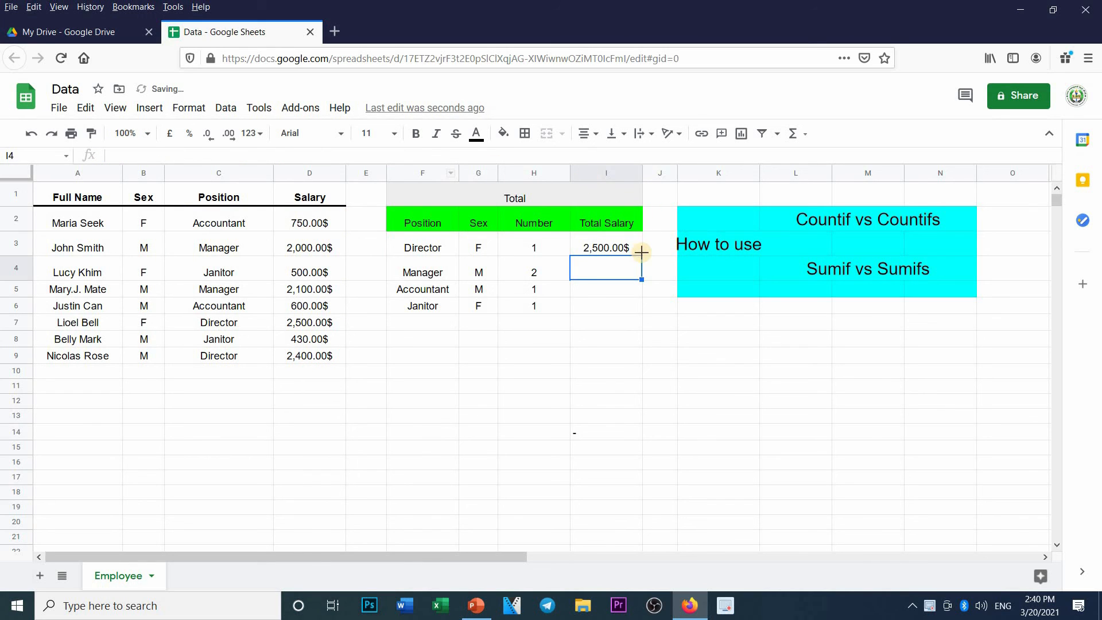
Step: Fill the SUMIFS formula from I3 down through I6 and check the Manager row's criteria and total salary
click(631, 248)
drag(632, 302, 630, 306)
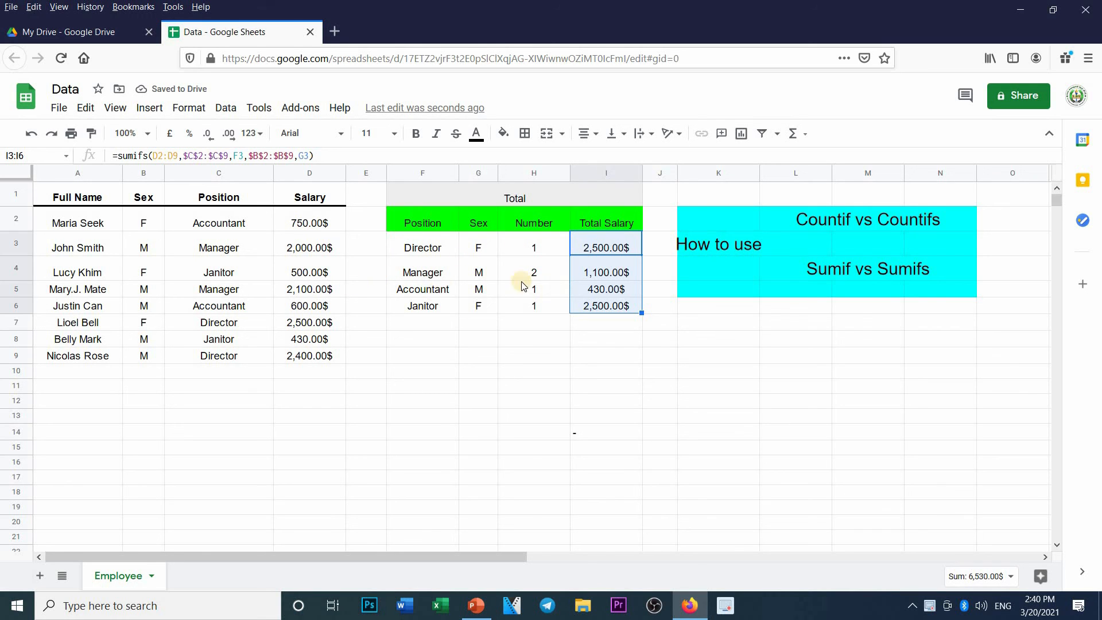
click(443, 272)
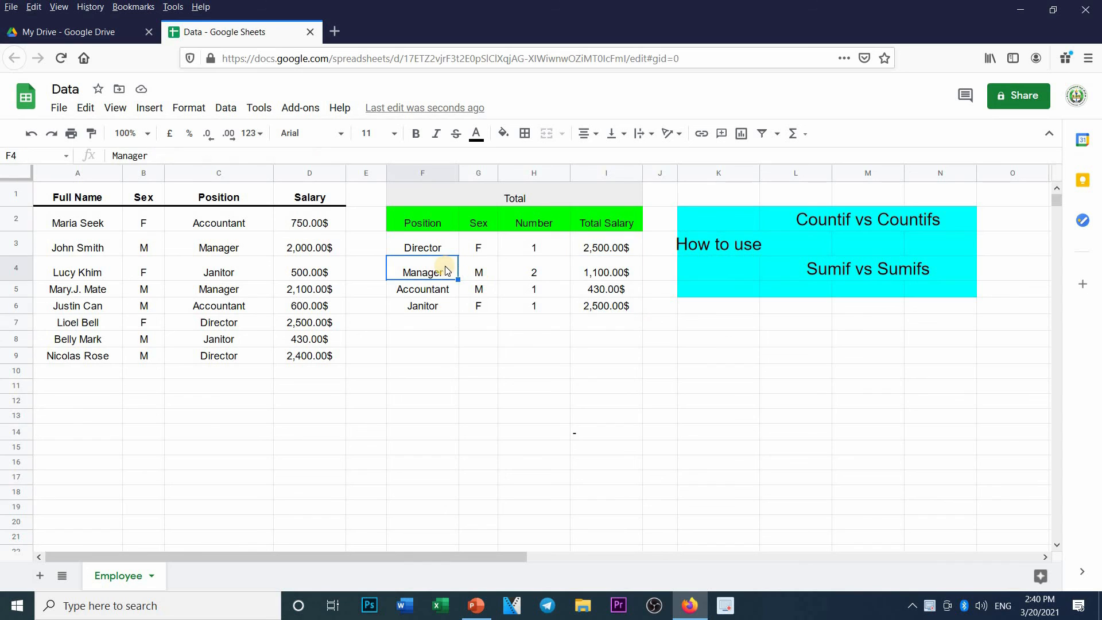
click(489, 274)
click(528, 273)
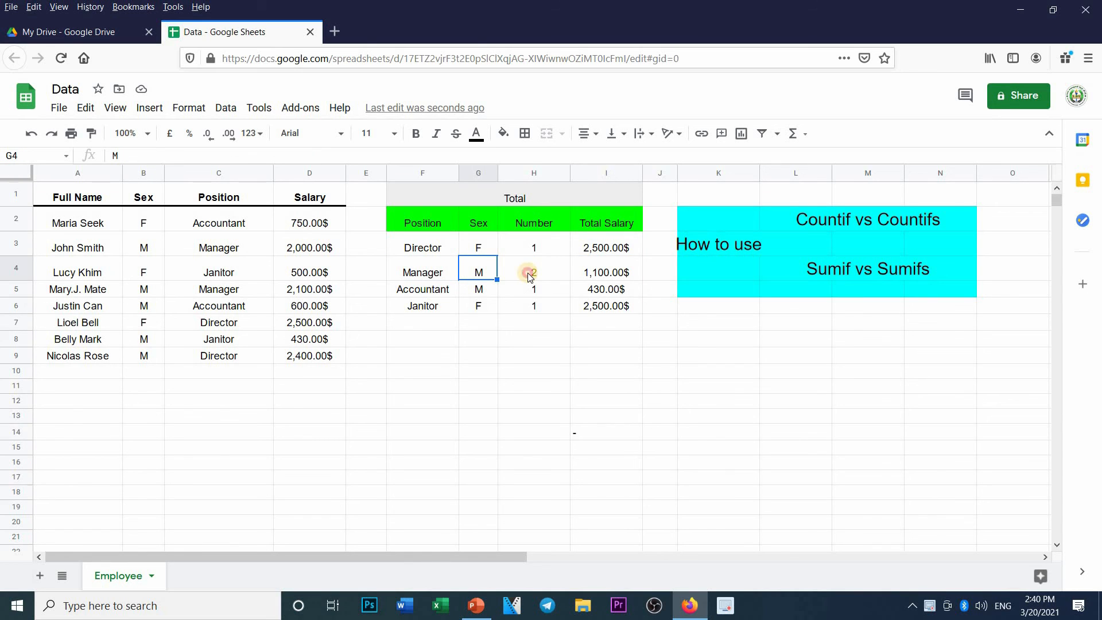
click(598, 277)
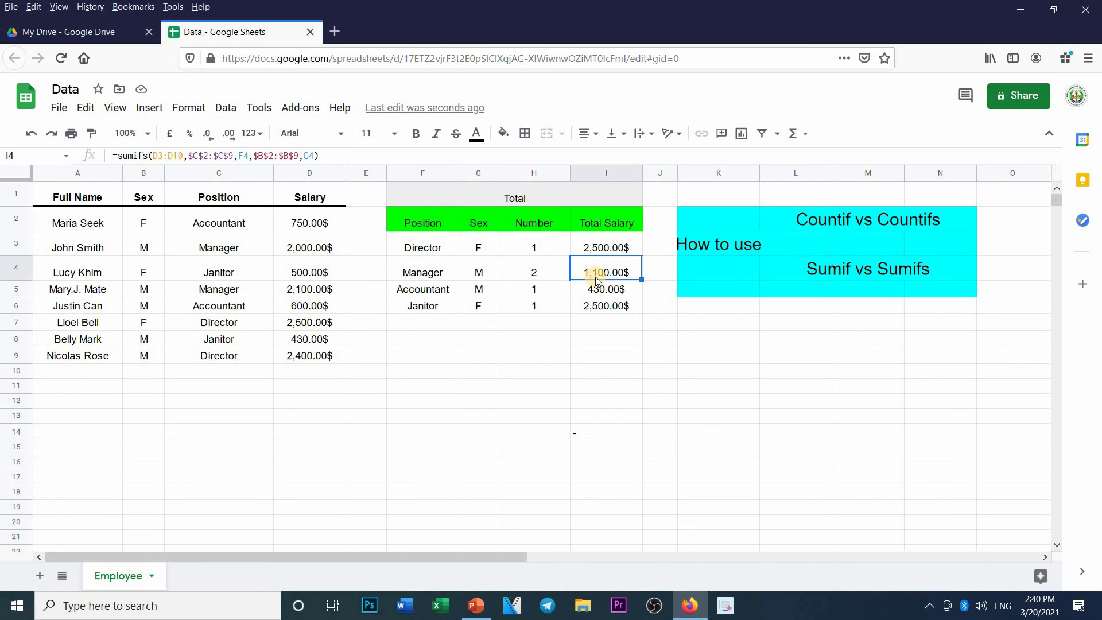
click(600, 317)
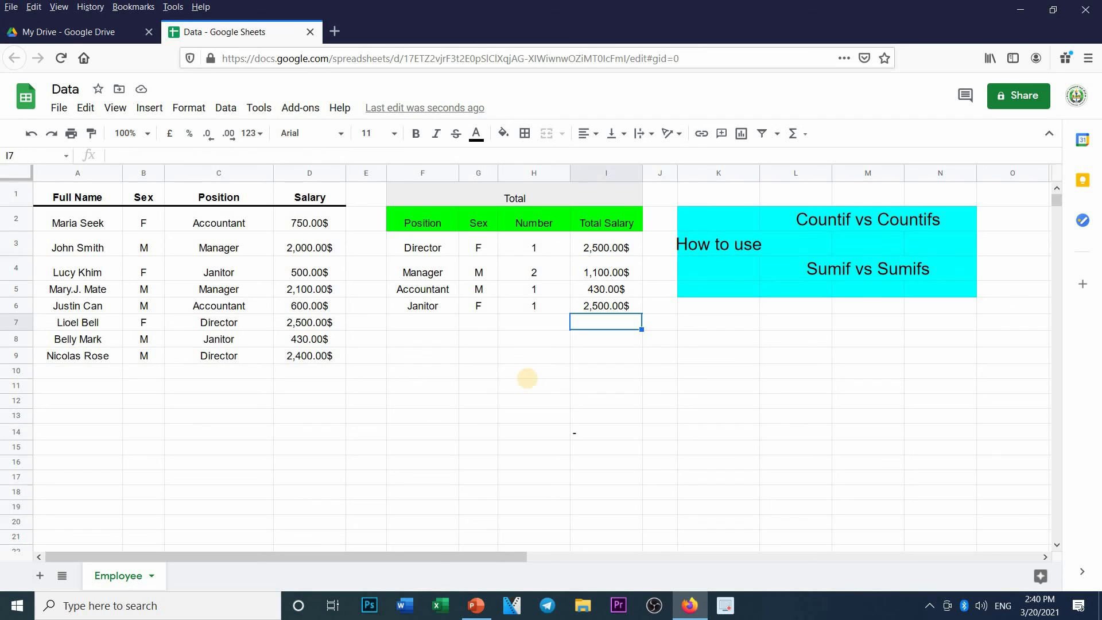